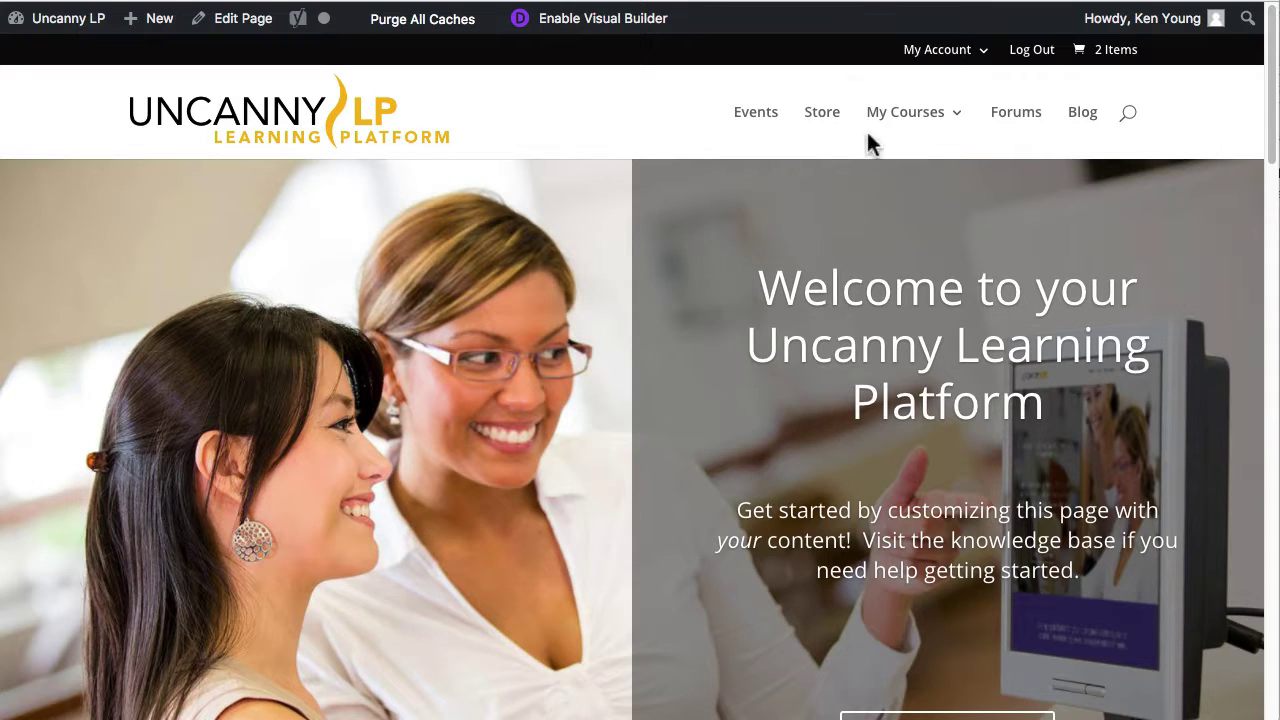
Go to the My Courses page from the site's main navigation
left_click(904, 122)
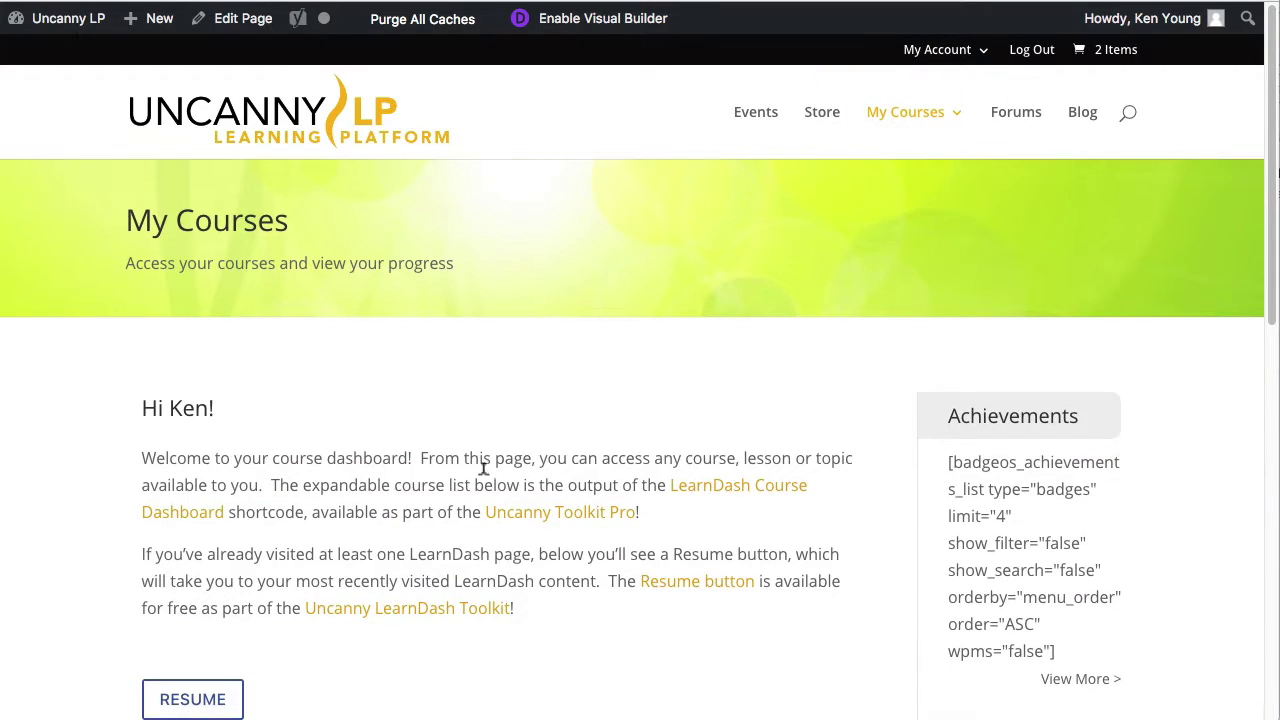
Open the Sample Course and its Text & H5P Course Presentation lesson
scroll(400, 450, "down", 5)
left_click(272, 592)
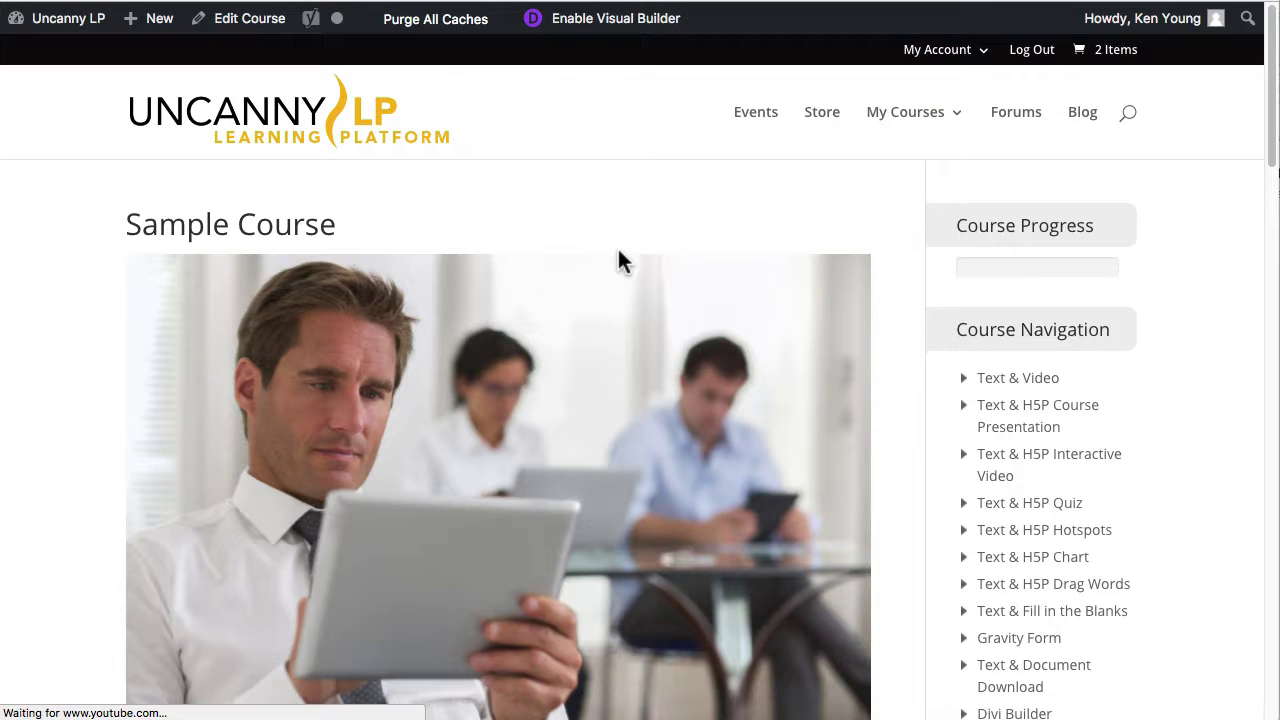
scroll(865, 437, "down", 3)
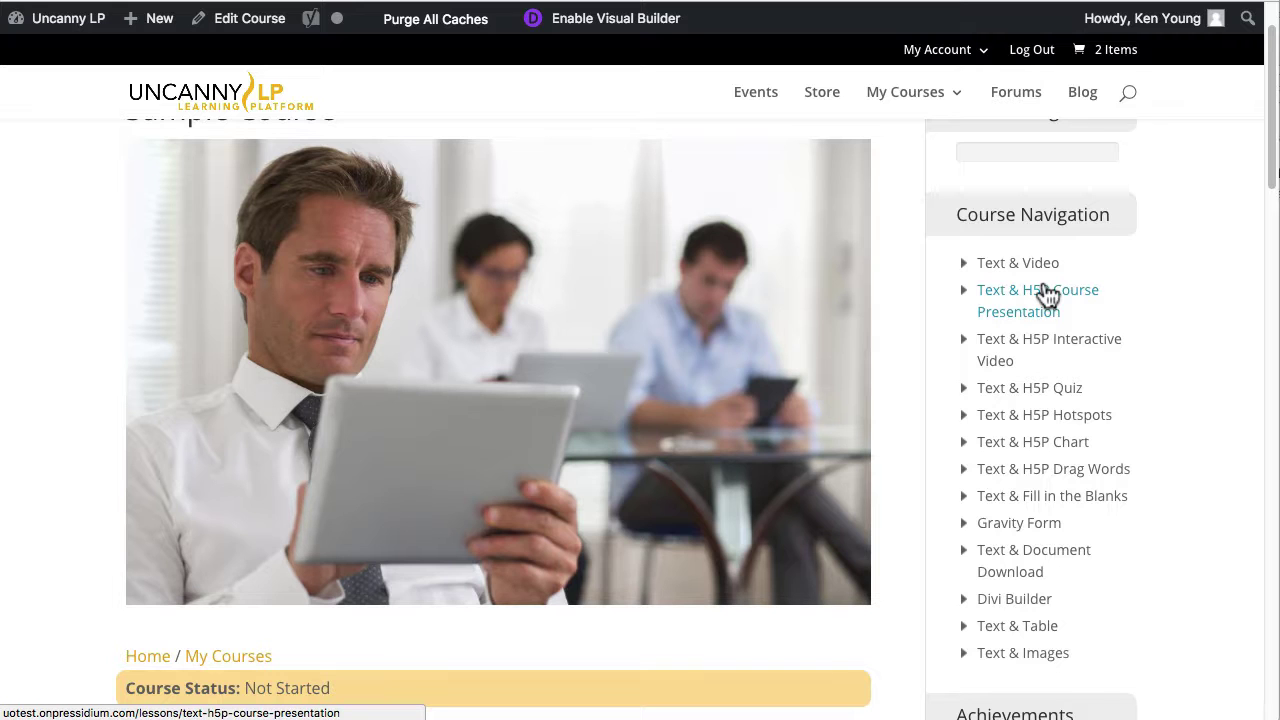
left_click(1045, 296)
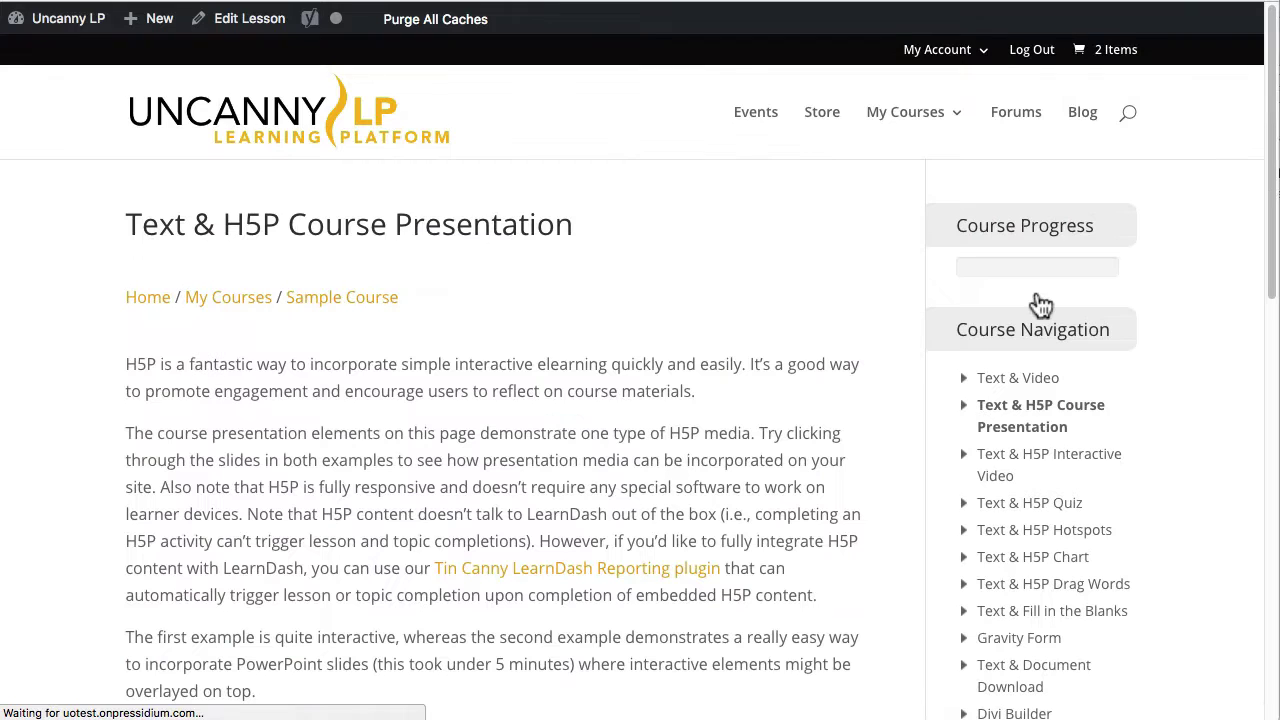
Advance the presentation and answer amber as the cloudberry colour
scroll(500, 378, "down", 3)
scroll(450, 426, "down", 9)
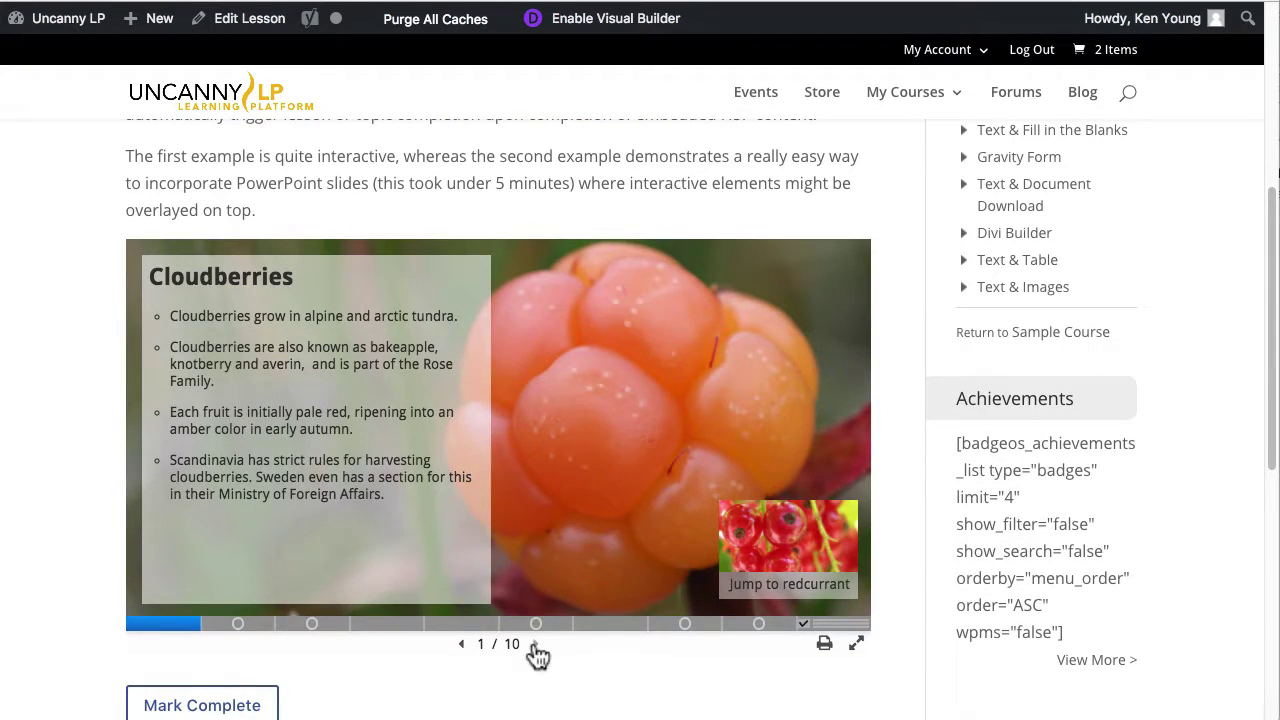
left_click(535, 645)
left_click(314, 420)
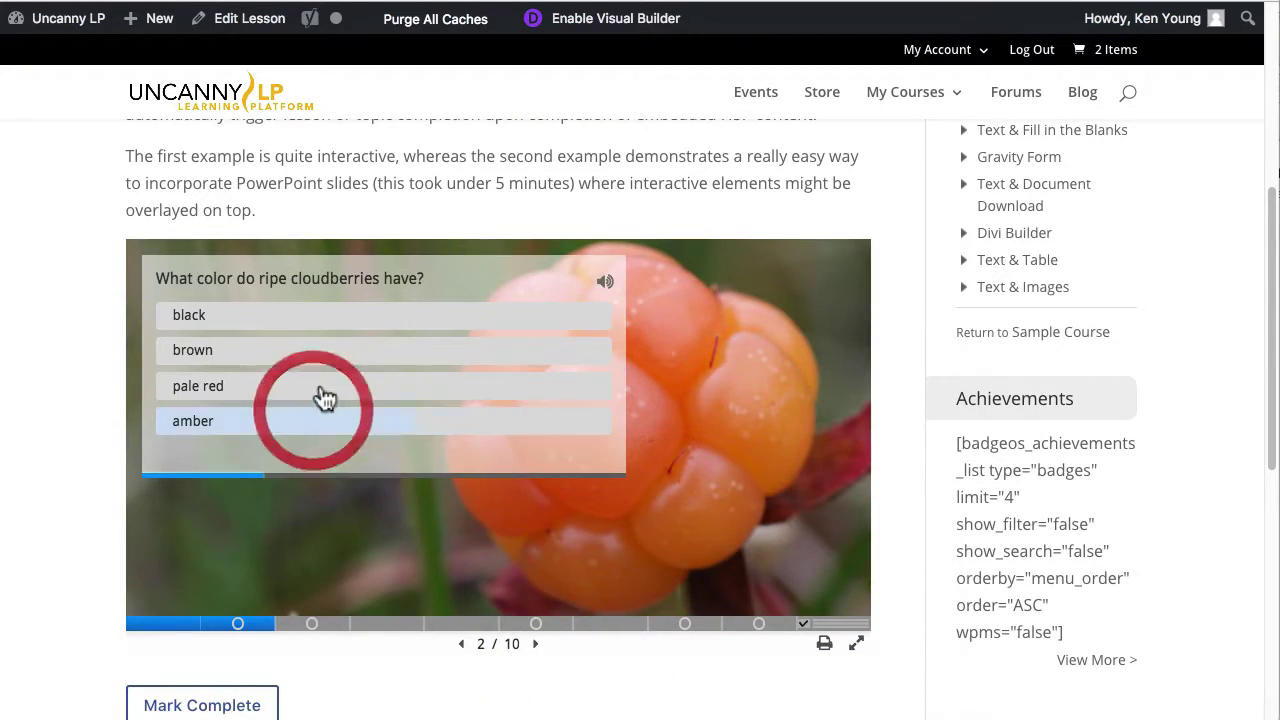
left_click(535, 645)
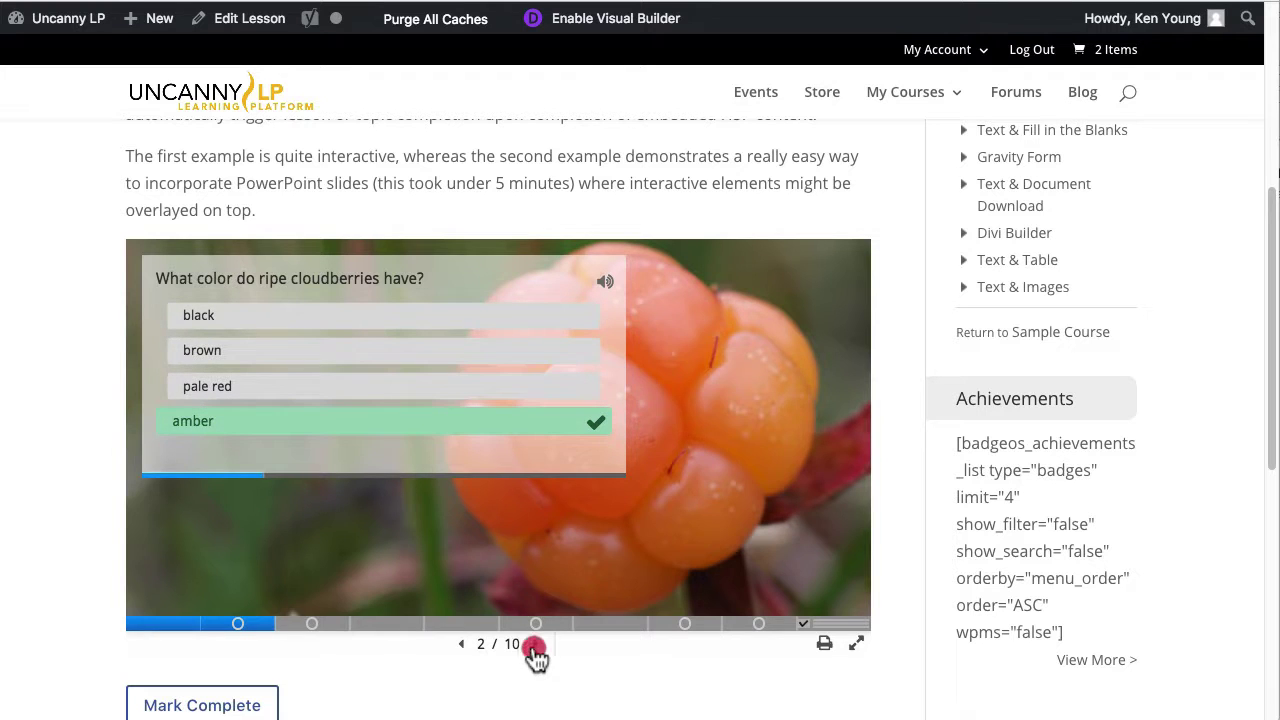
Fill the two blanks with '123' and 'fa', check them, and show the solutions
left_click(349, 340)
type("123")
left_click(199, 398)
type("fa")
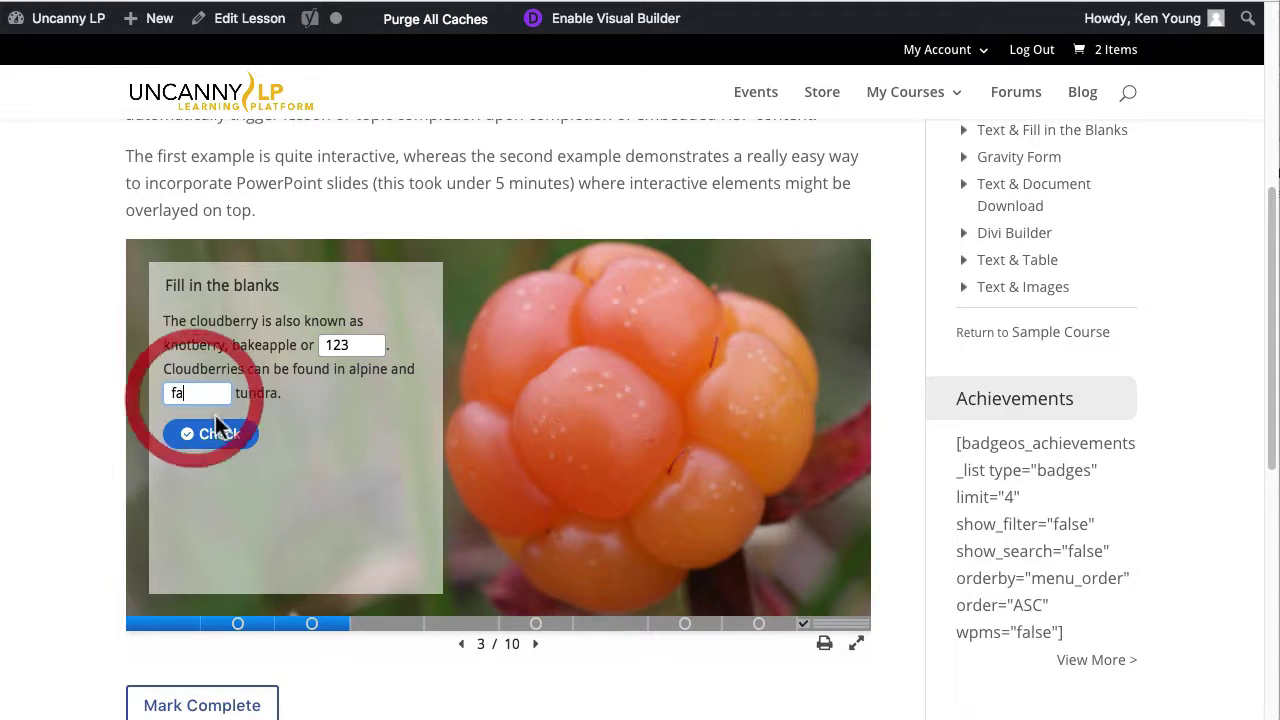
left_click(214, 430)
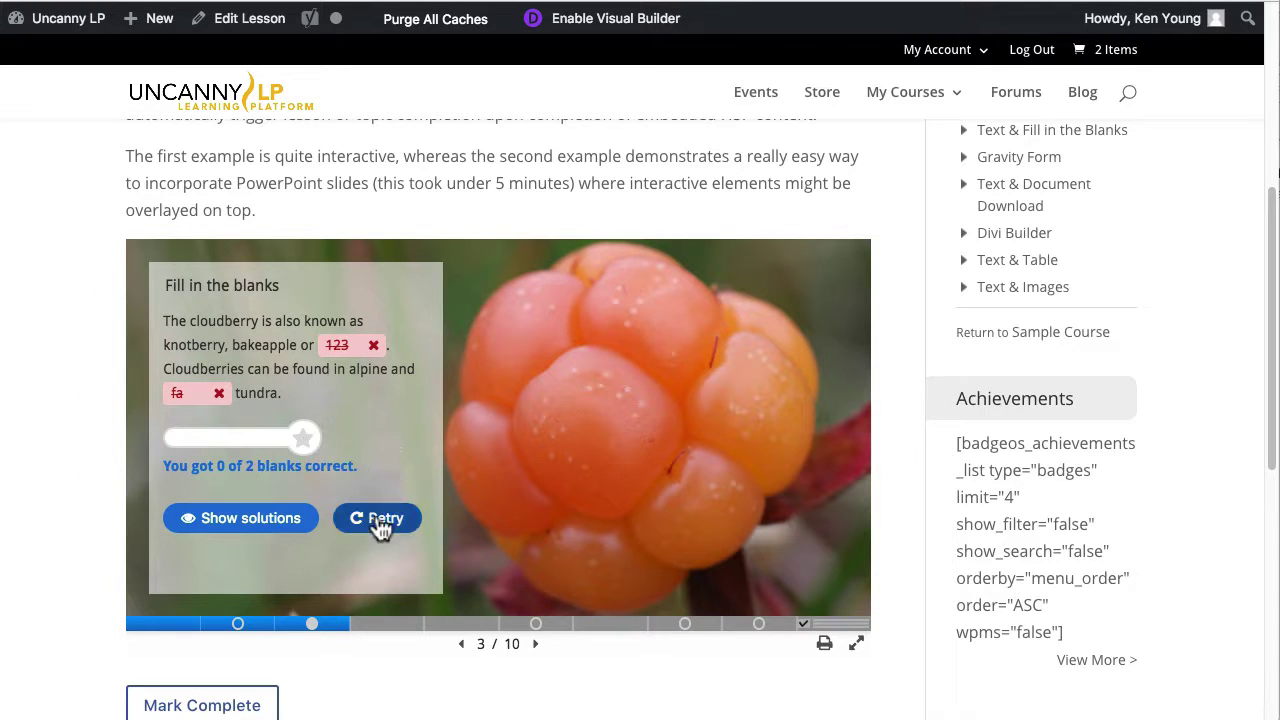
left_click(245, 518)
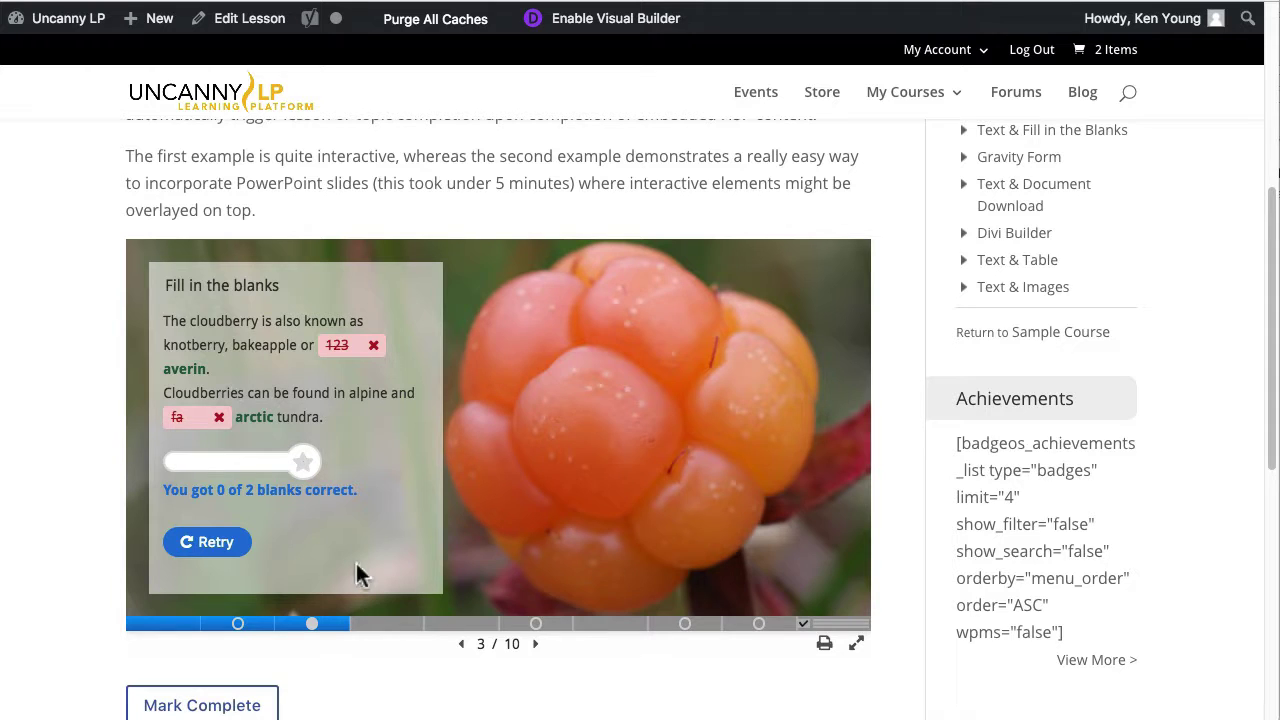
Advance through the Redcurrant slide to slide 5 and pause the currants video
left_click(536, 644)
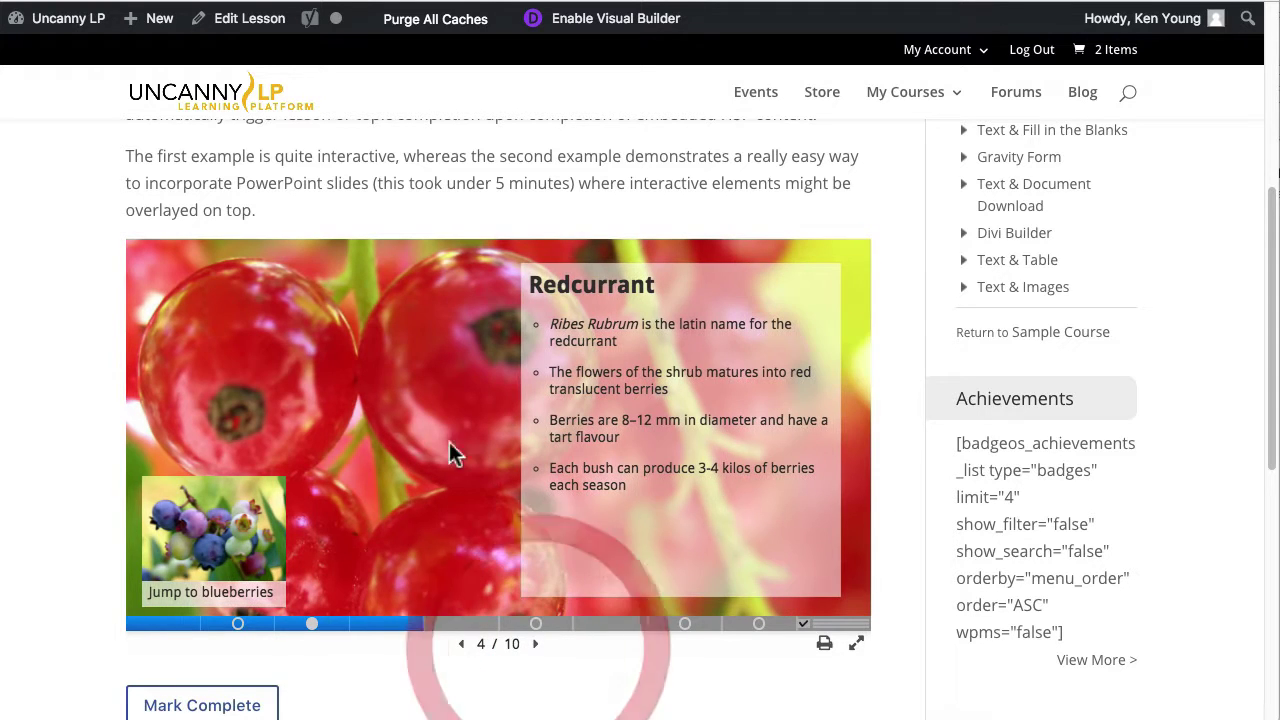
left_click(536, 644)
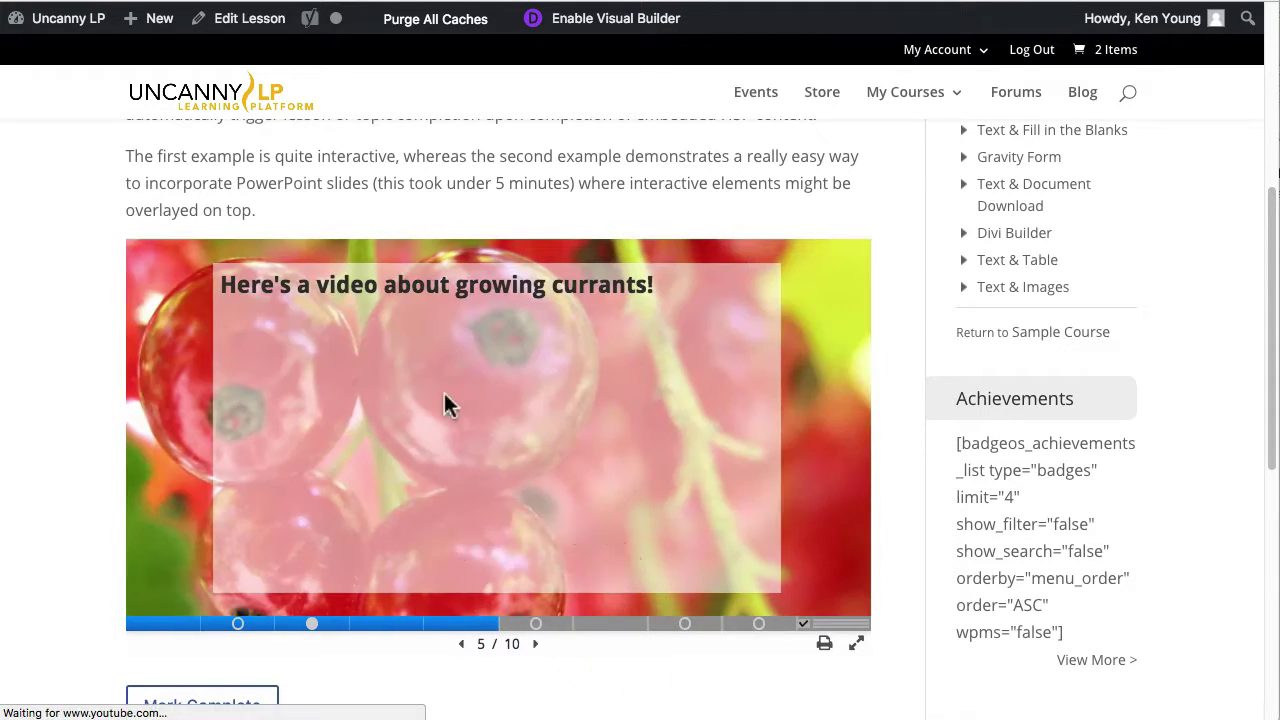
left_click(303, 557)
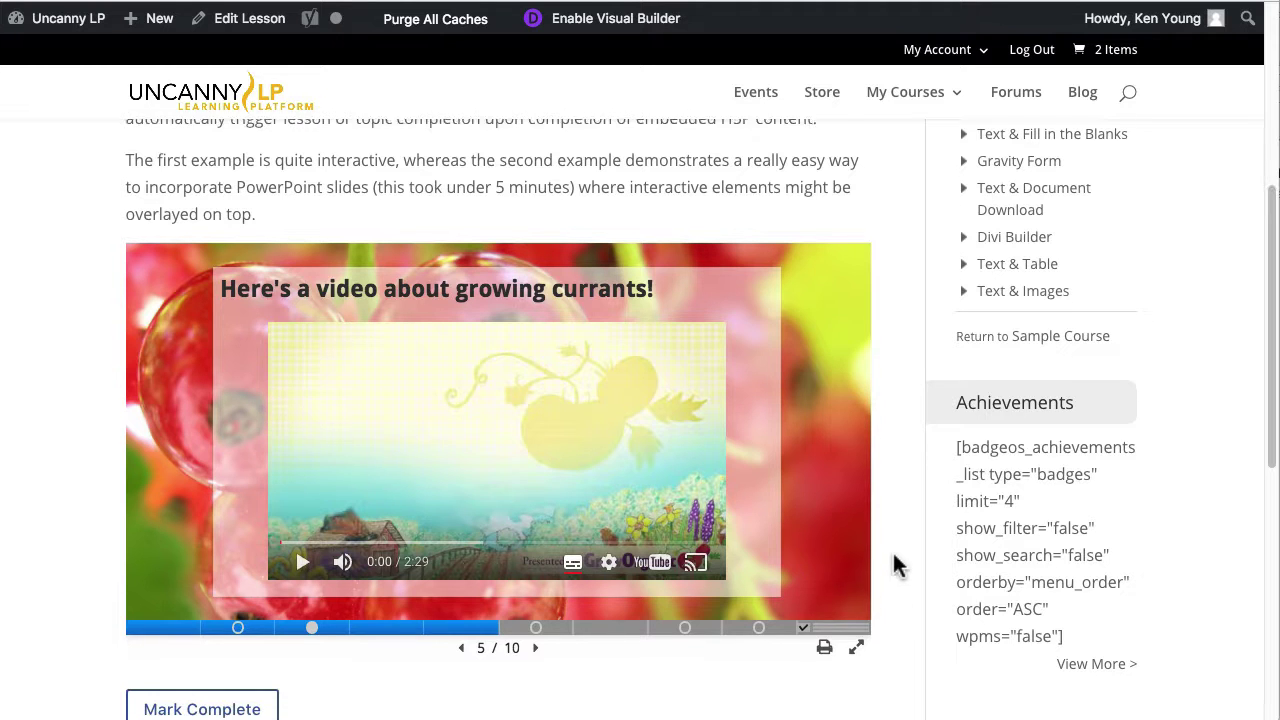
scroll(893, 563, "up", 3)
scroll(870, 400, "up", 1)
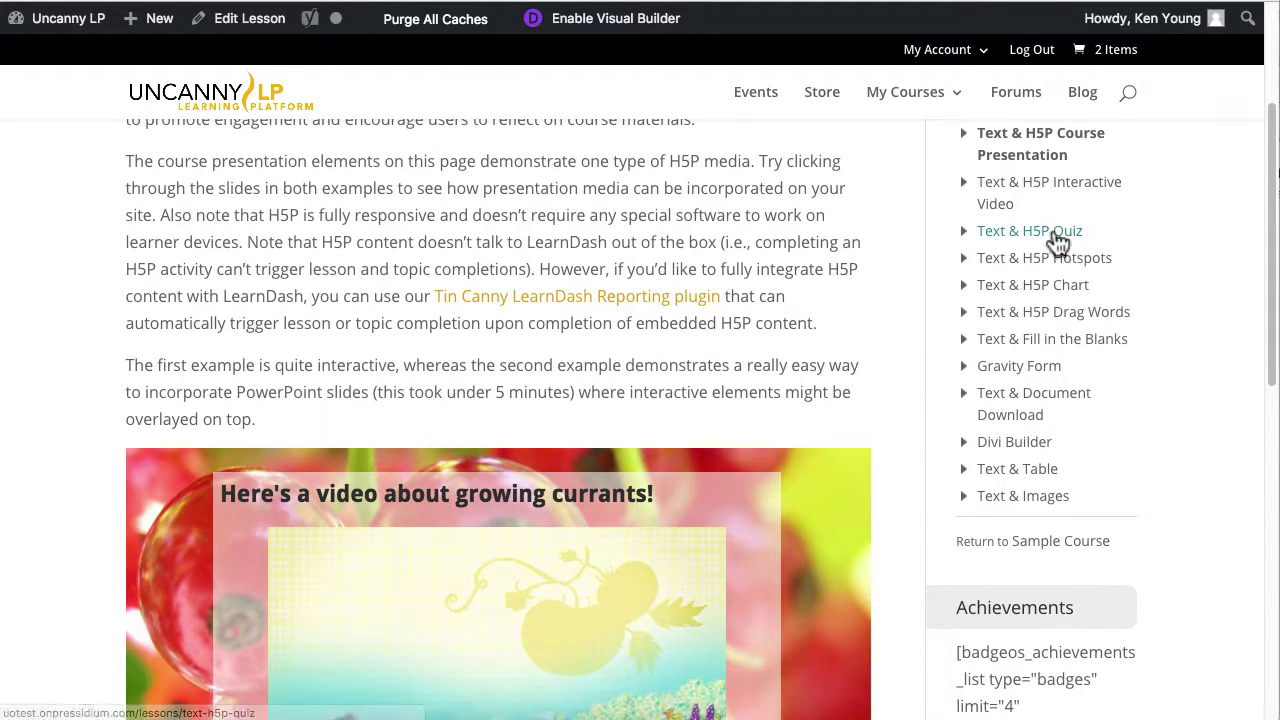
Glance at the Interactive Video lesson, then open the Text & H5P Quiz lesson
left_click(1070, 195)
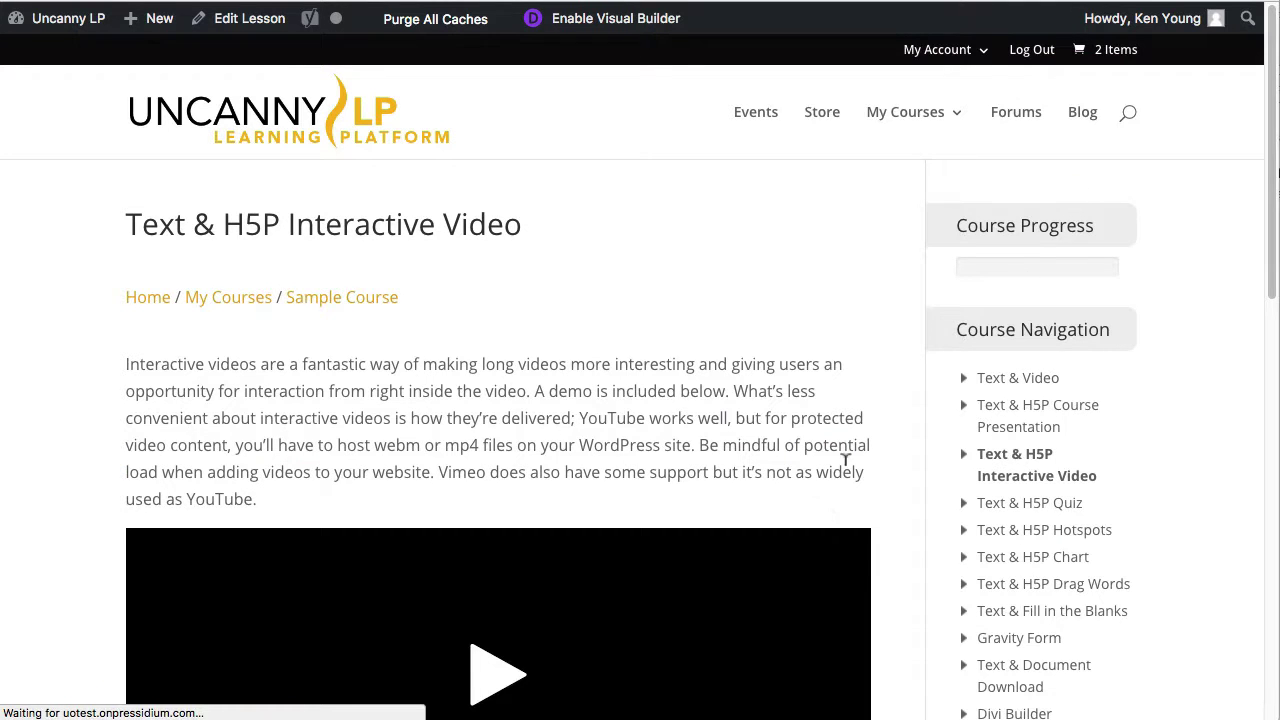
scroll(877, 445, "down", 4)
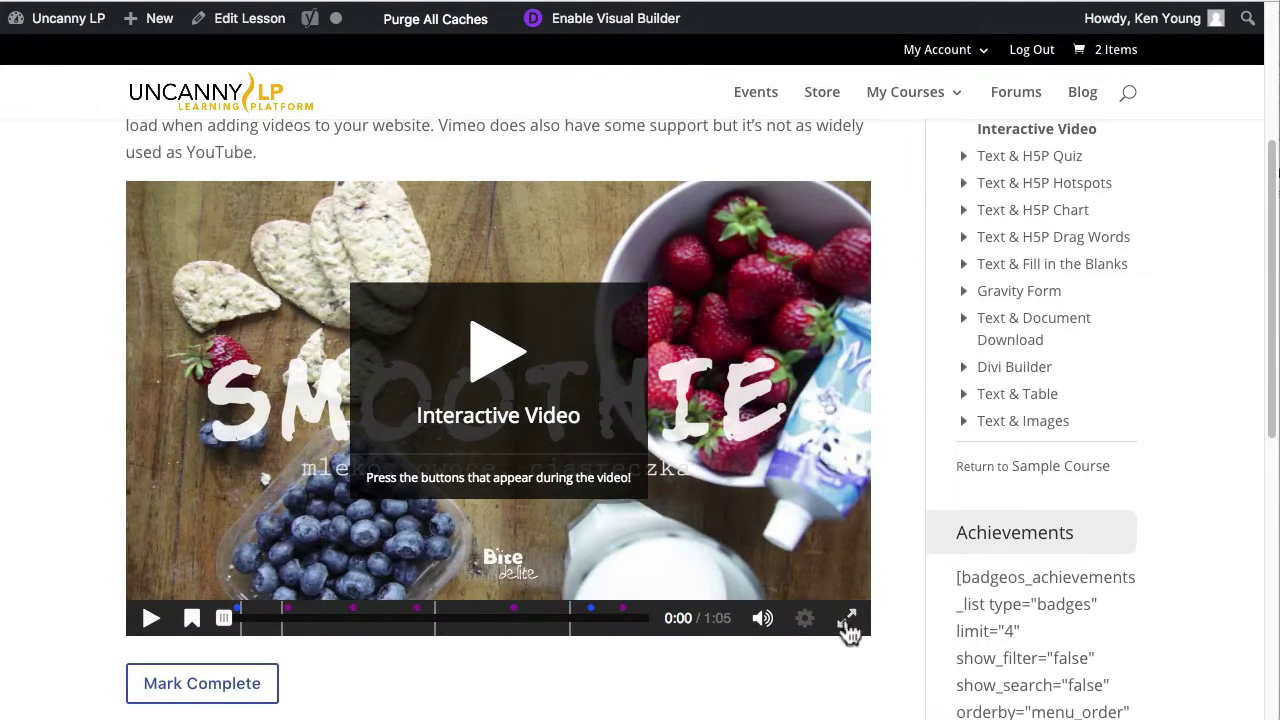
scroll(886, 572, "up", 1)
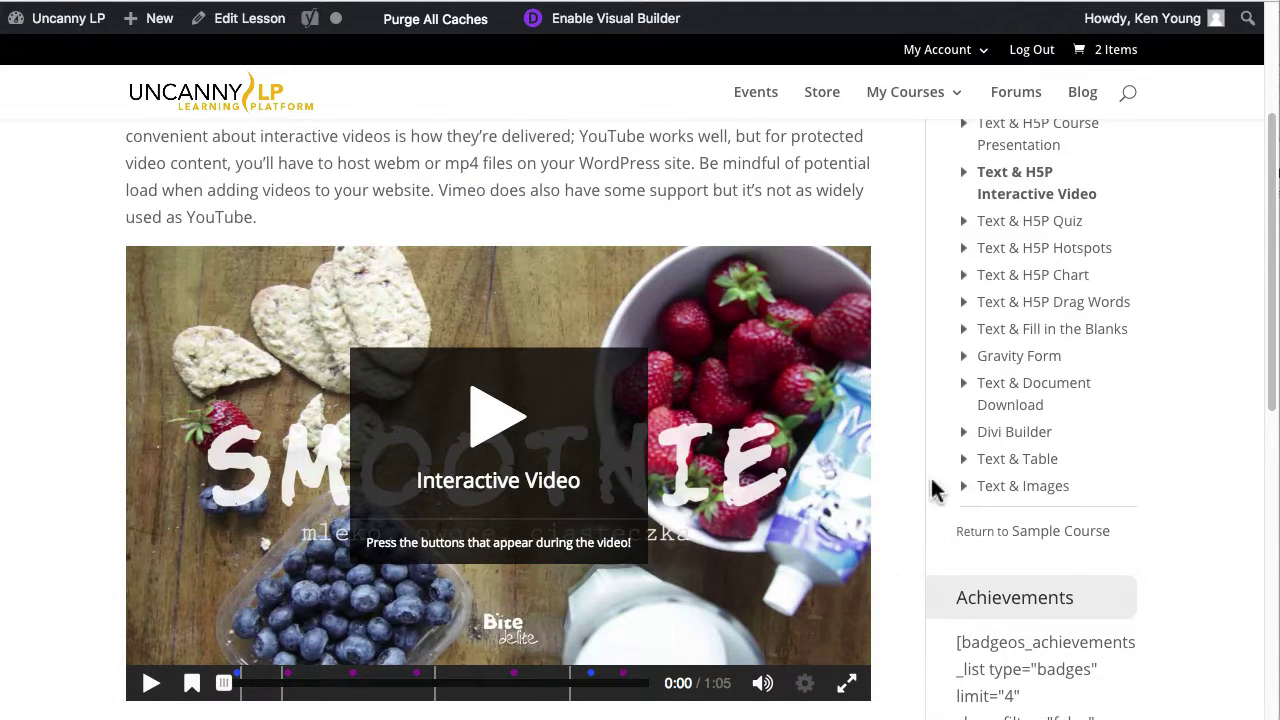
left_click(1043, 229)
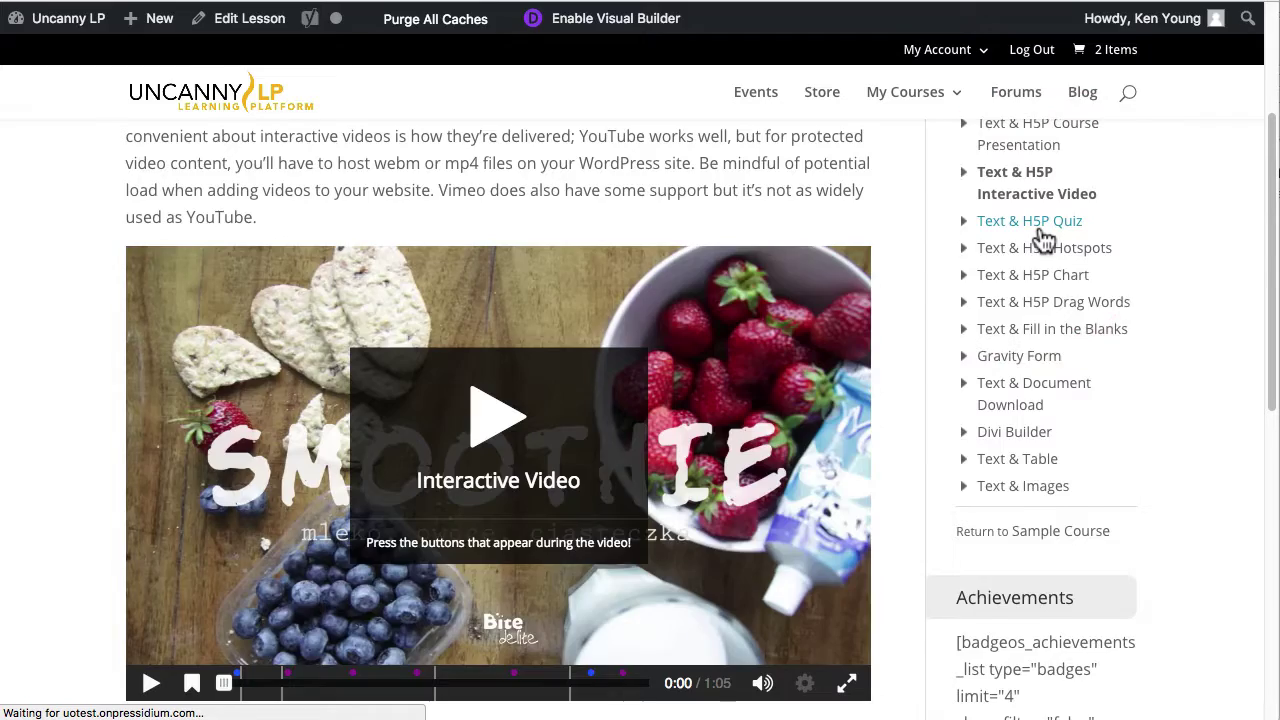
scroll(640, 400, "down", 3)
scroll(606, 432, "down", 3)
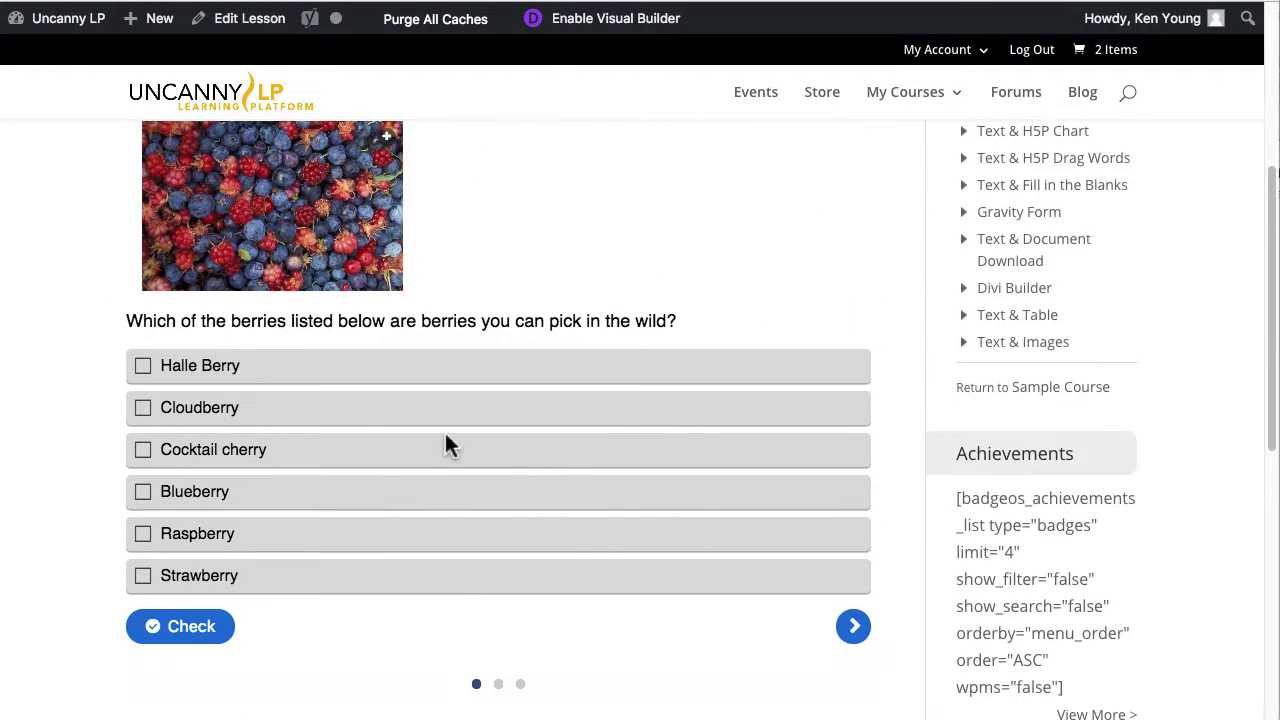
Mark Halle Berry, Cocktail cherry and Raspberry as wild berries and check the answers
left_click(143, 368)
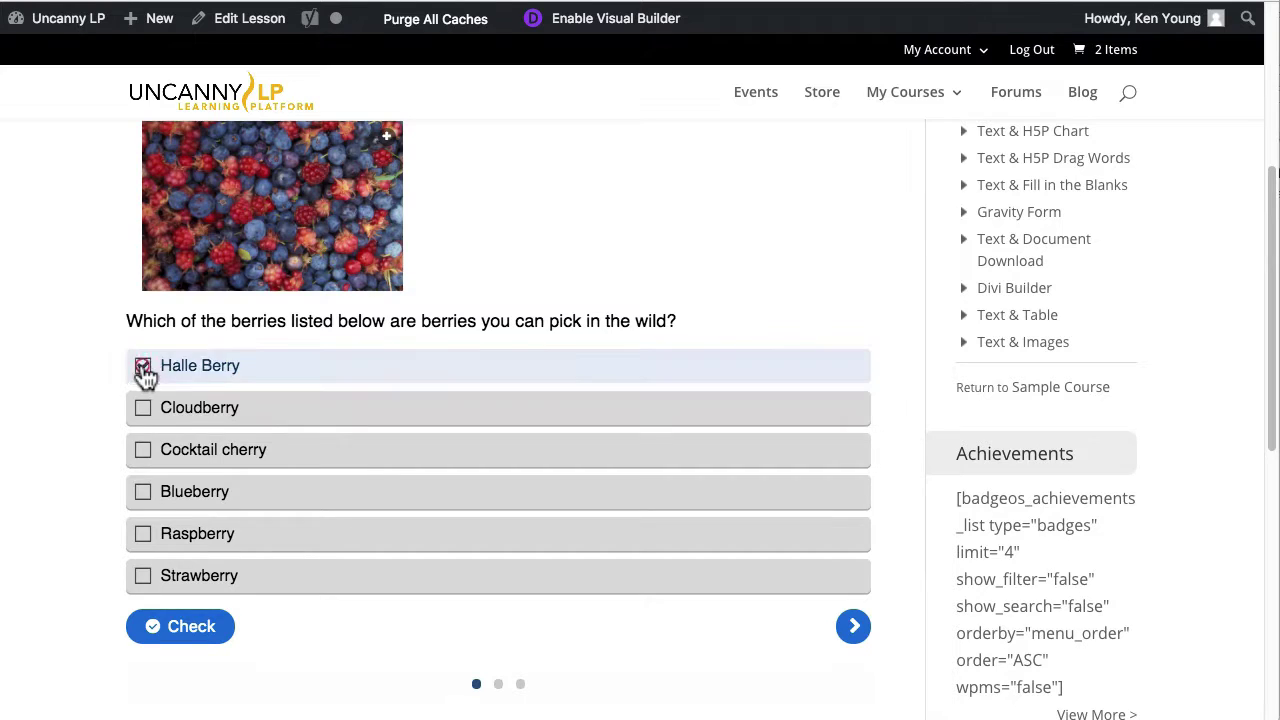
left_click(143, 449)
left_click(143, 534)
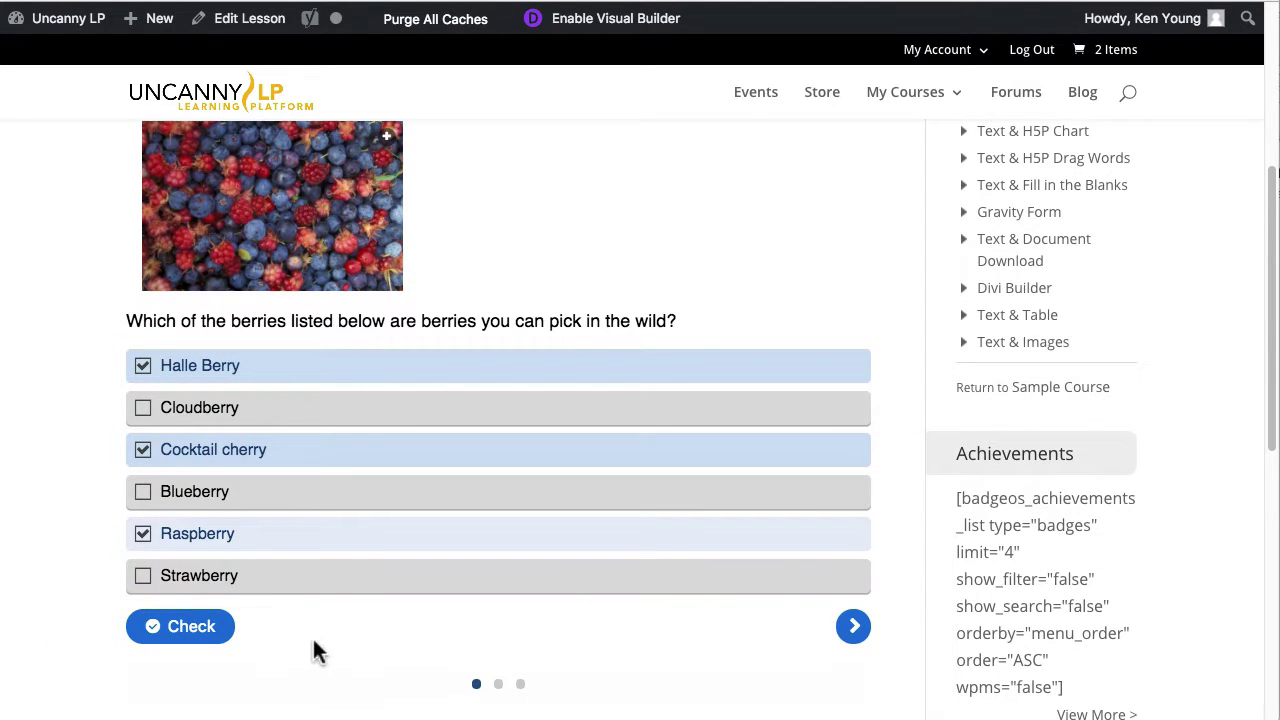
left_click(191, 630)
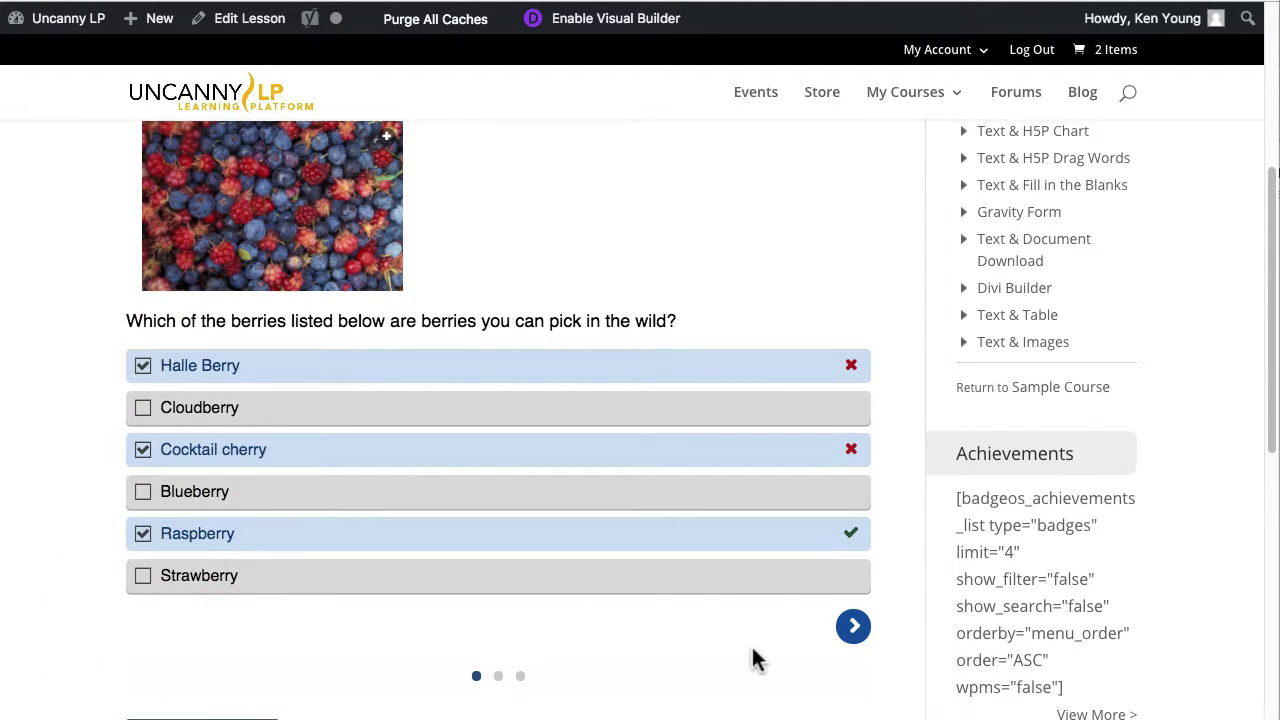
Drop the redcurrant, blueberry and cloudberry images into the Blueberry, Cloudberry and Redcurrant zones, then check
left_click(853, 626)
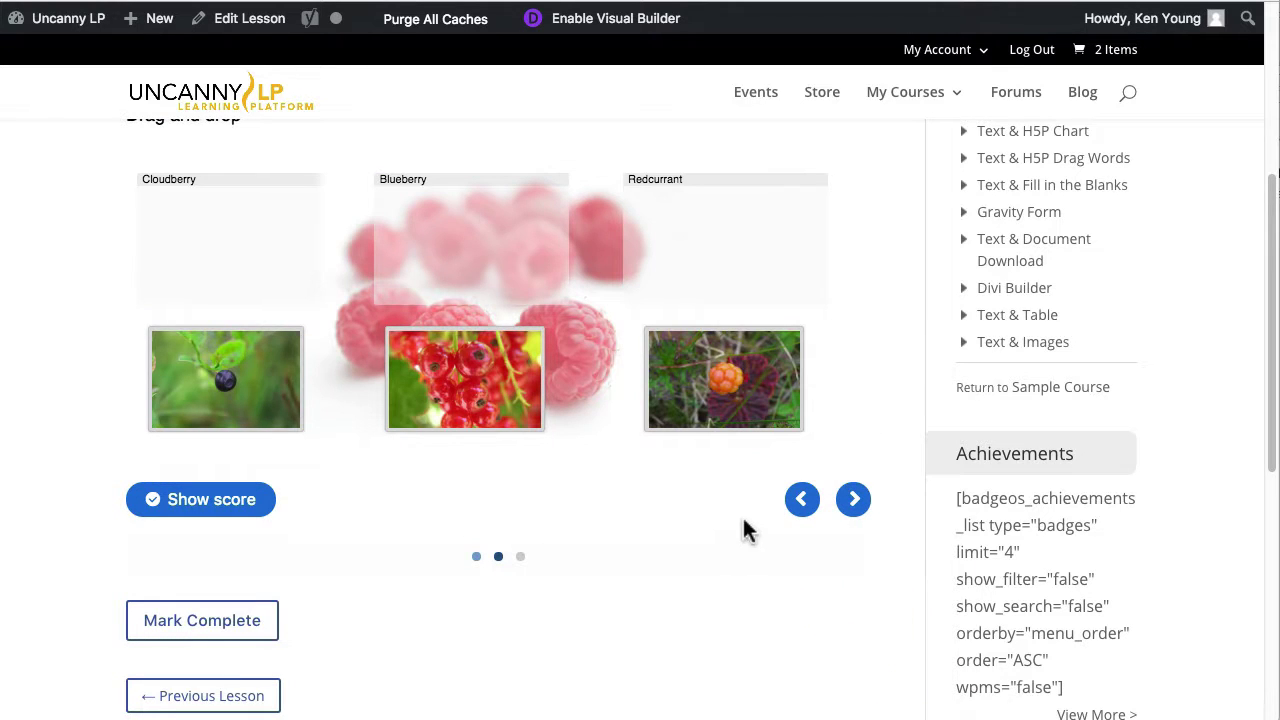
left_click_drag(481, 402, 470, 240)
left_click_drag(230, 376, 240, 258)
left_click_drag(766, 371, 672, 300)
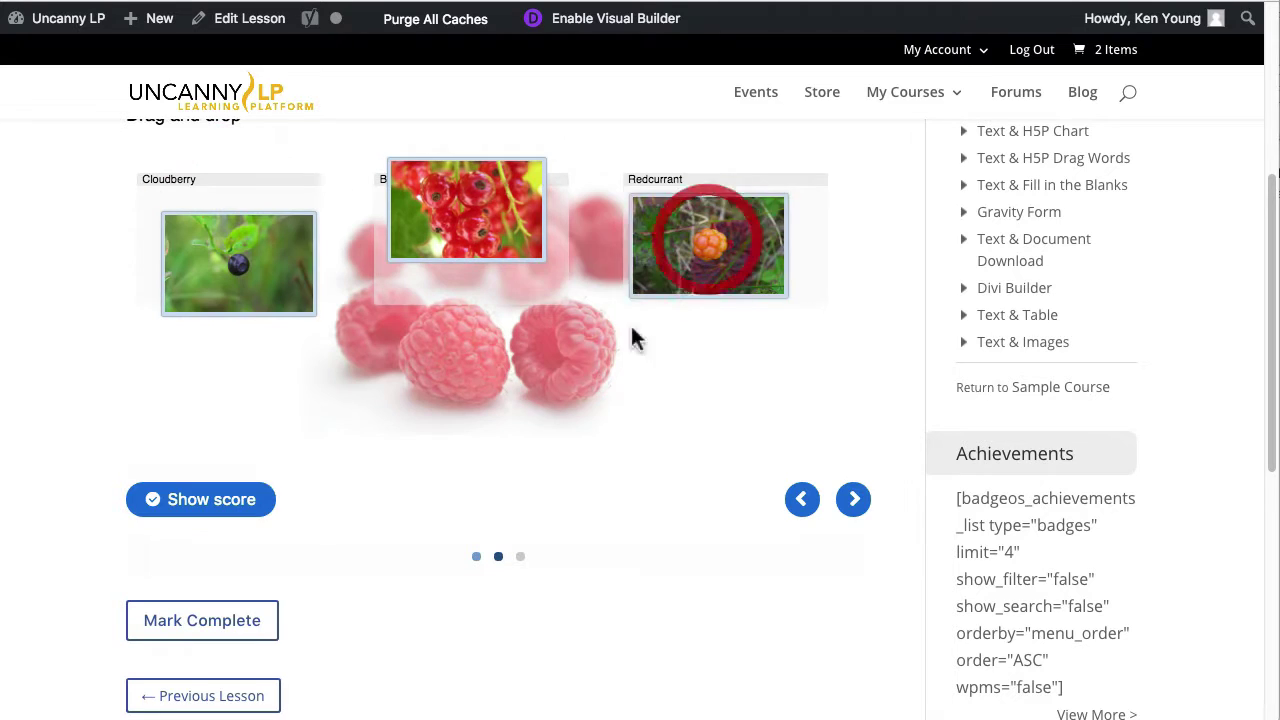
left_click(158, 503)
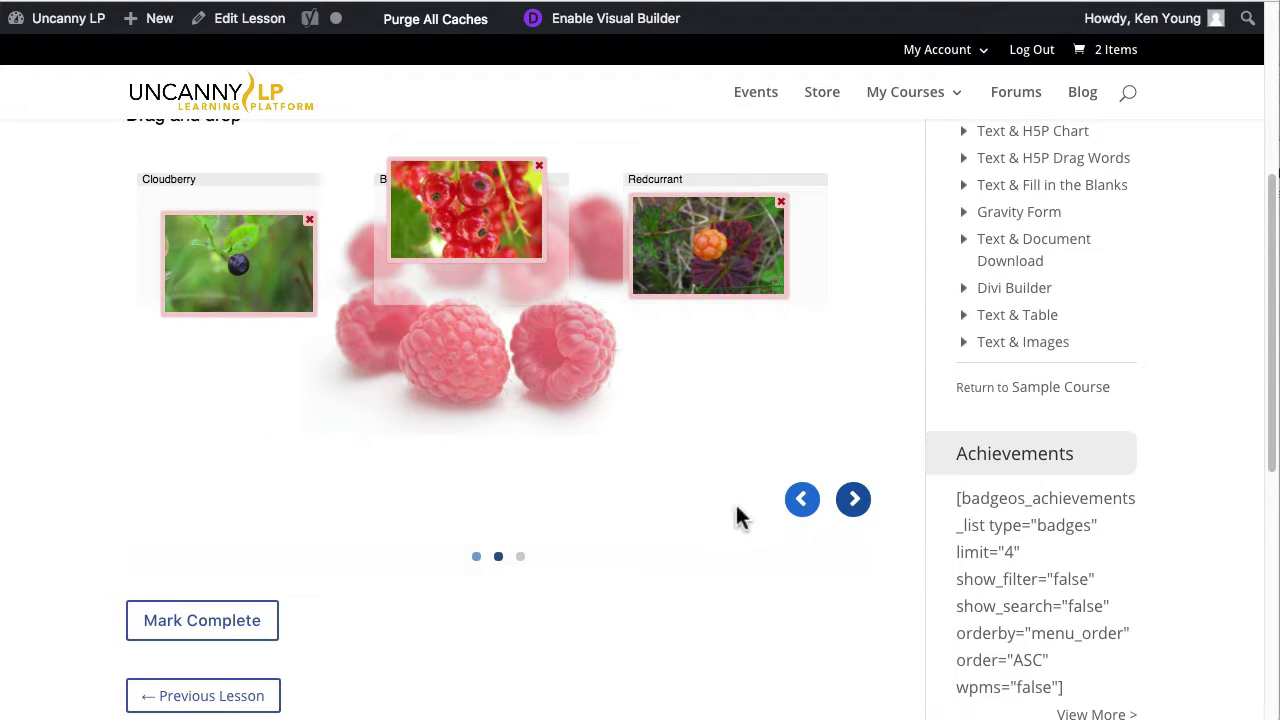
Answer Blueberries as the red berry, check, and finish the quiz for 0 of 3 points
left_click(858, 503)
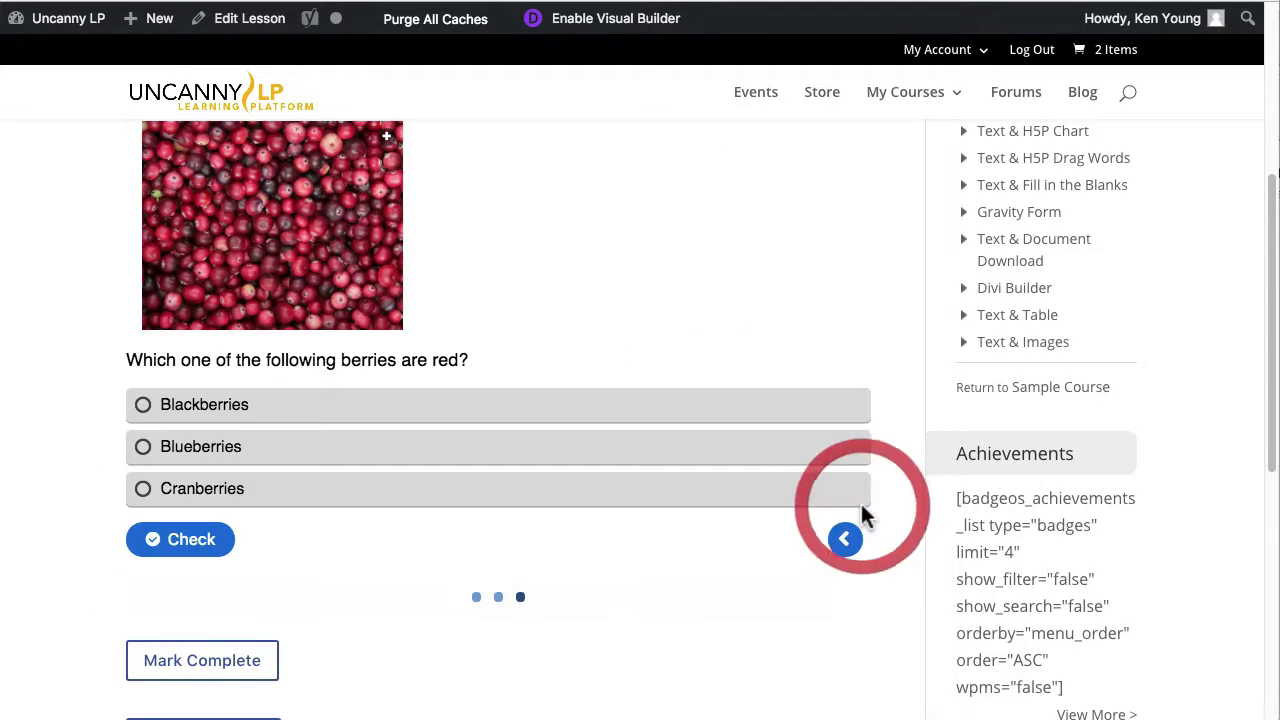
left_click(216, 450)
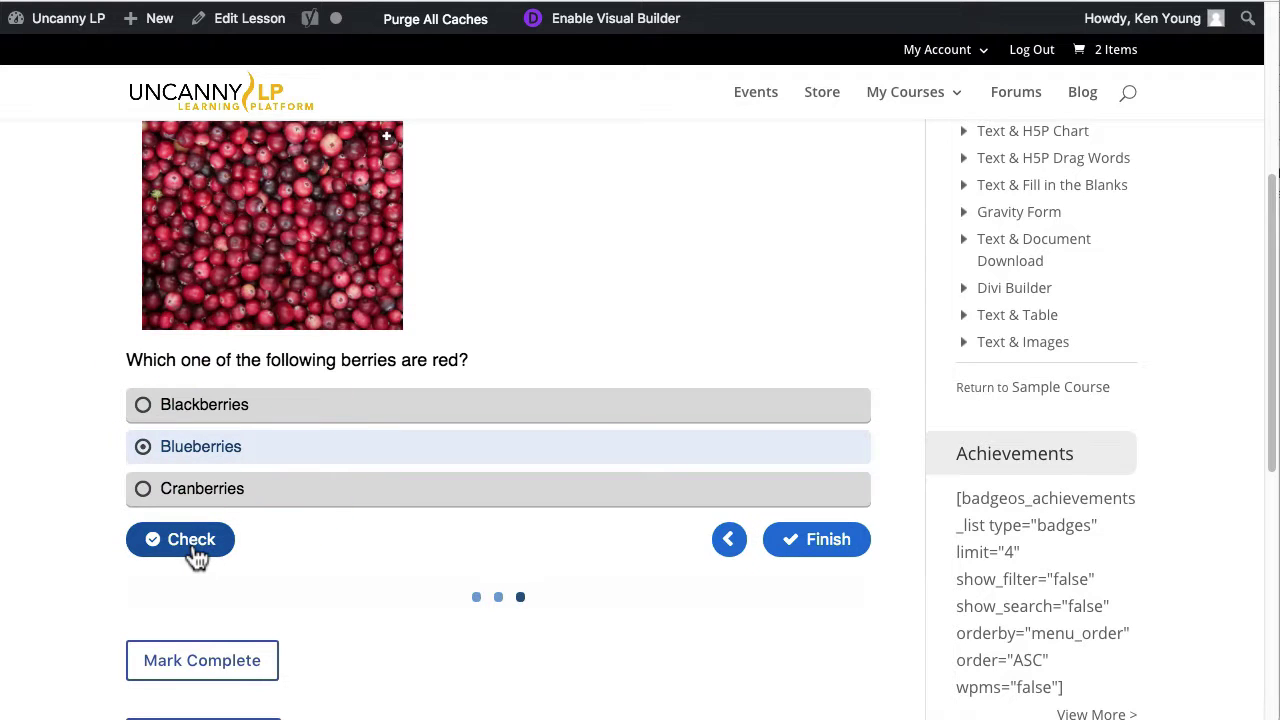
left_click(190, 548)
left_click(822, 542)
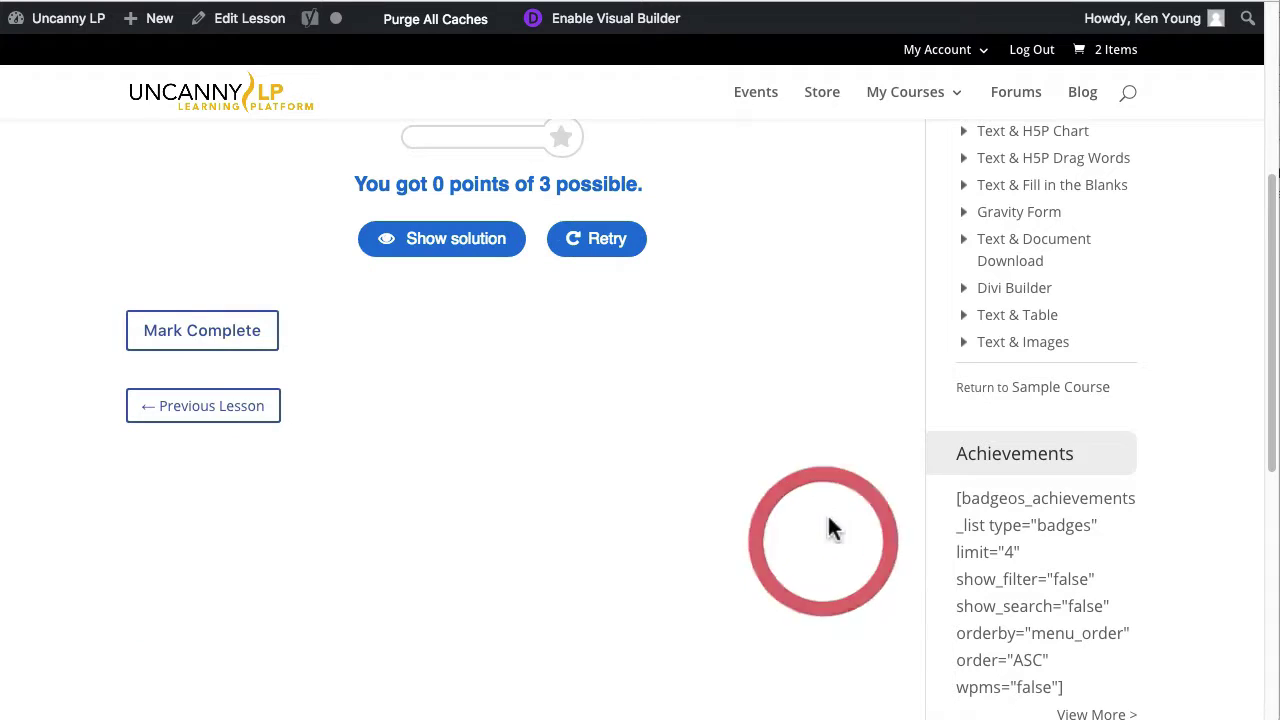
Review the results page and open the lesson for editing
scroll(725, 312, "up", 5)
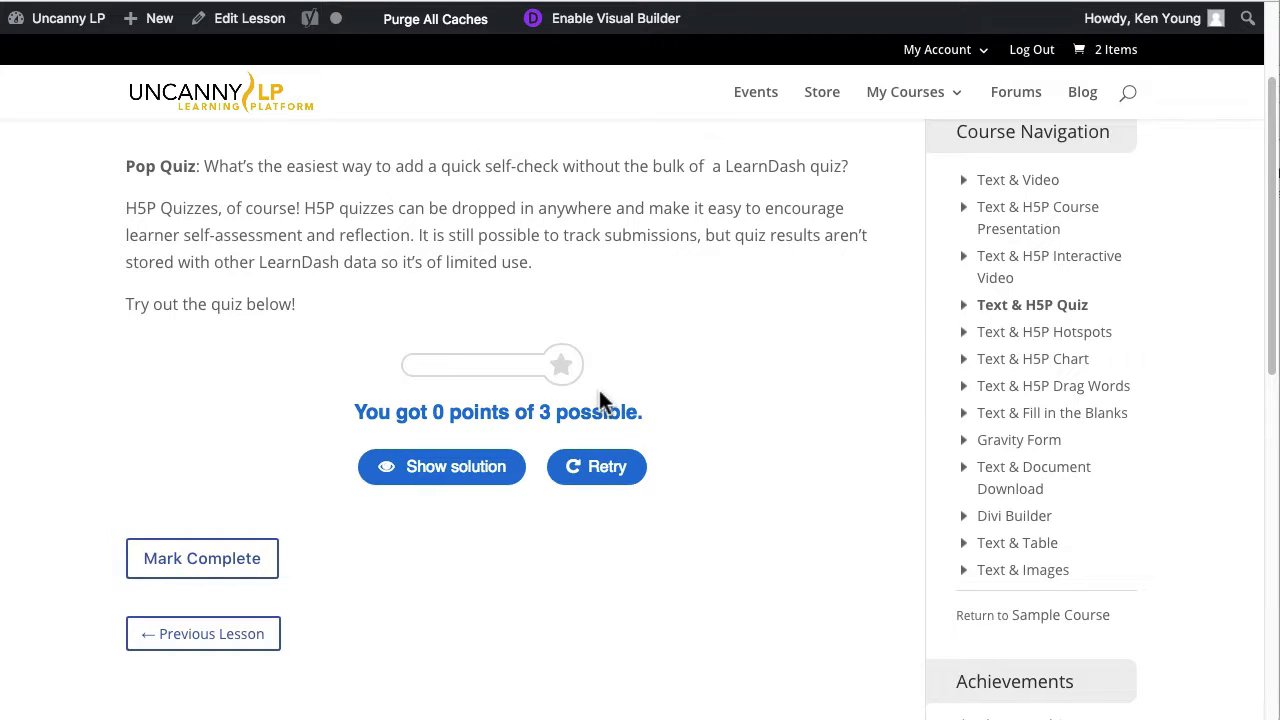
scroll(568, 360, "up", 3)
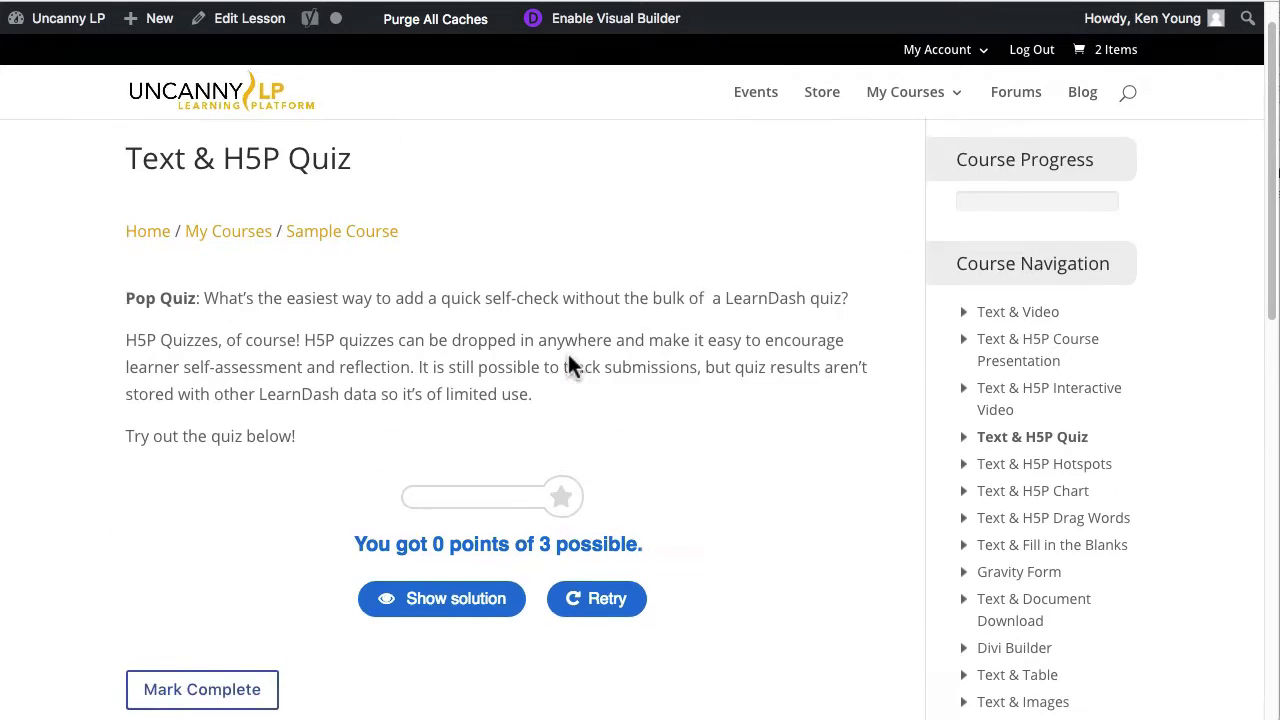
scroll(568, 362, "up", 2)
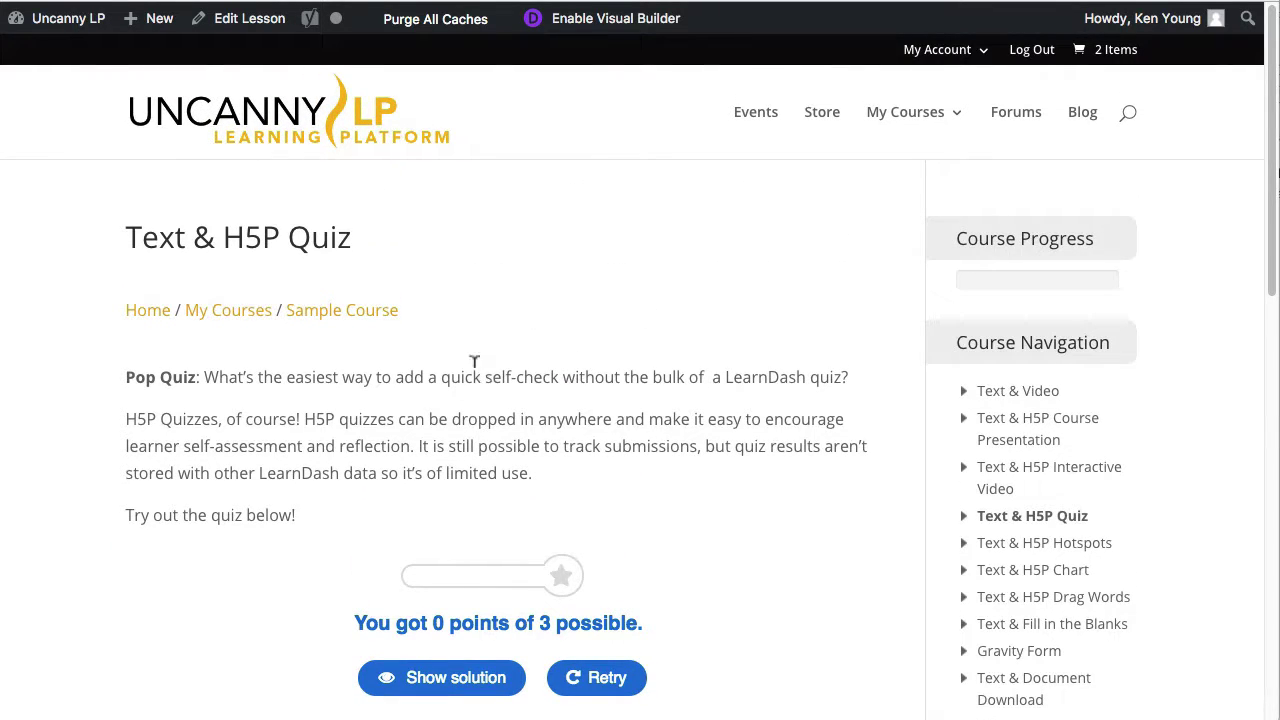
scroll(450, 380, "down", 2)
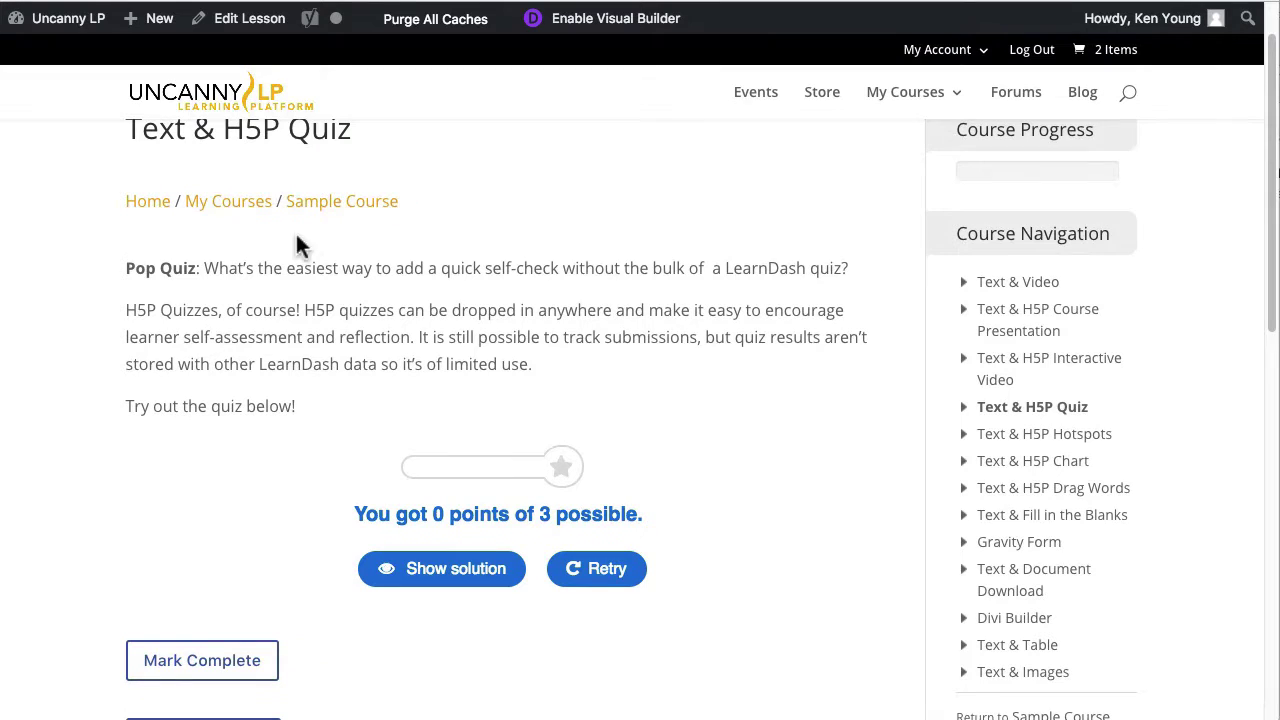
left_click(244, 20)
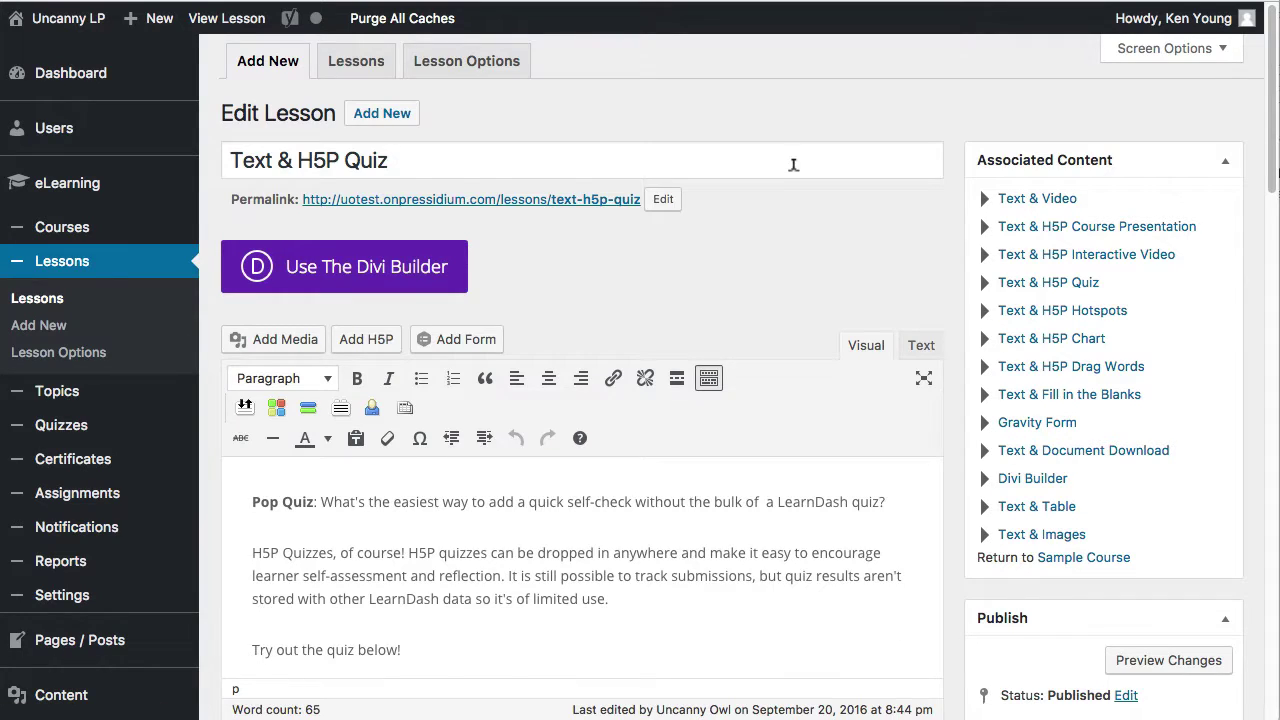
Inspect the [h5p id="5"] shortcode and the Insert H5P Content list without inserting anything
scroll(618, 564, "down", 2)
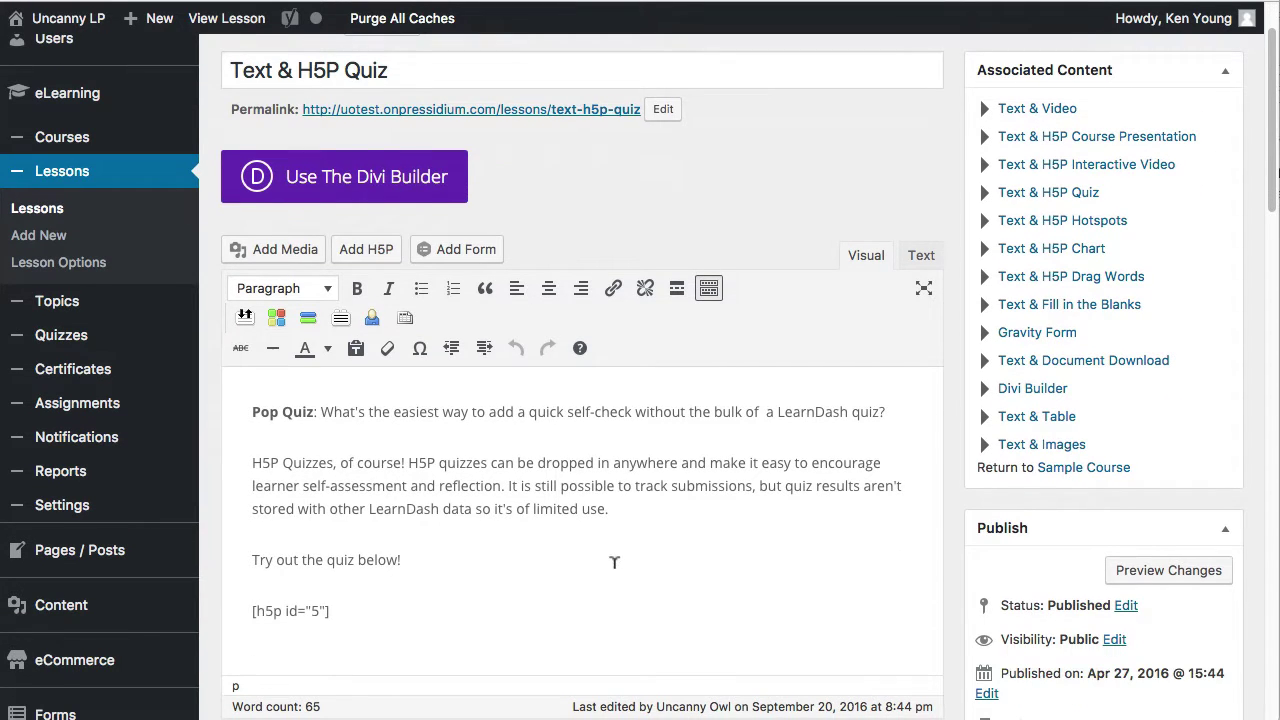
left_click_drag(333, 611, 248, 611)
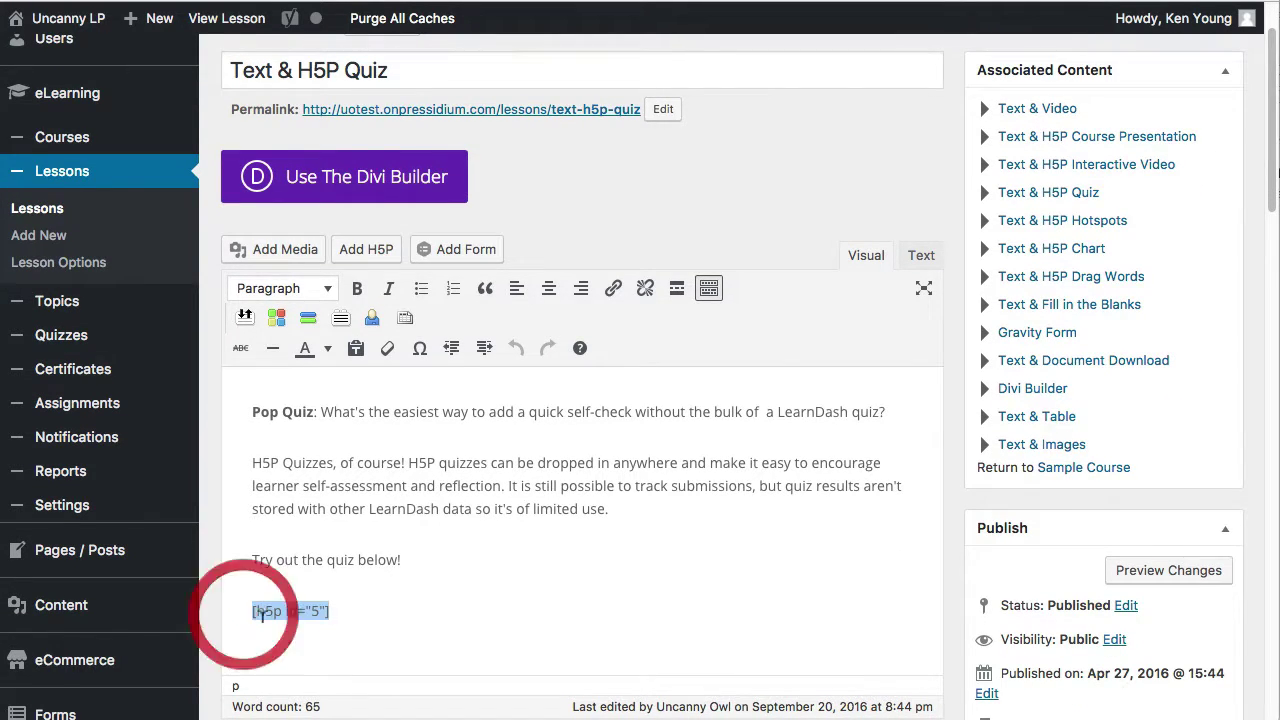
left_click(360, 610)
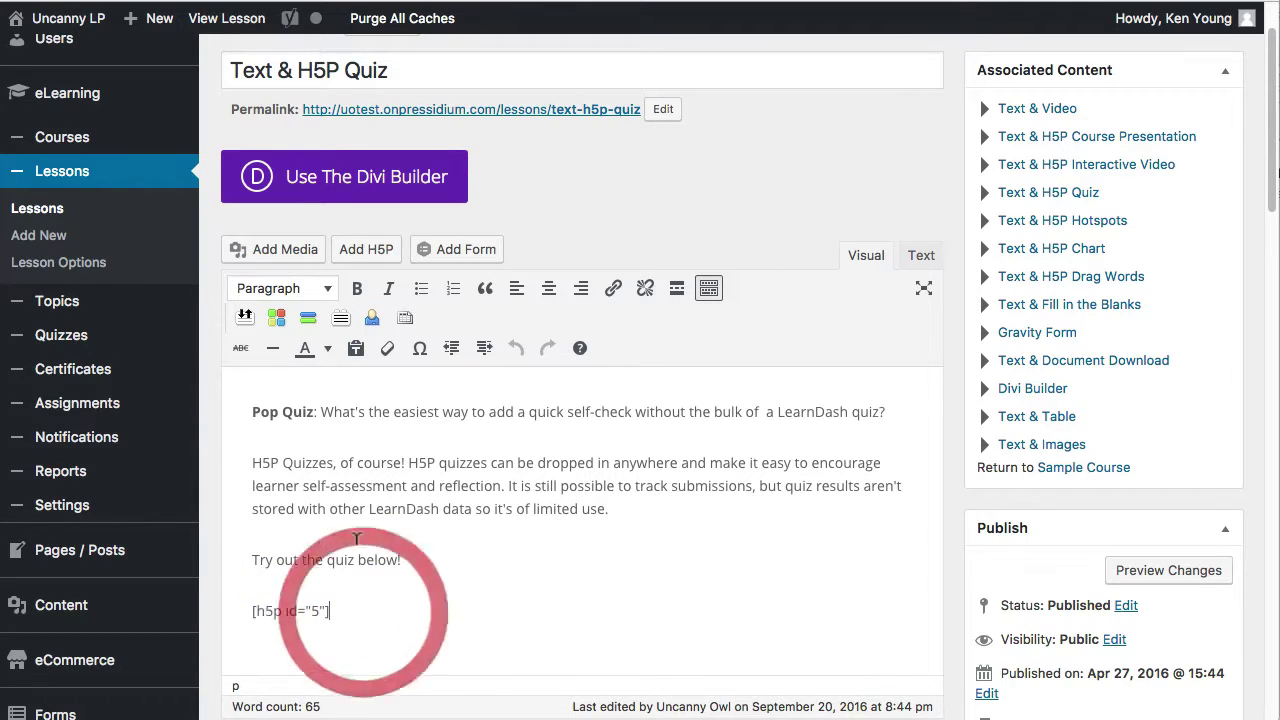
left_click(366, 250)
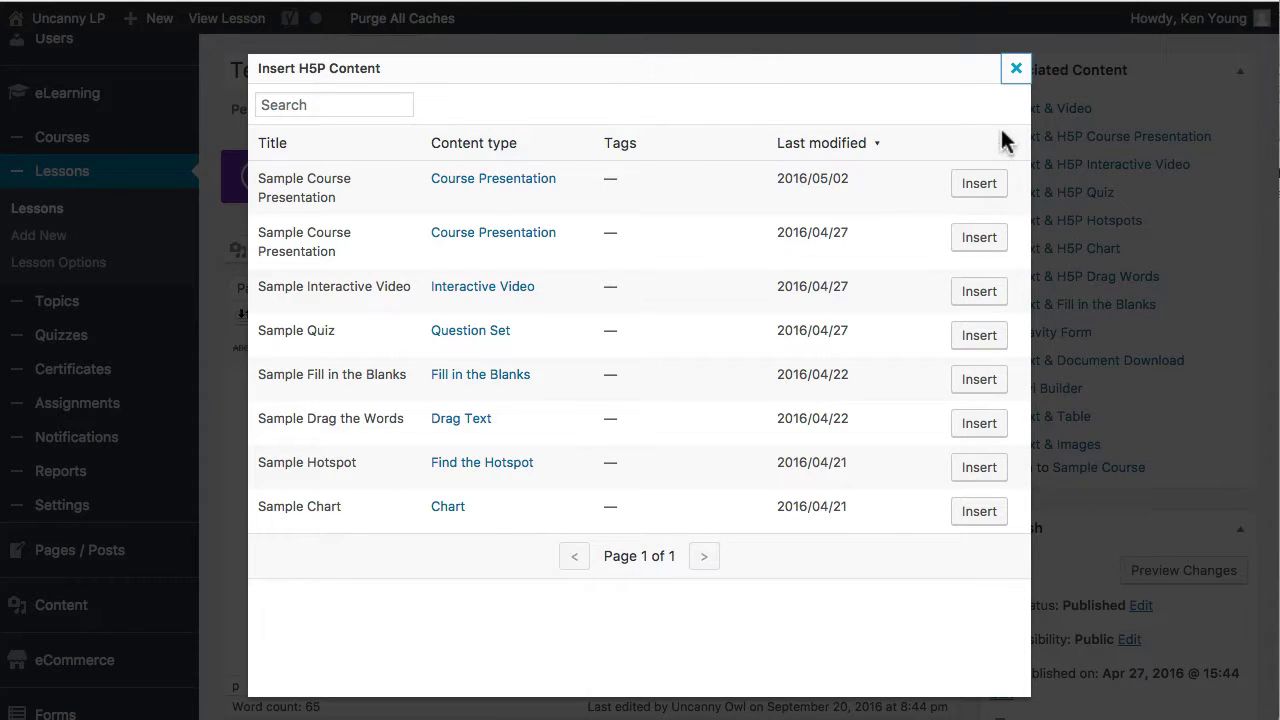
left_click(1016, 70)
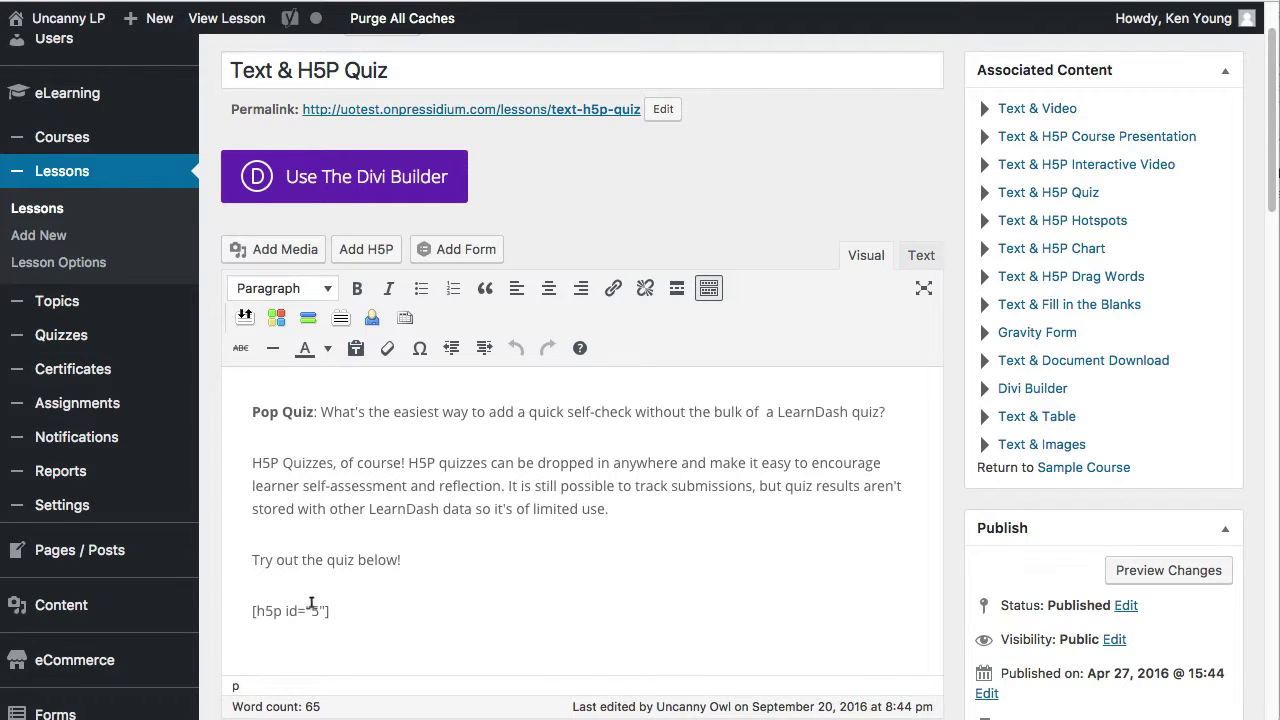
left_click_drag(294, 604, 357, 576)
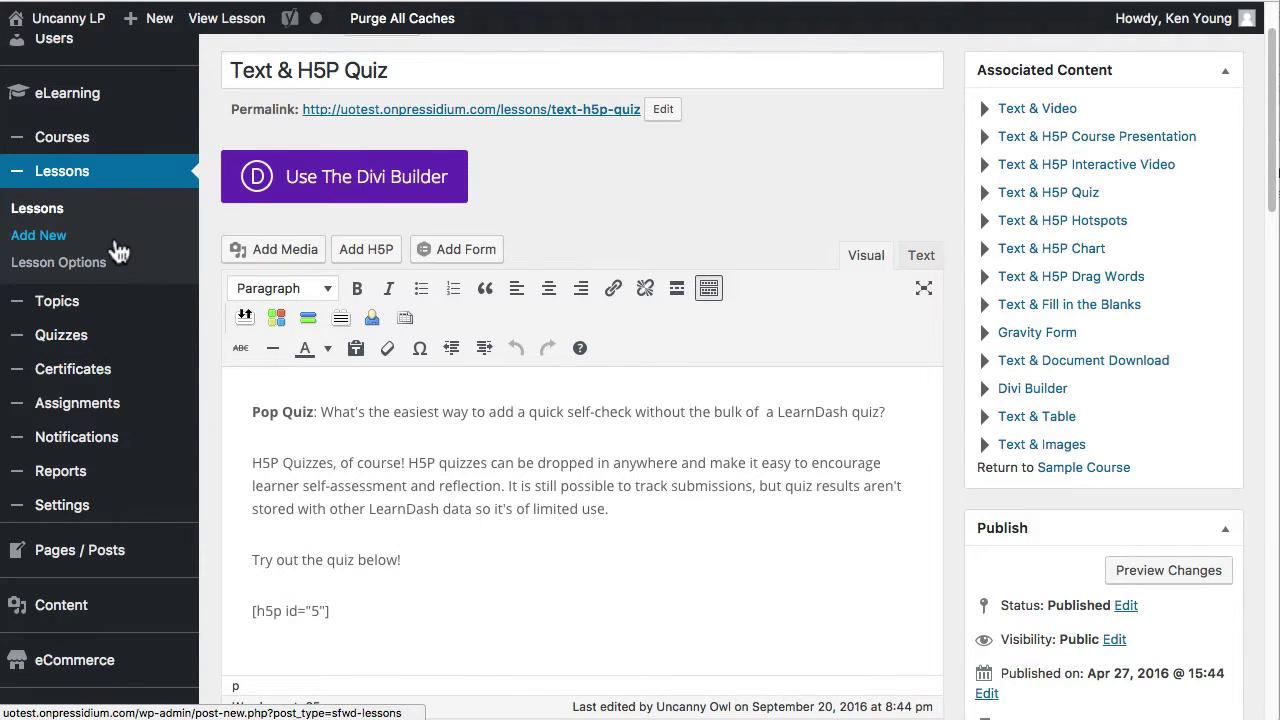
Open All H5P Content from the H5P Content menu in the admin sidebar
scroll(88, 245, "up", 2)
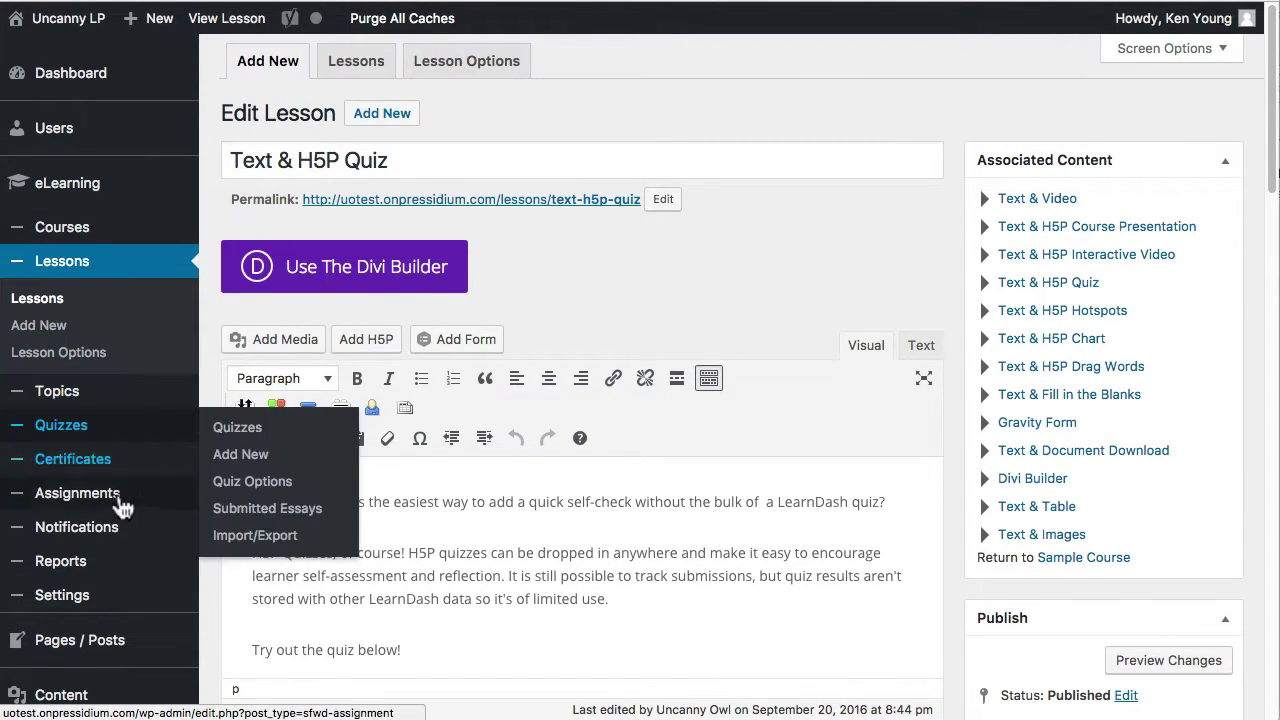
scroll(117, 567, "down", 3)
scroll(117, 567, "down", 1)
left_click(34, 505)
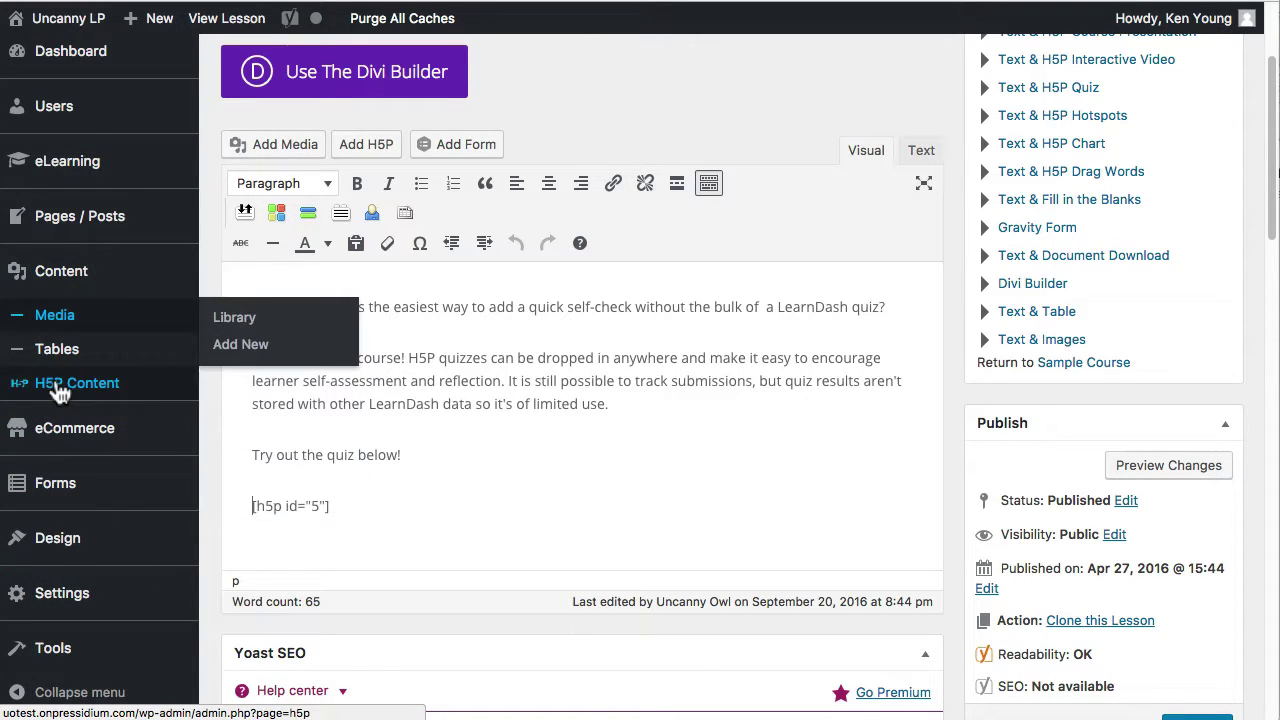
mouse_move(112, 398)
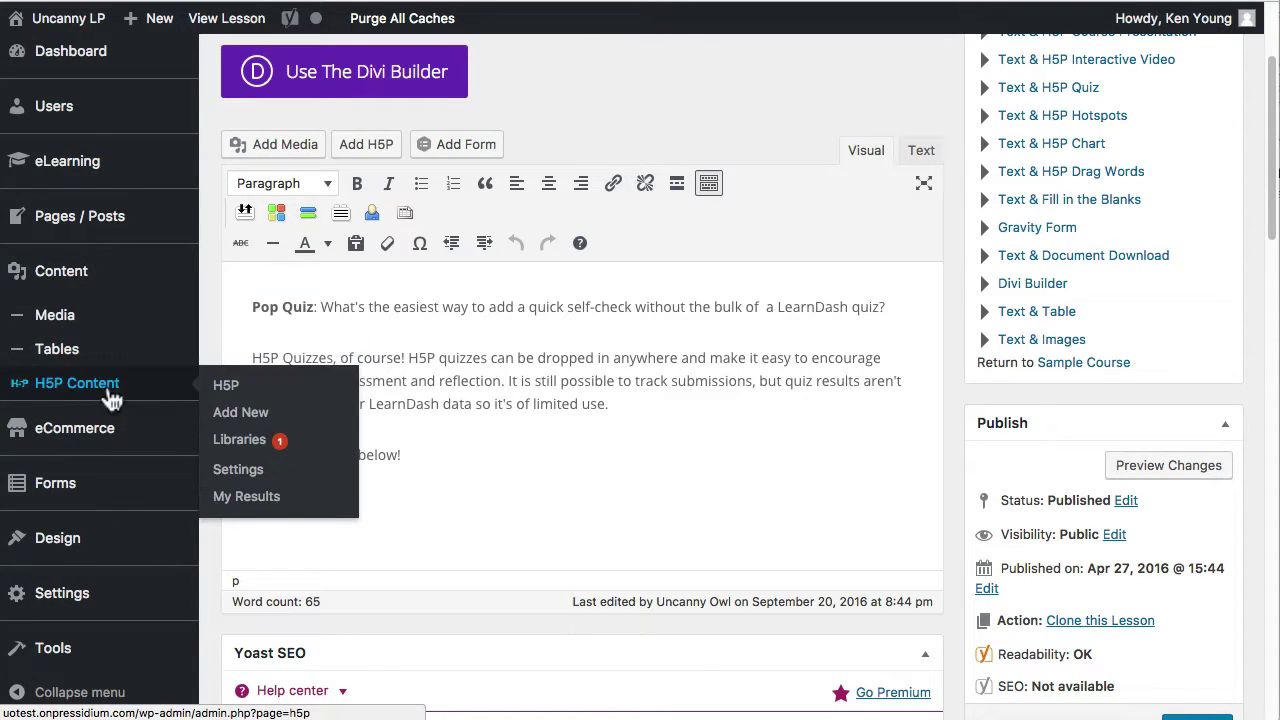
left_click(228, 390)
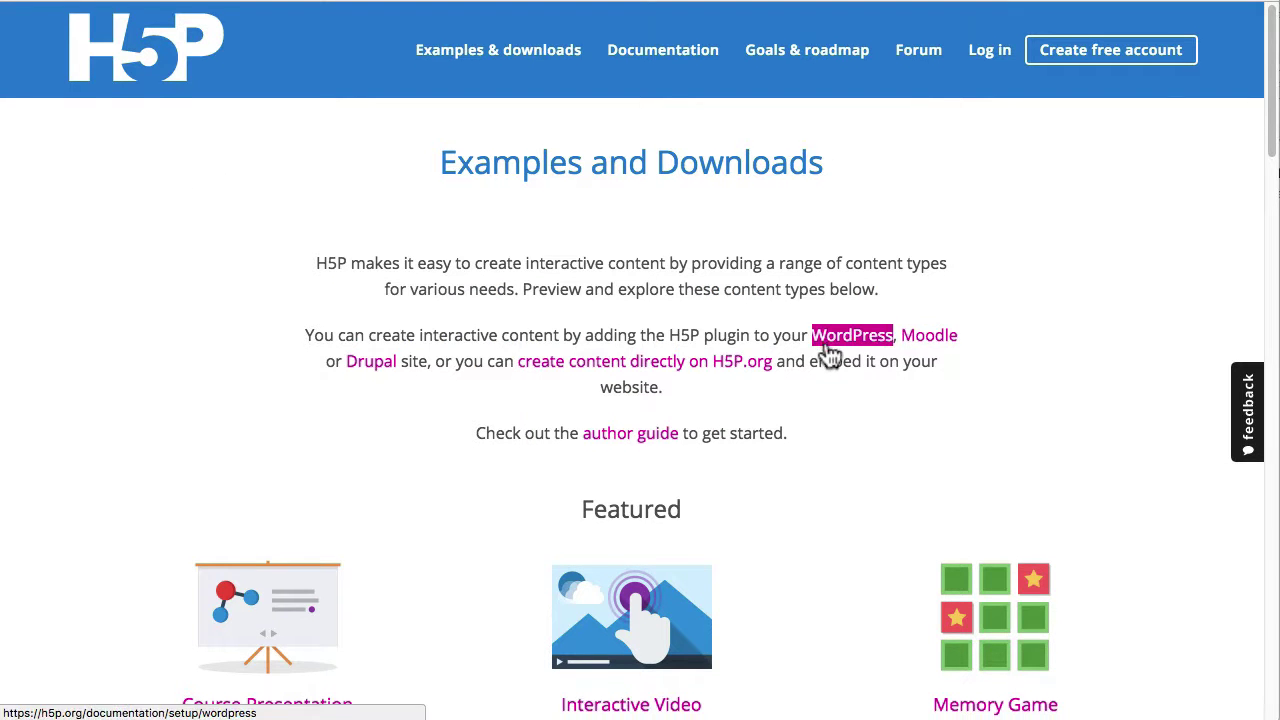
Scroll through the Content Types and open the Quiz (Question Set) example
scroll(829, 380, "down", 3)
scroll(818, 425, "down", 4)
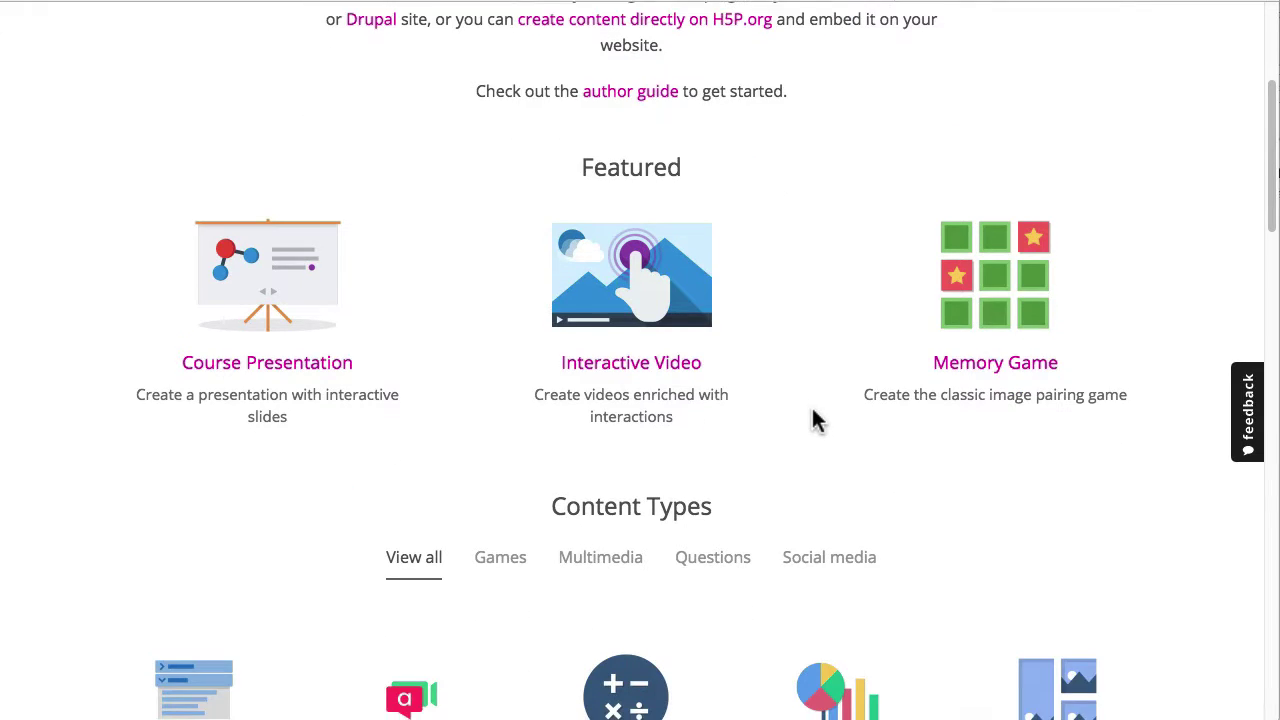
scroll(813, 410, "down", 2)
scroll(320, 380, "down", 1)
scroll(300, 375, "down", 9)
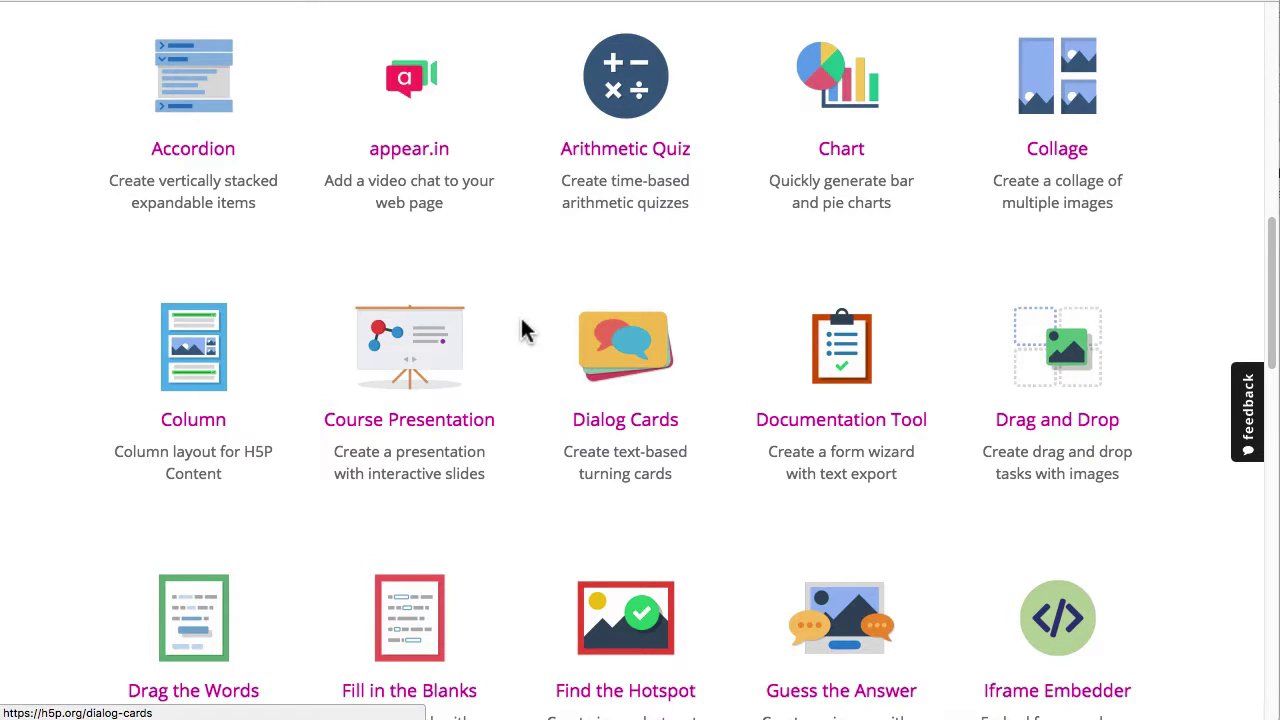
scroll(523, 330, "down", 1)
scroll(523, 330, "down", 2)
scroll(523, 330, "down", 3)
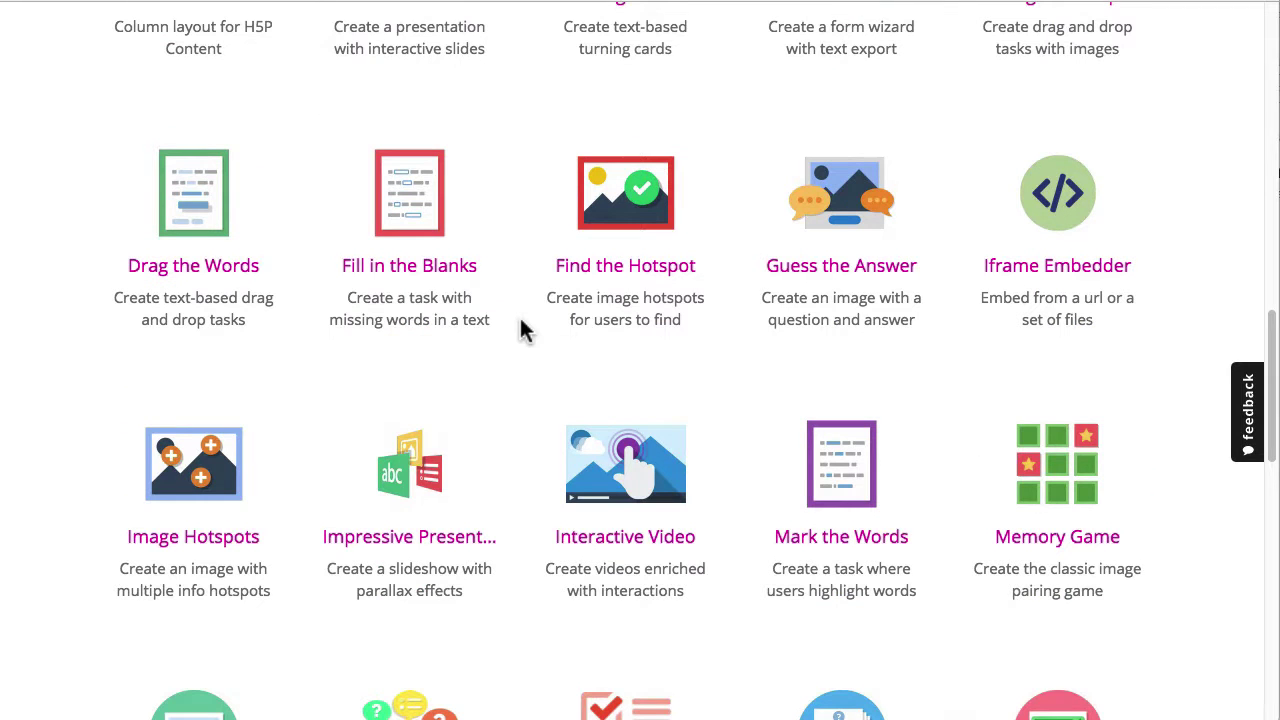
scroll(523, 330, "down", 4)
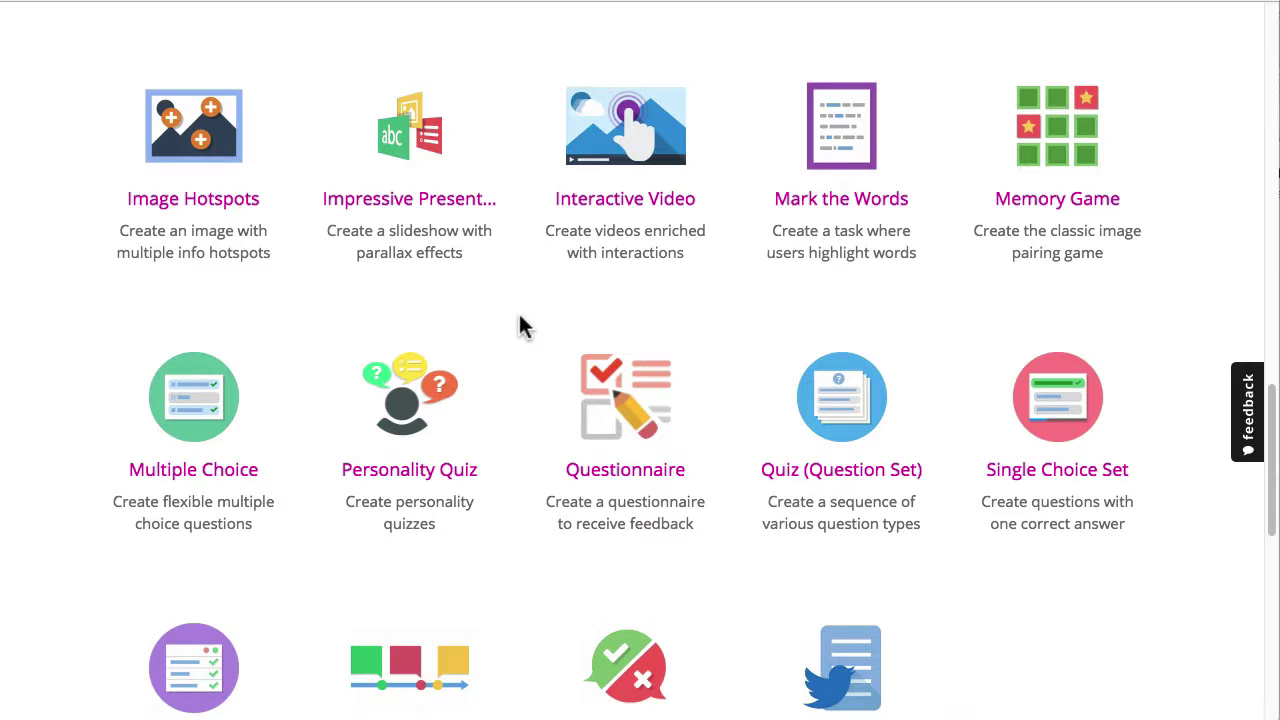
scroll(477, 340, "down", 2)
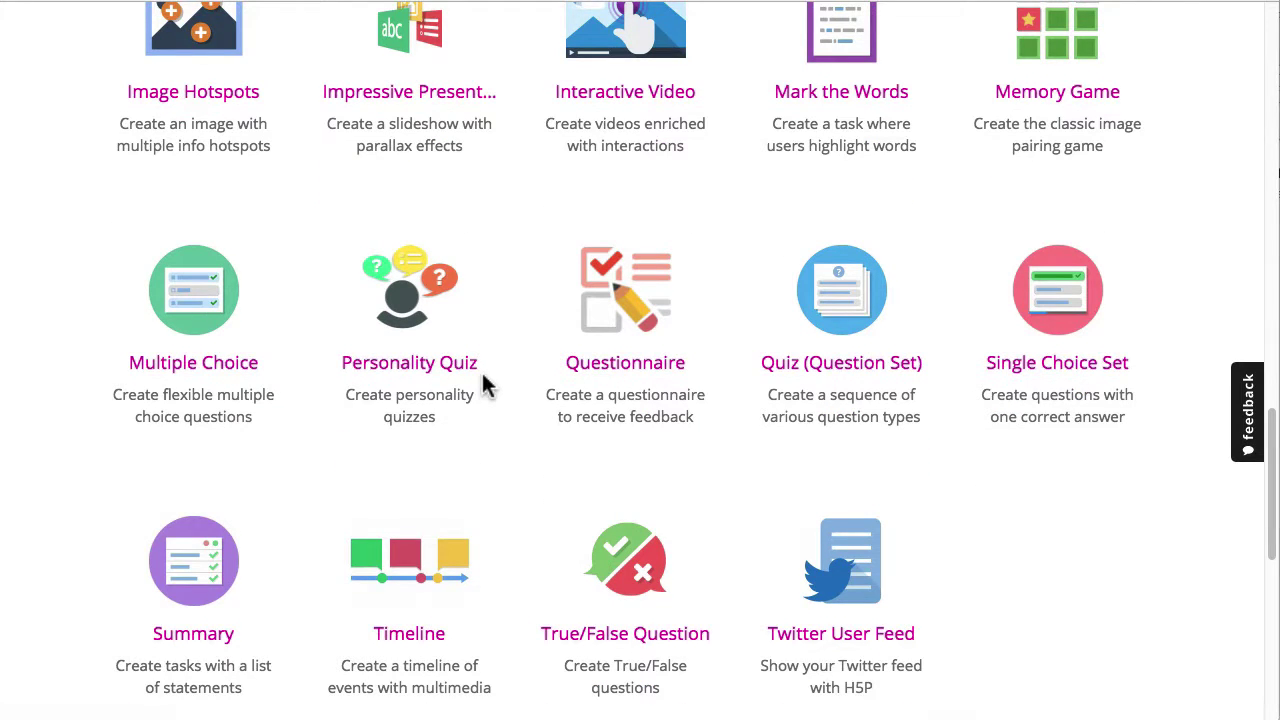
scroll(374, 517, "up", 3)
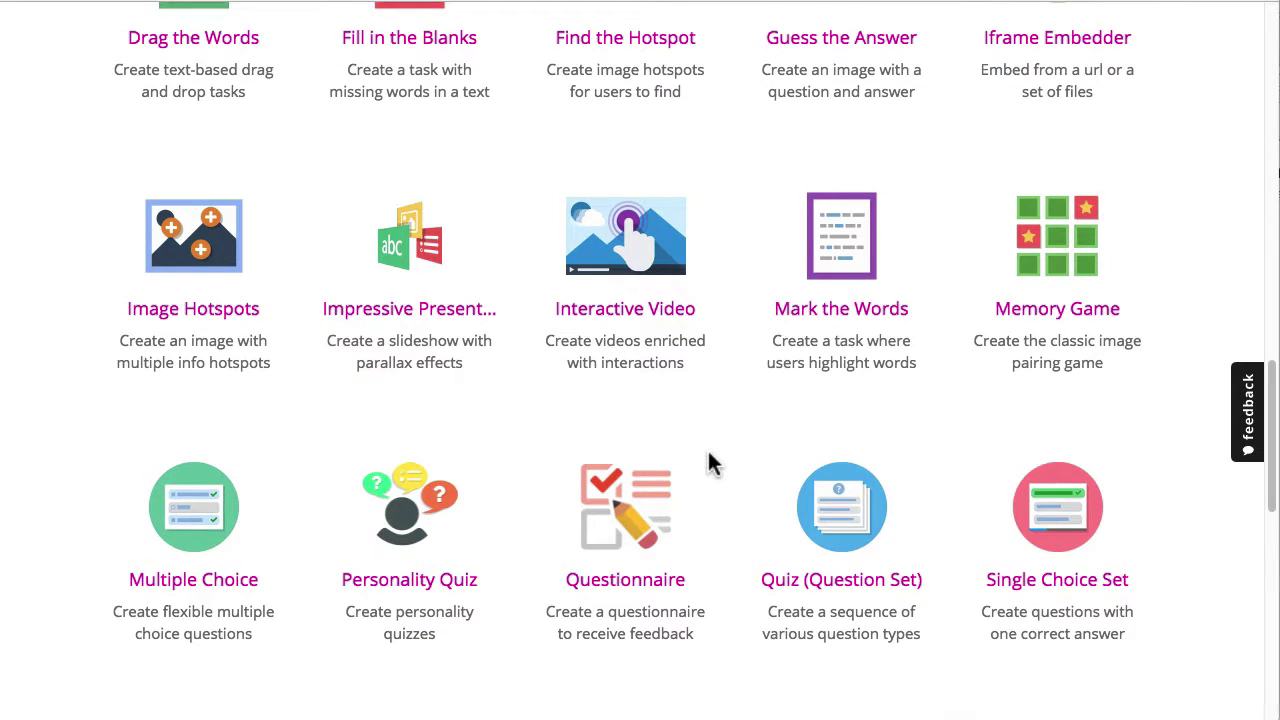
scroll(704, 462, "down", 1)
left_click(838, 452)
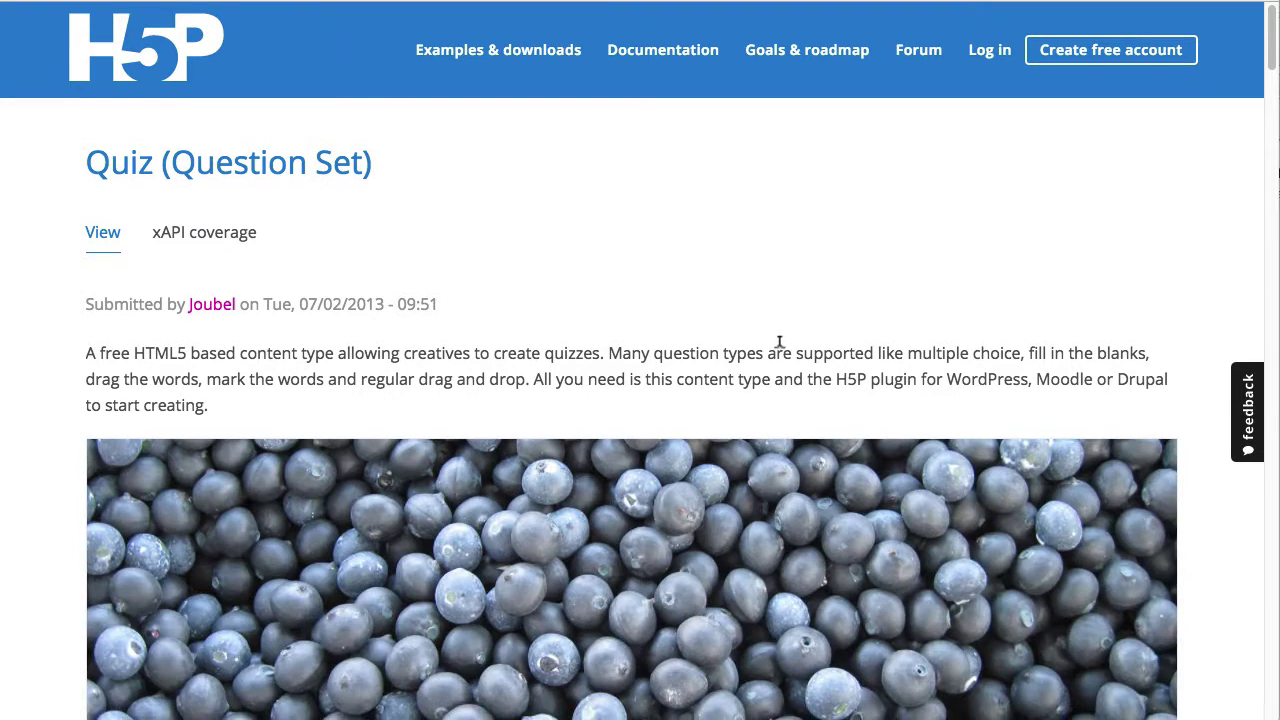
scroll(737, 383, "down", 5)
scroll(445, 575, "down", 2)
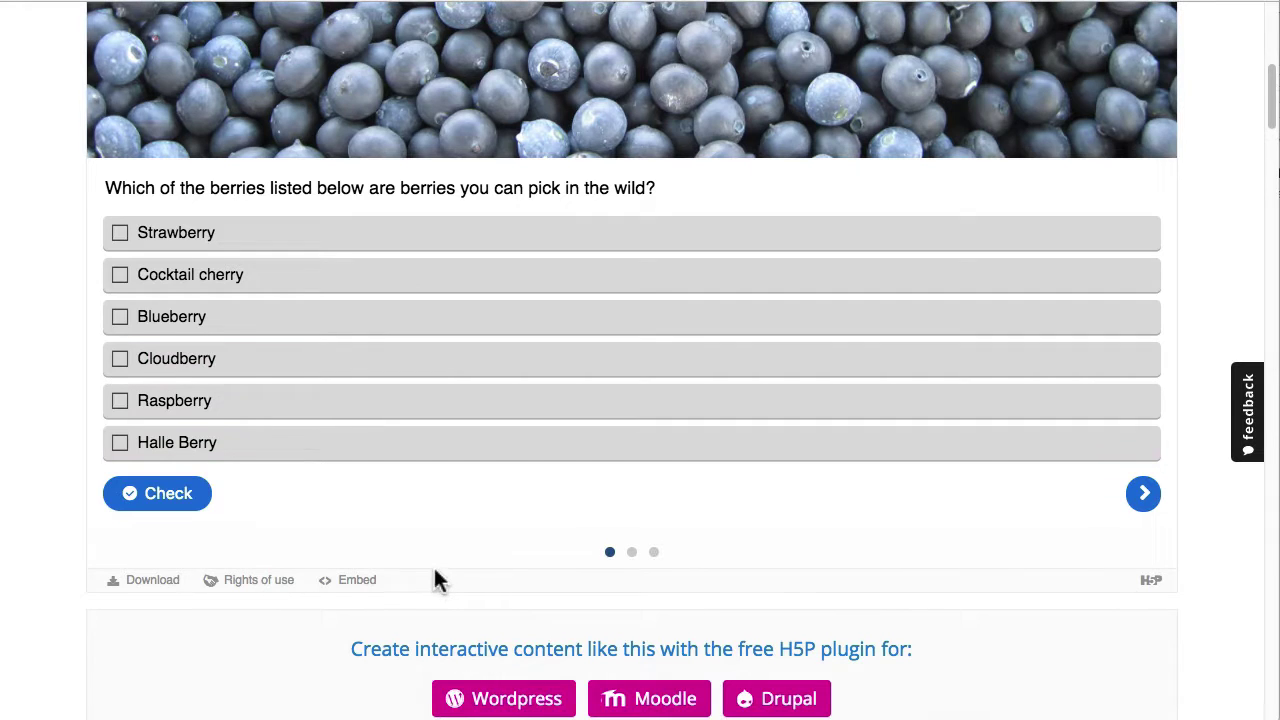
scroll(430, 498, "down", 2)
scroll(323, 617, "up", 8)
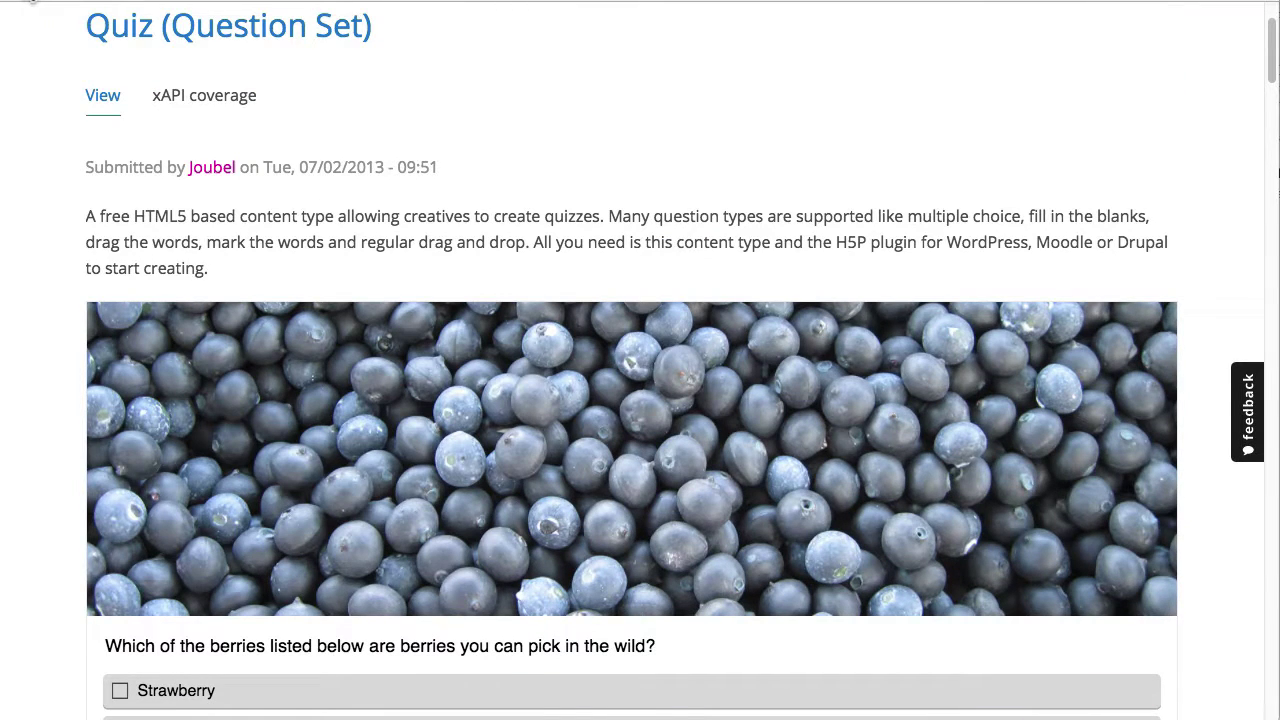
left_click(30, 4)
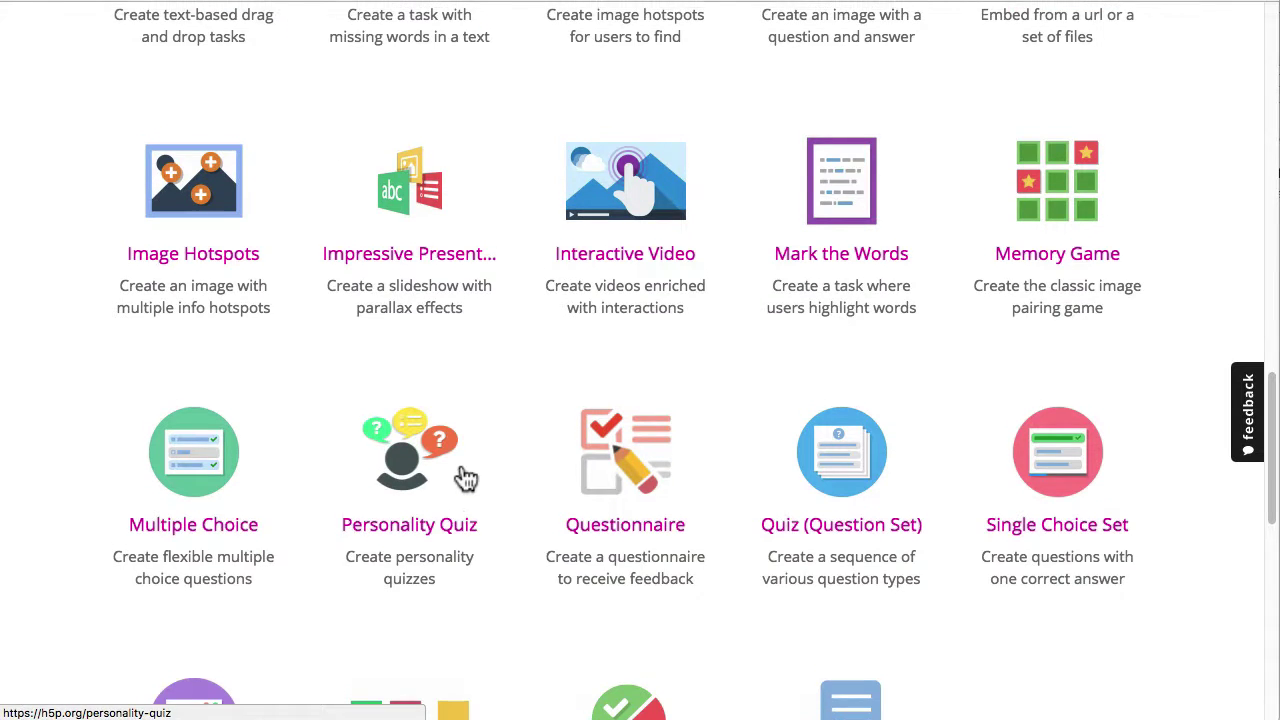
scroll(468, 478, "up", 1)
Open the Memory Game example and flip cards to find matching pairs
left_click(1075, 248)
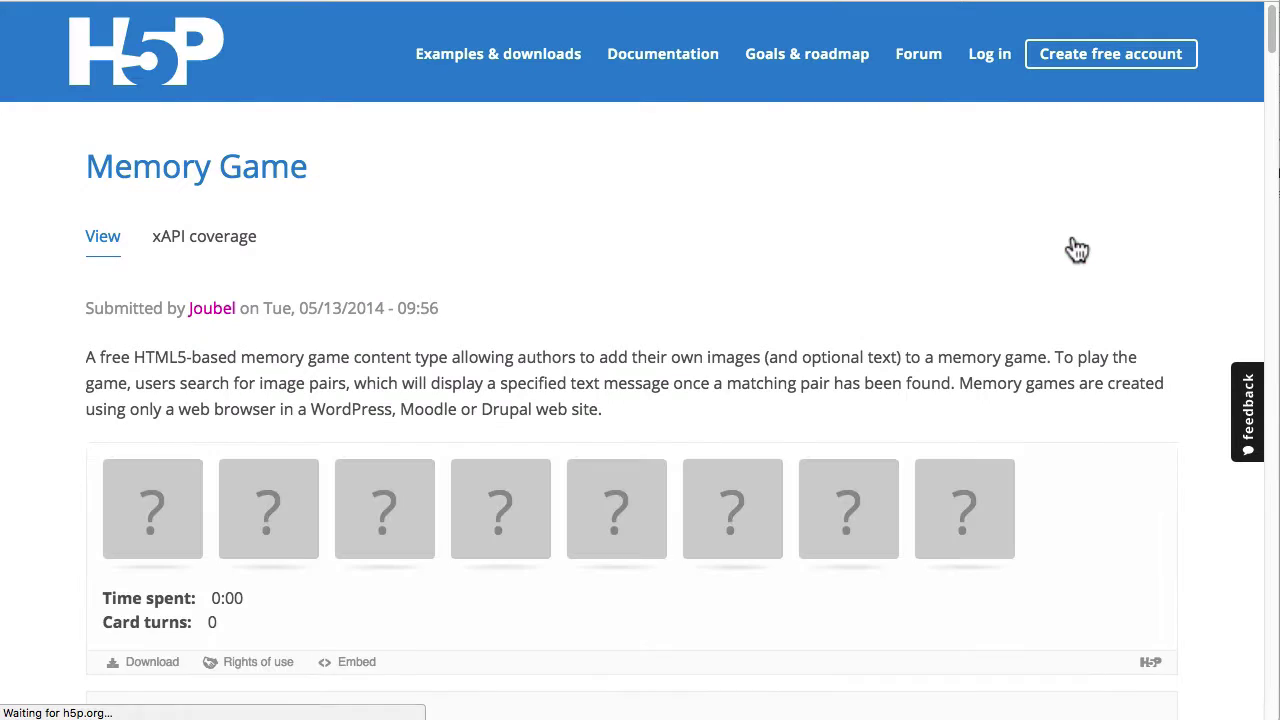
scroll(200, 460, "down", 5)
left_click(182, 150)
left_click(276, 140)
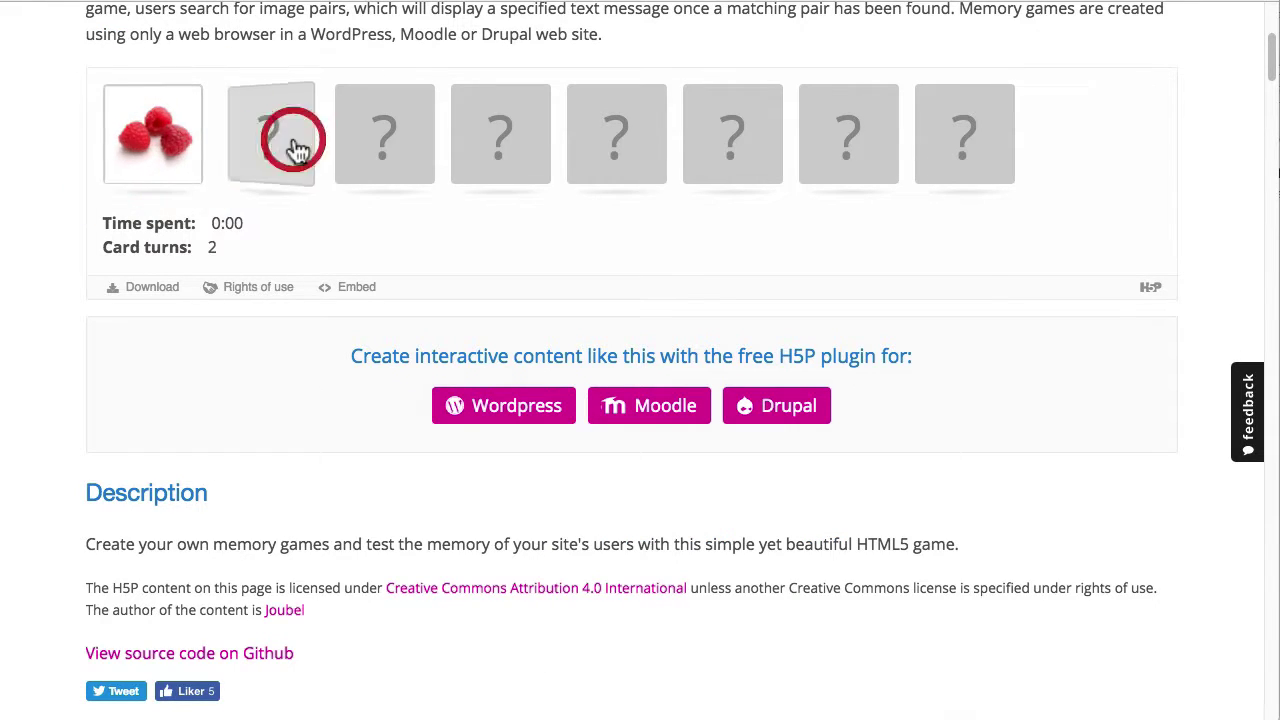
left_click(430, 142)
left_click(515, 148)
left_click(265, 135)
left_click(371, 155)
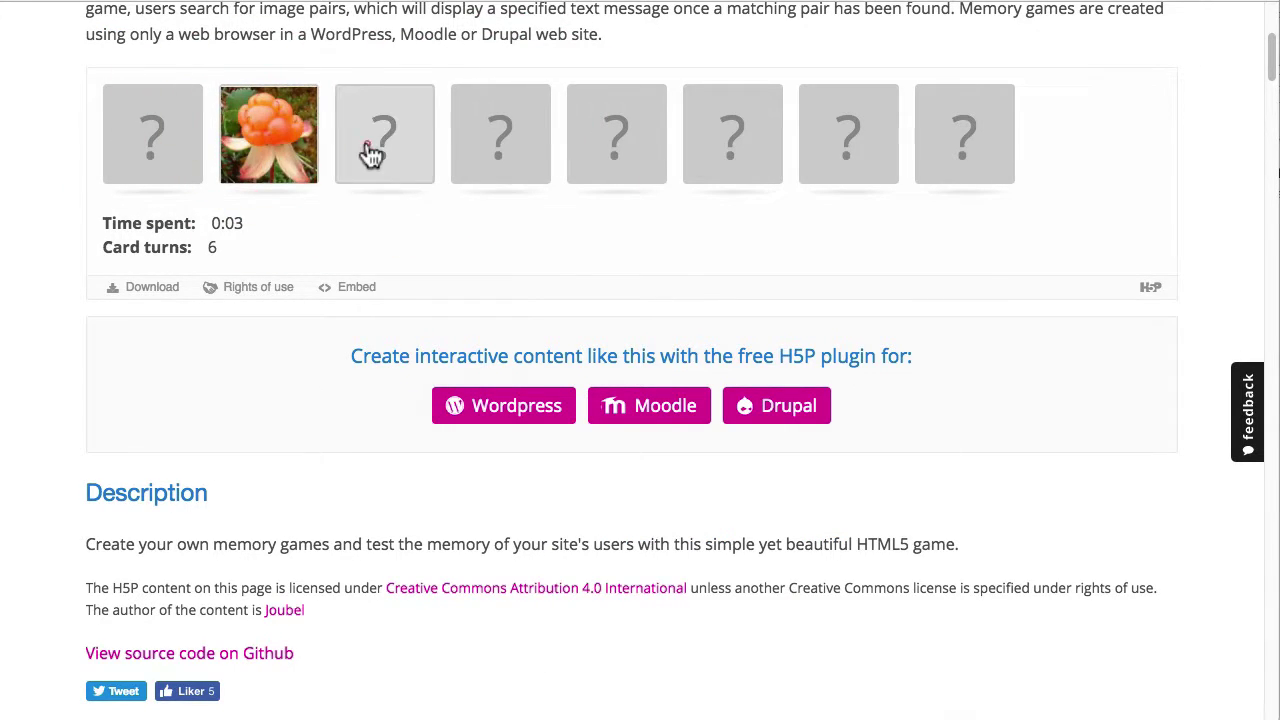
left_click(646, 124)
left_click(132, 158)
left_click(500, 143)
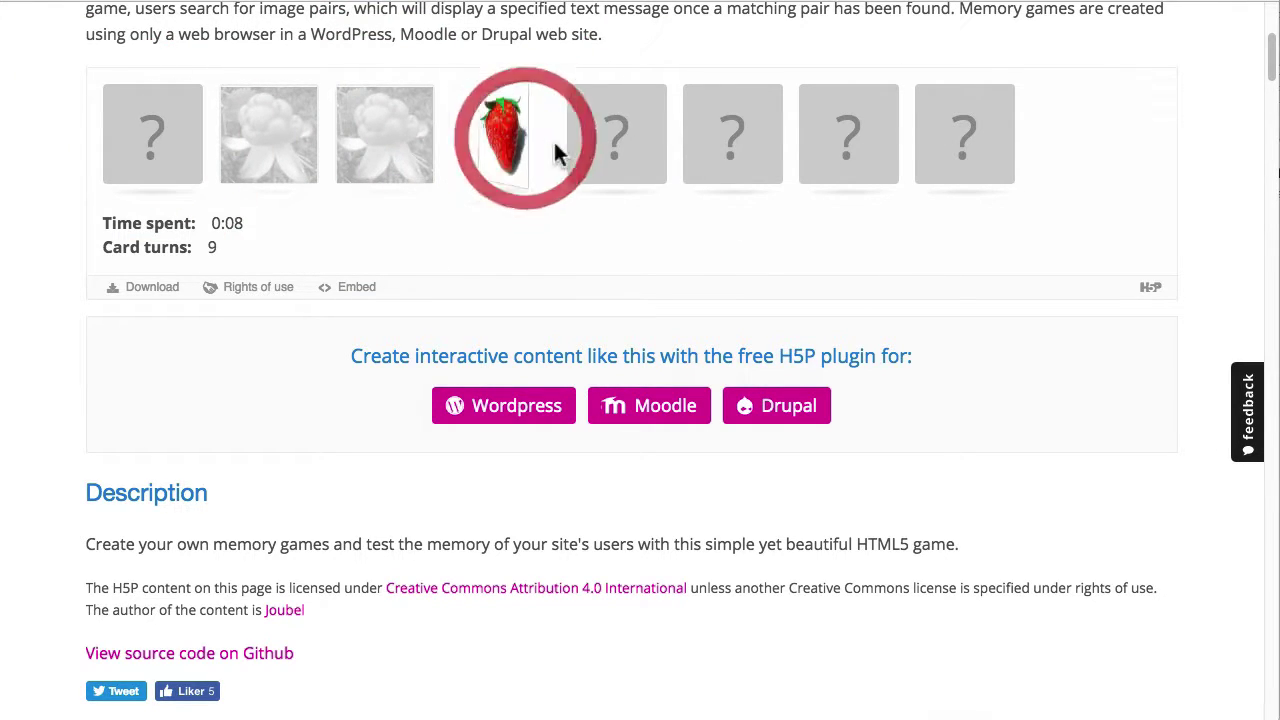
Match the strawberry pair and highlight the 14 card turns count
left_click(819, 146)
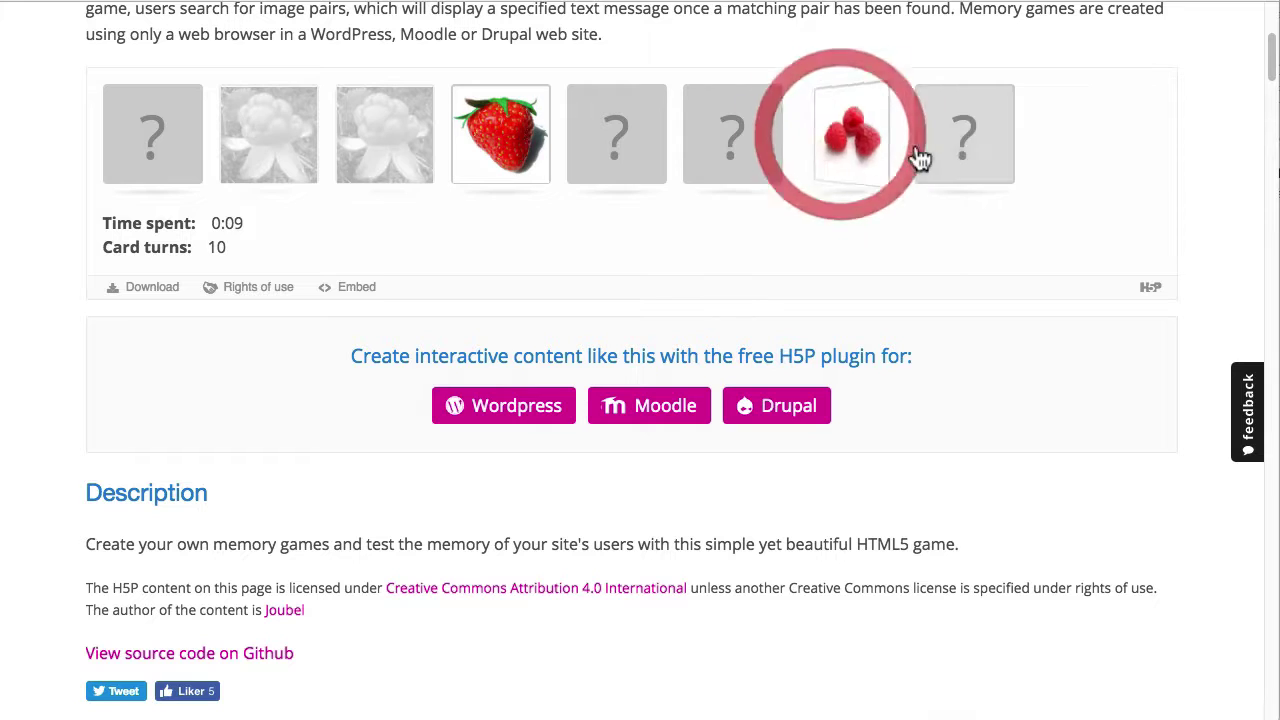
left_click(968, 143)
left_click(598, 145)
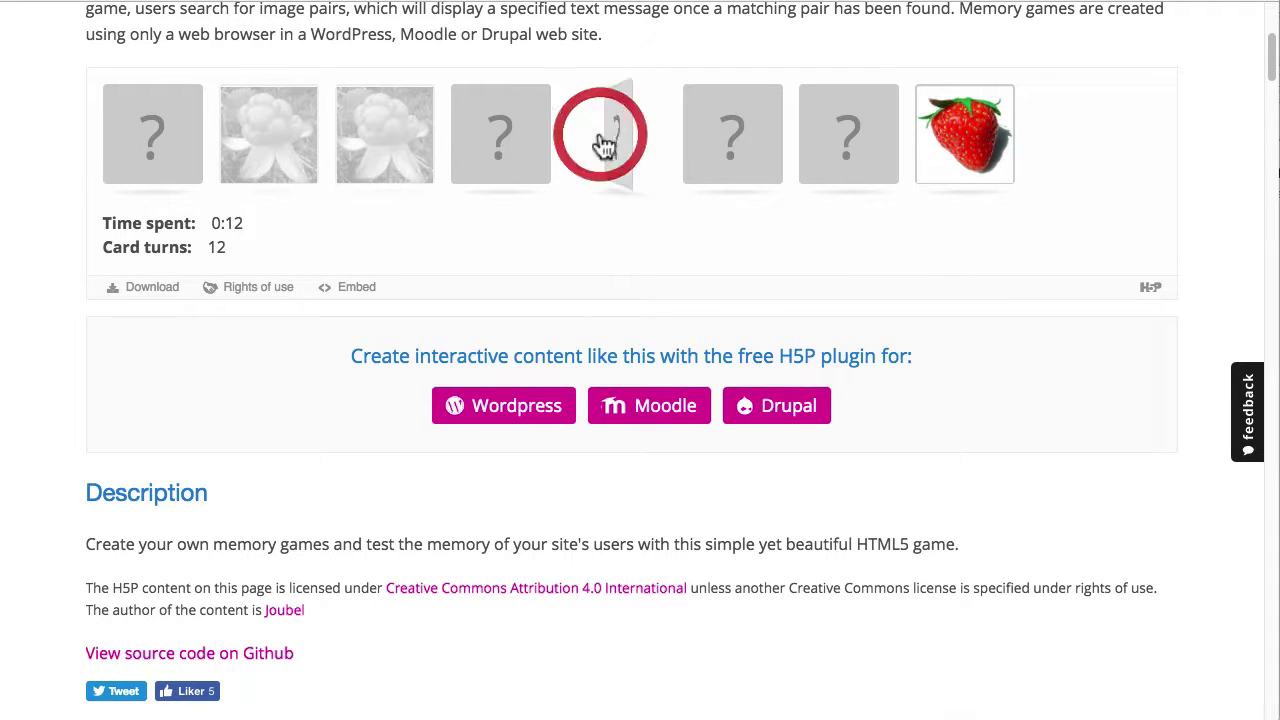
left_click(530, 145)
left_click(962, 148)
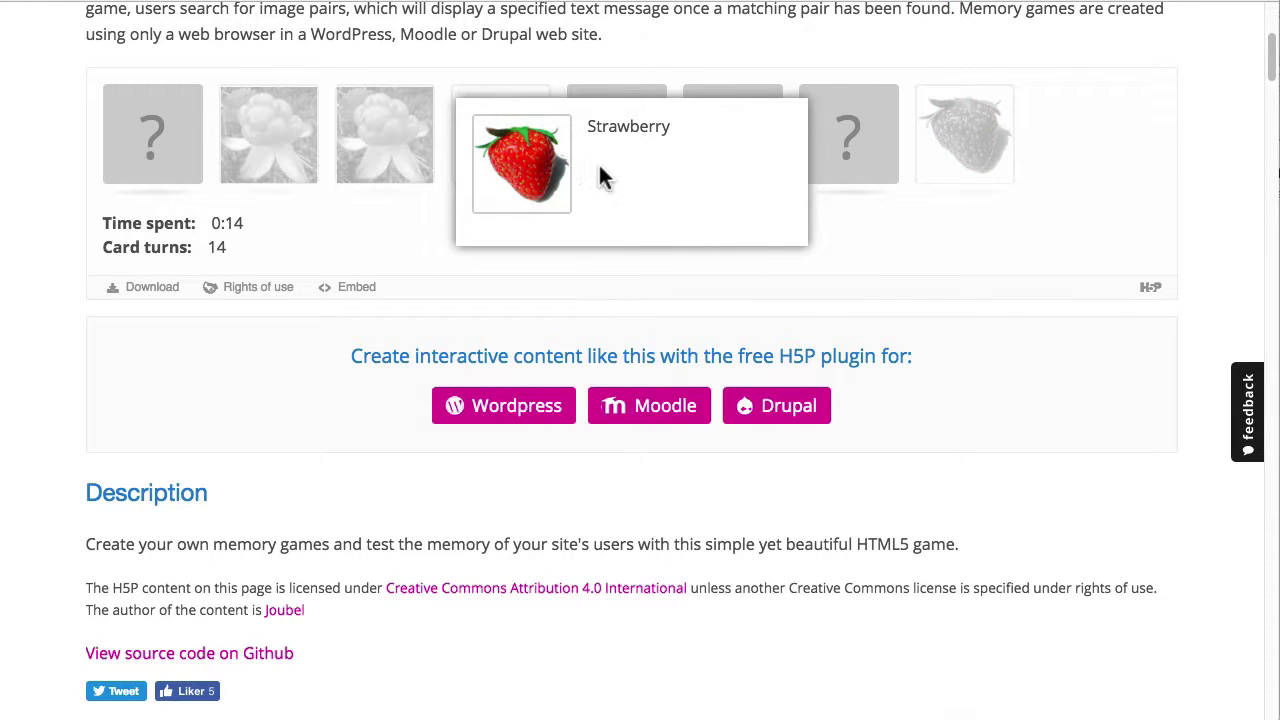
double_click(214, 248)
scroll(389, 434, "up", 3)
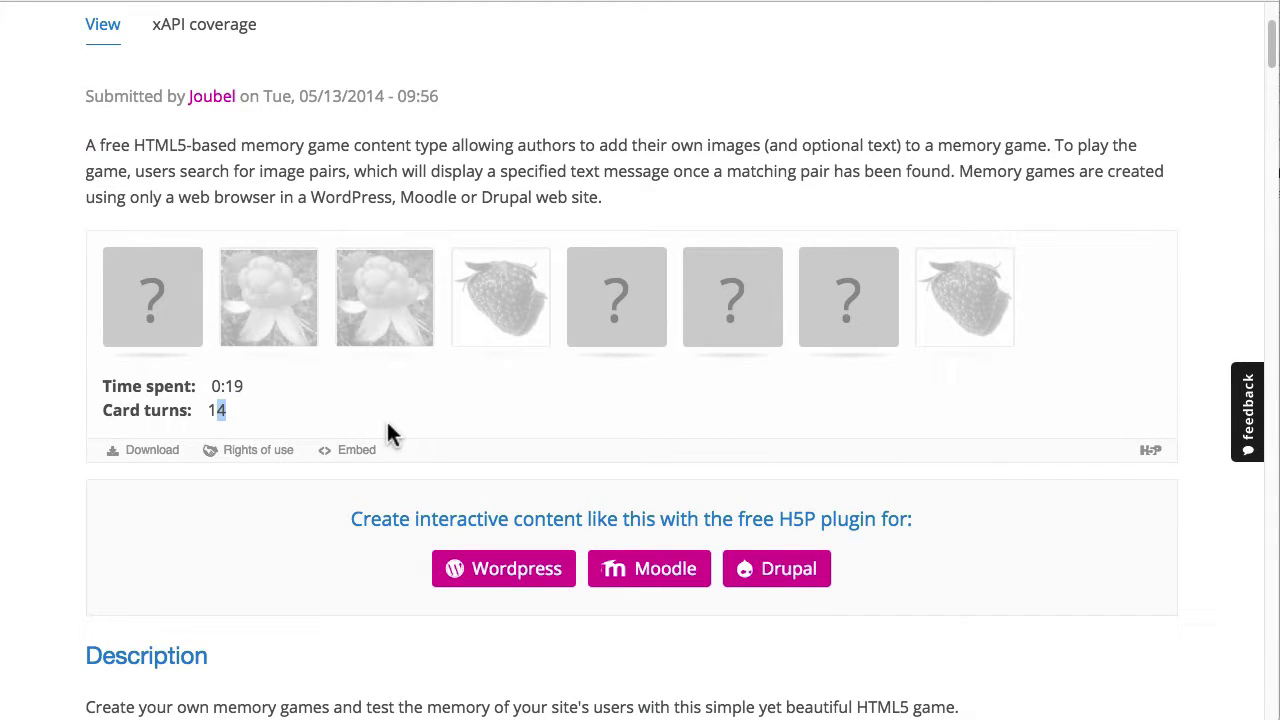
scroll(398, 410, "down", 4)
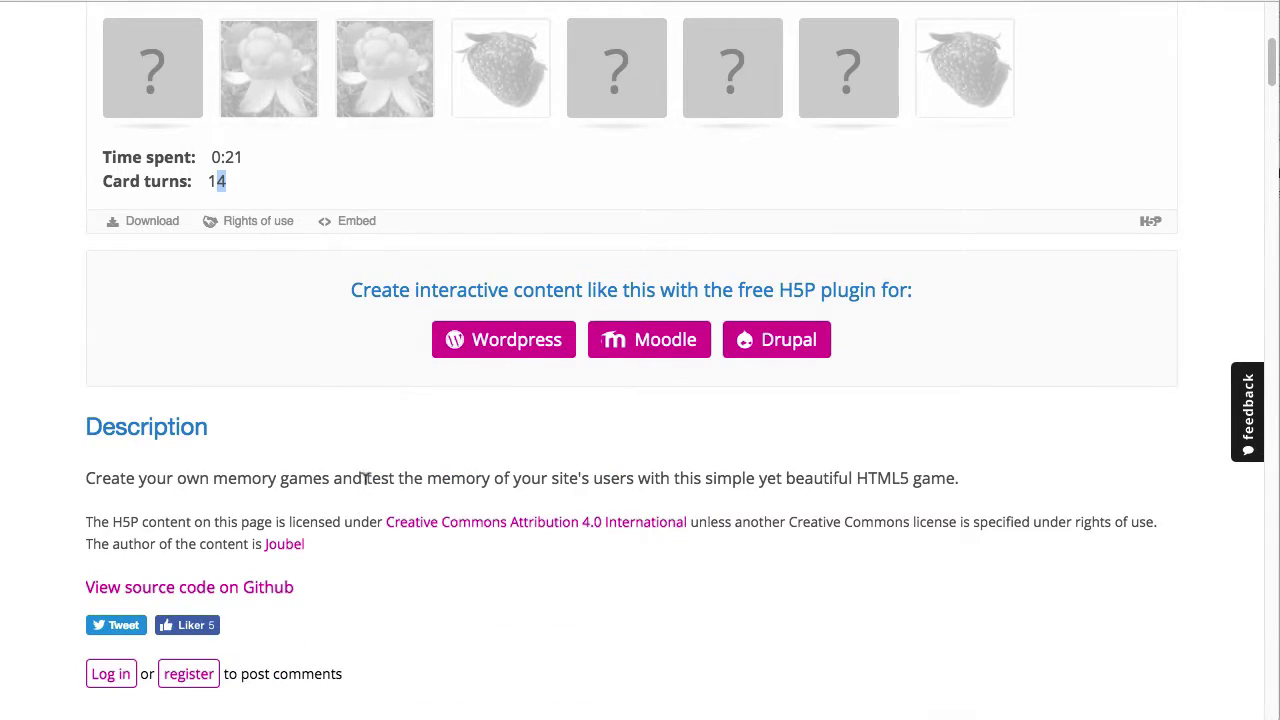
scroll(366, 478, "down", 3)
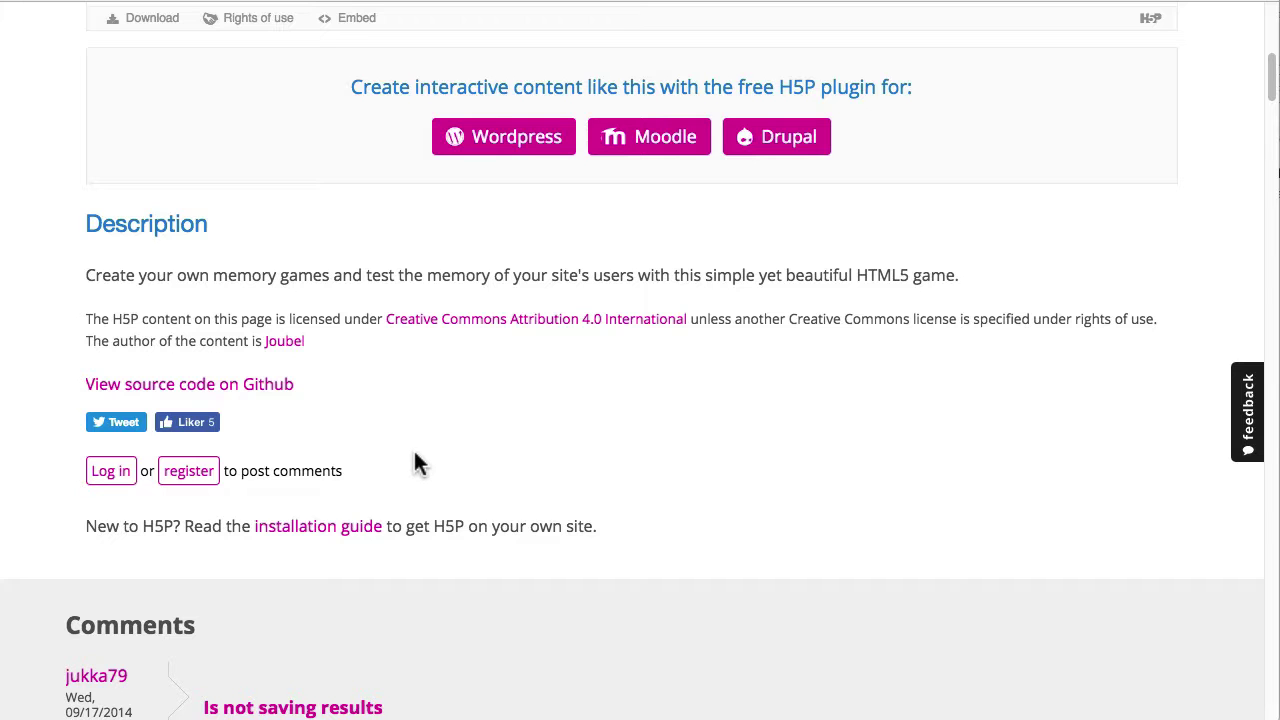
scroll(414, 449, "down", 3)
scroll(488, 428, "up", 5)
scroll(488, 433, "up", 6)
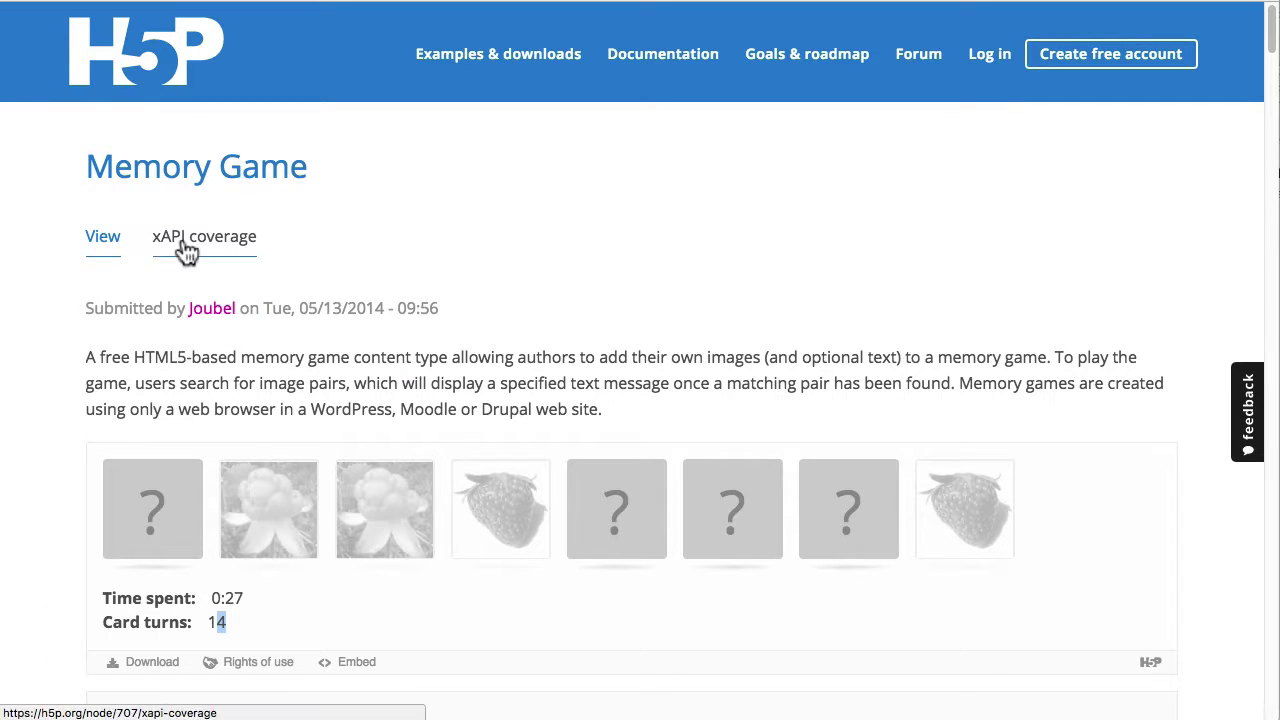
Browse the Interactive Video example page's description, then go back
left_click(22, 1)
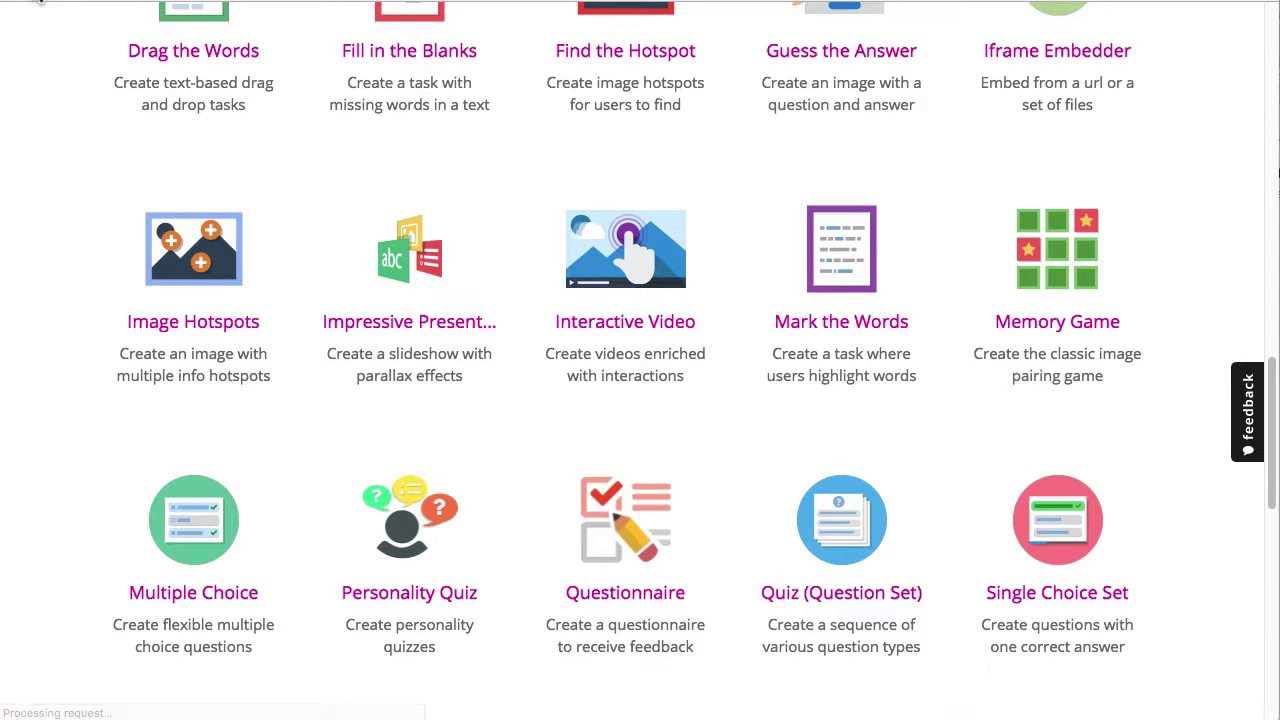
left_click(597, 385)
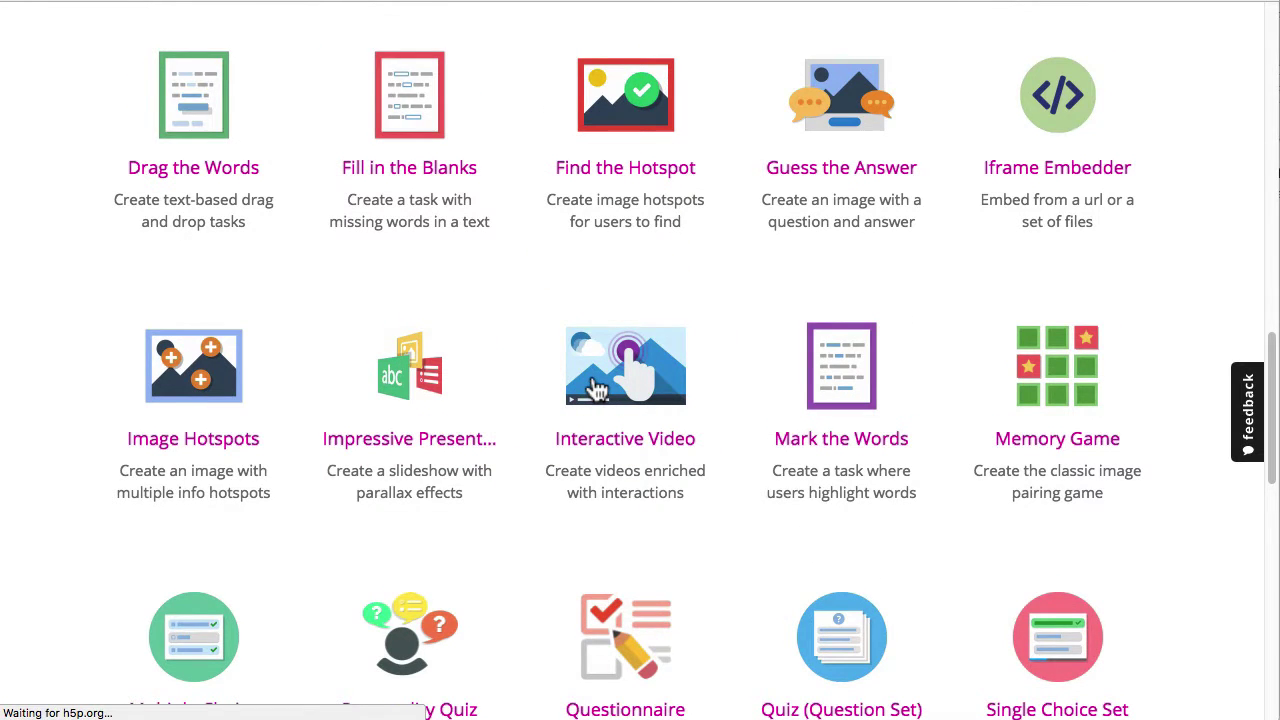
scroll(297, 361, "down", 10)
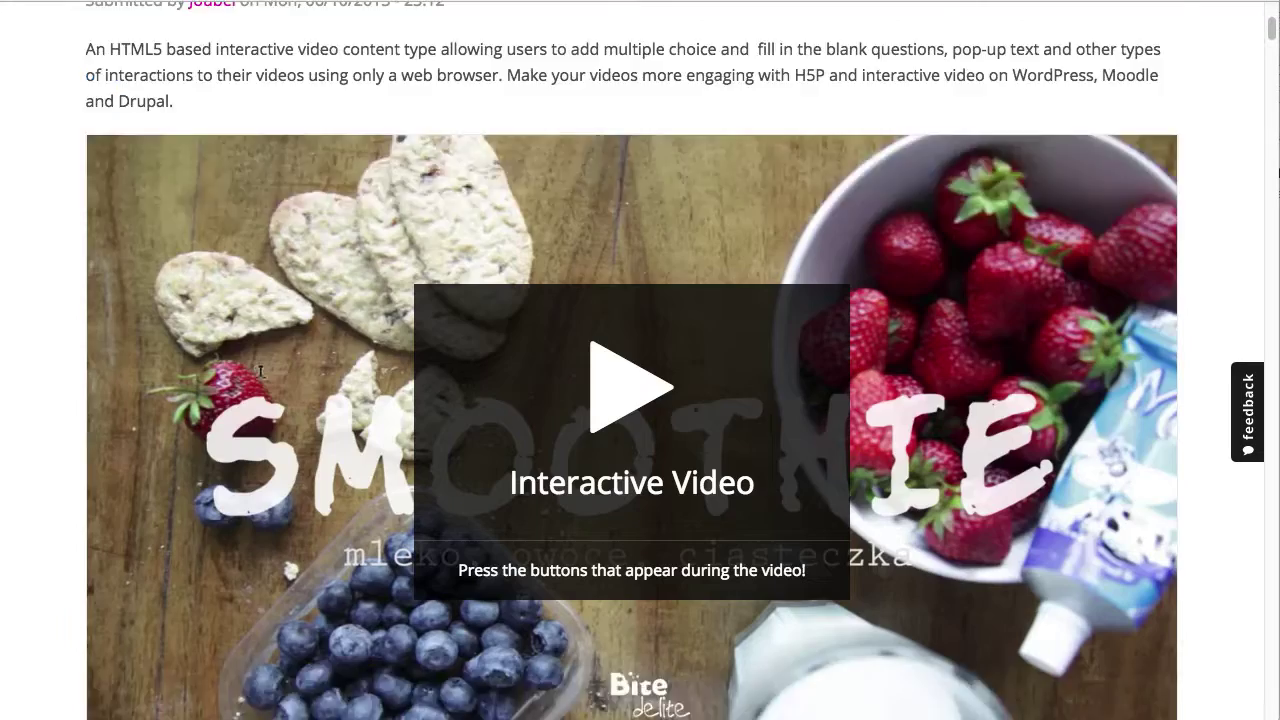
scroll(266, 480, "down", 10)
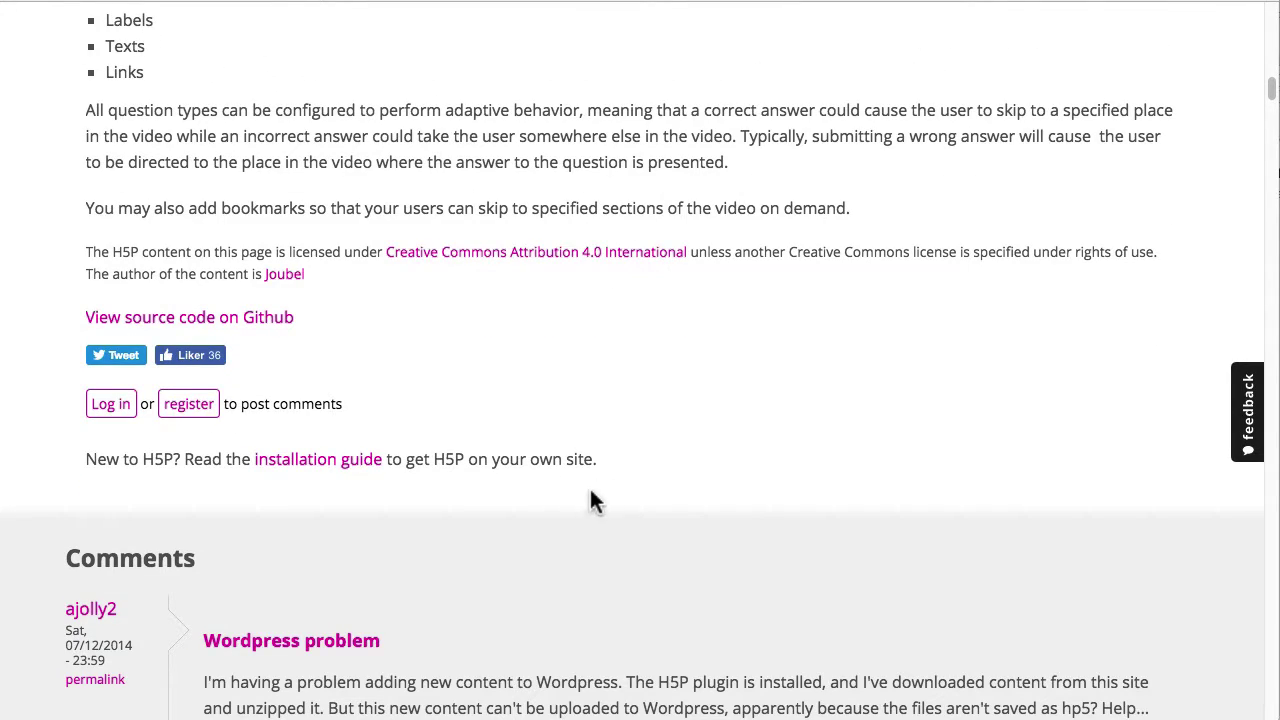
scroll(532, 452, "down", 1)
scroll(540, 448, "down", 4)
scroll(620, 432, "up", 20)
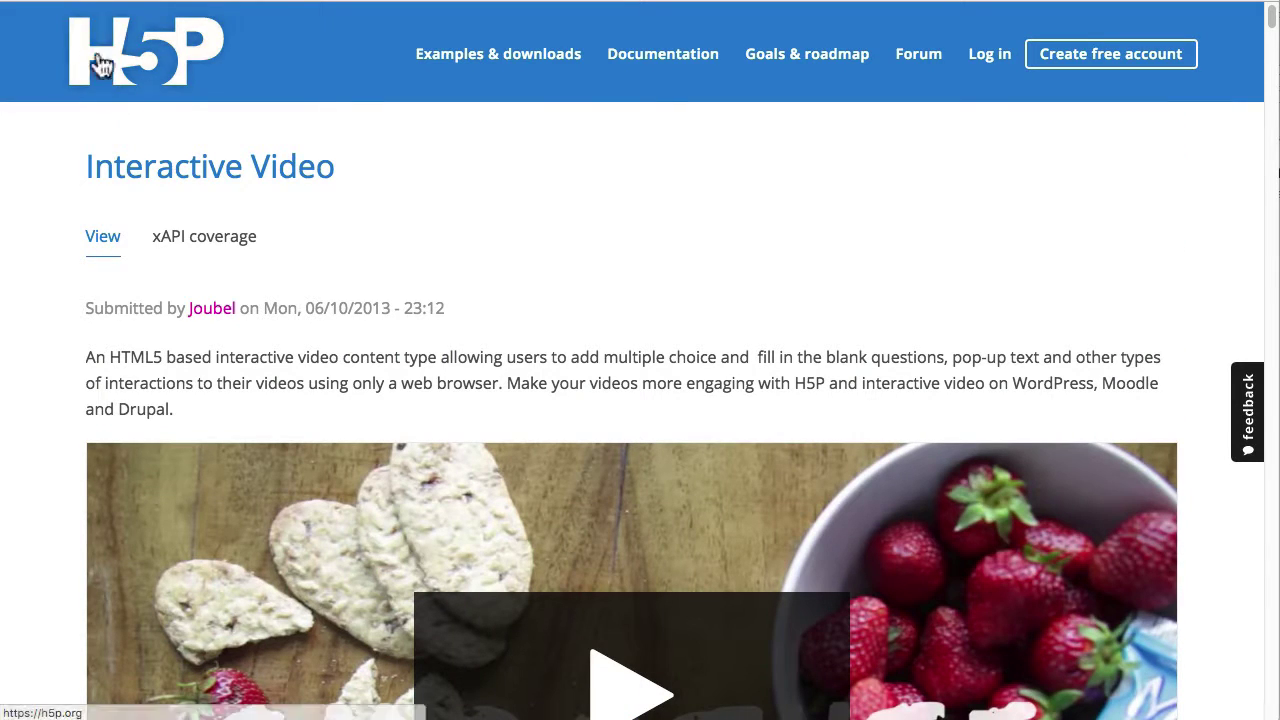
left_click(20, 2)
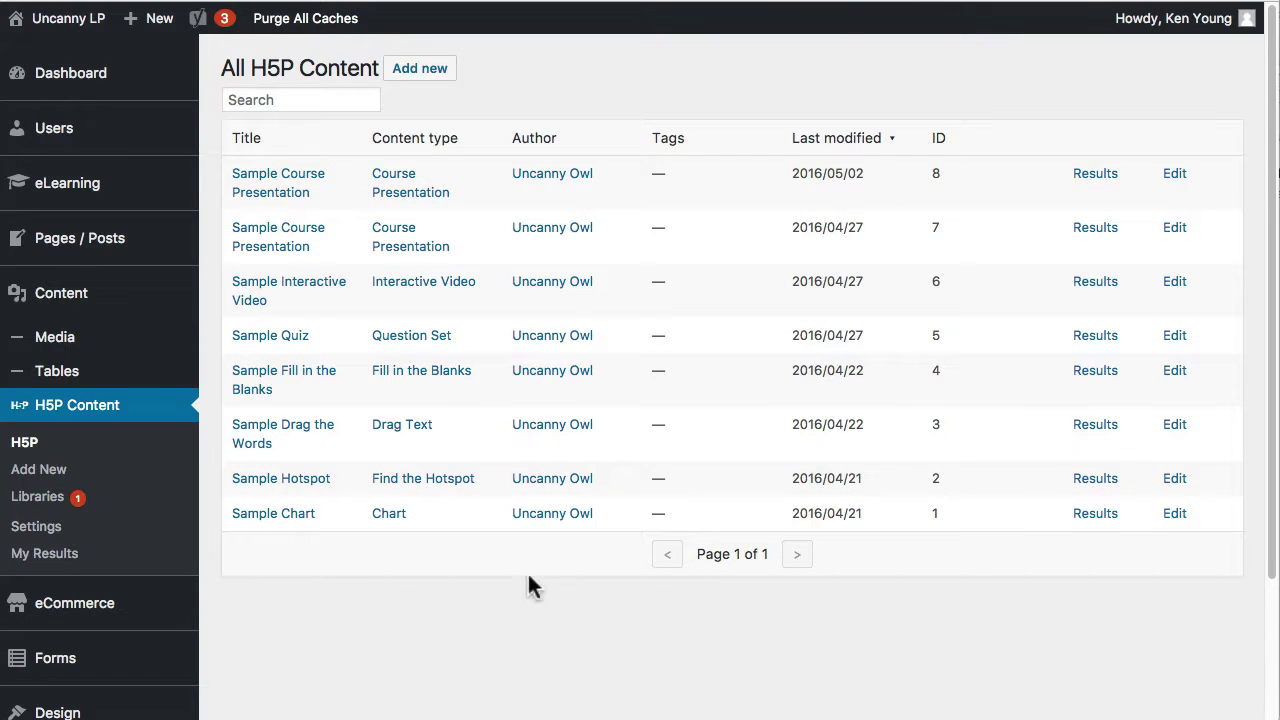
Open Sample Quiz in the H5P editor, scroll its settings, and show the Drag and Drop question
left_click(289, 337)
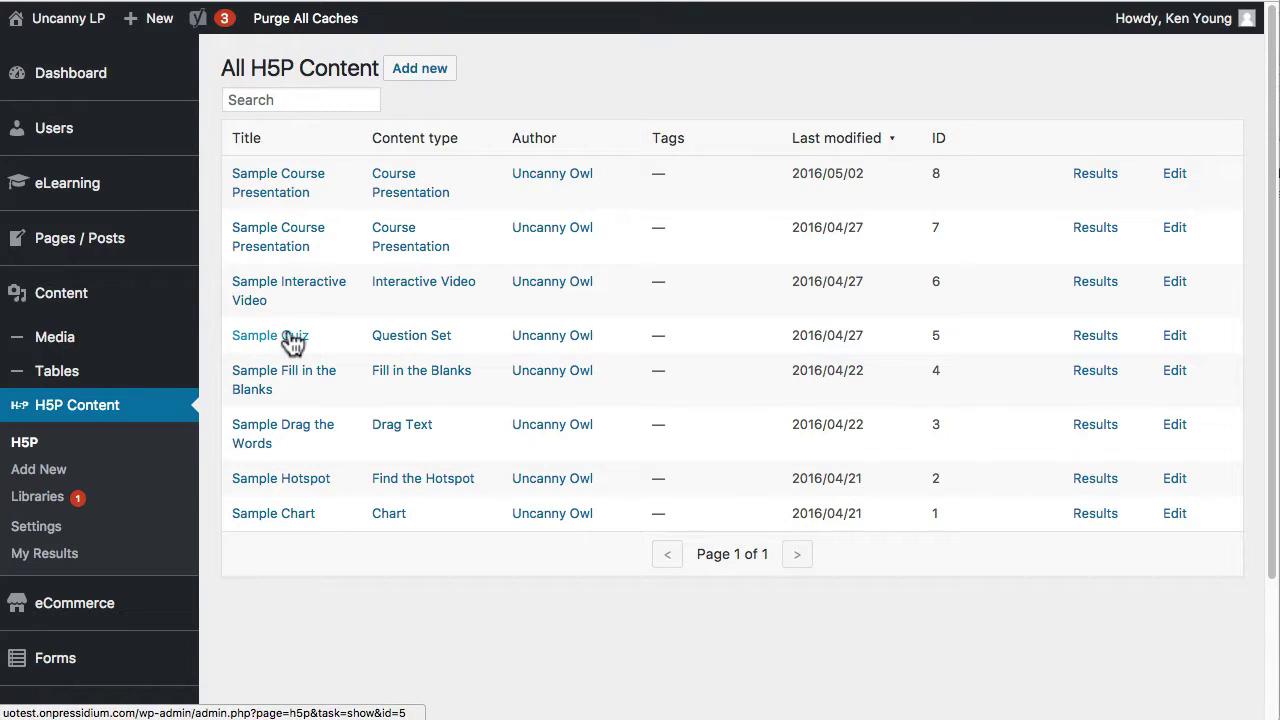
left_click(1176, 337)
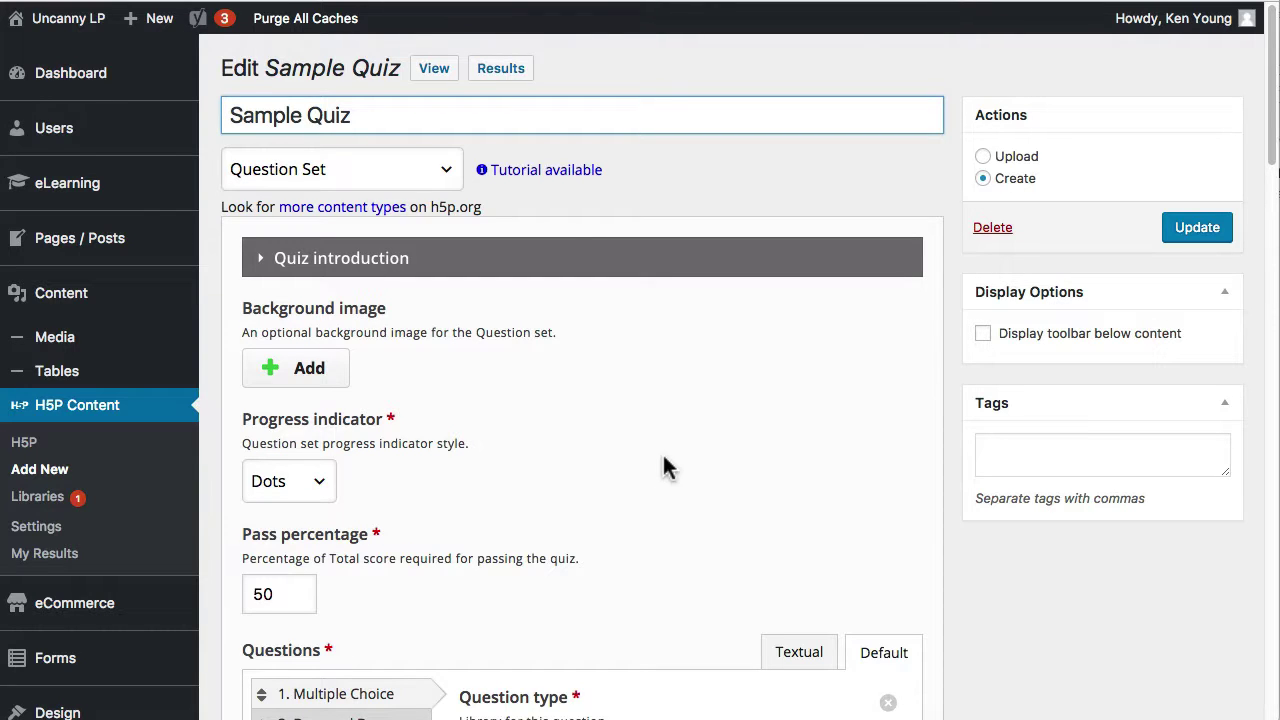
scroll(683, 403, "down", 5)
scroll(663, 471, "down", 20)
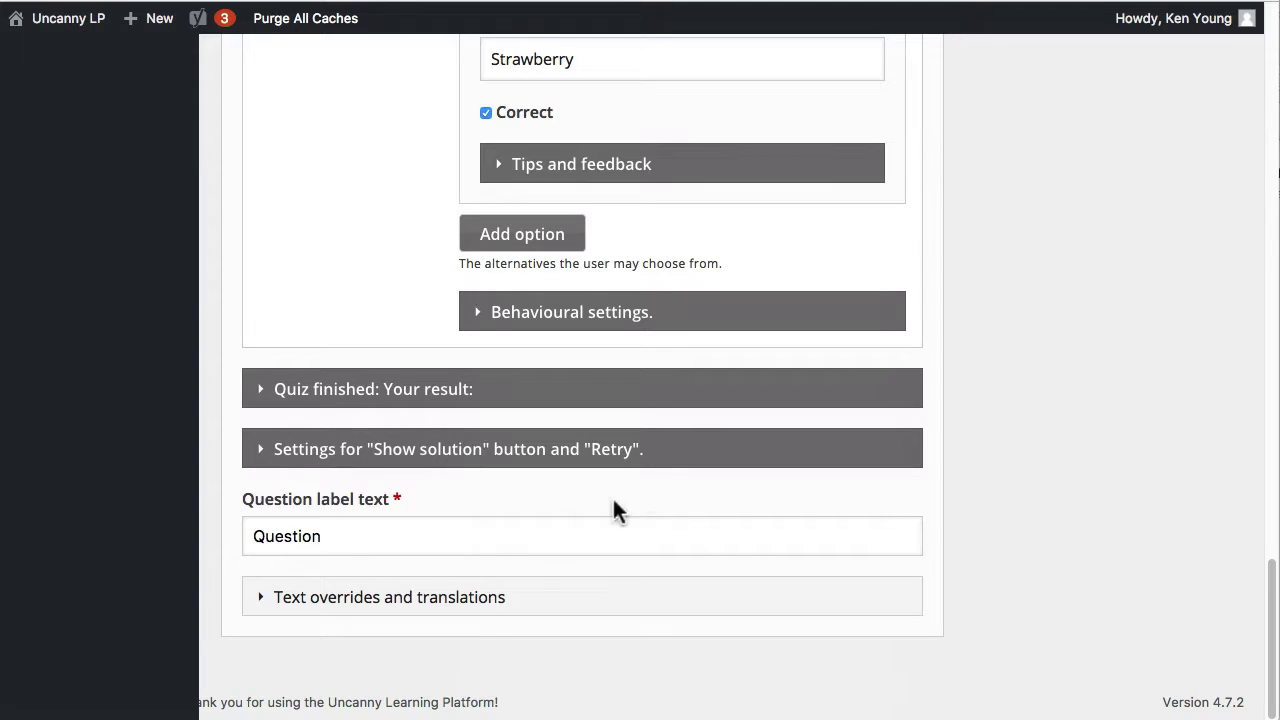
scroll(511, 515, "up", 20)
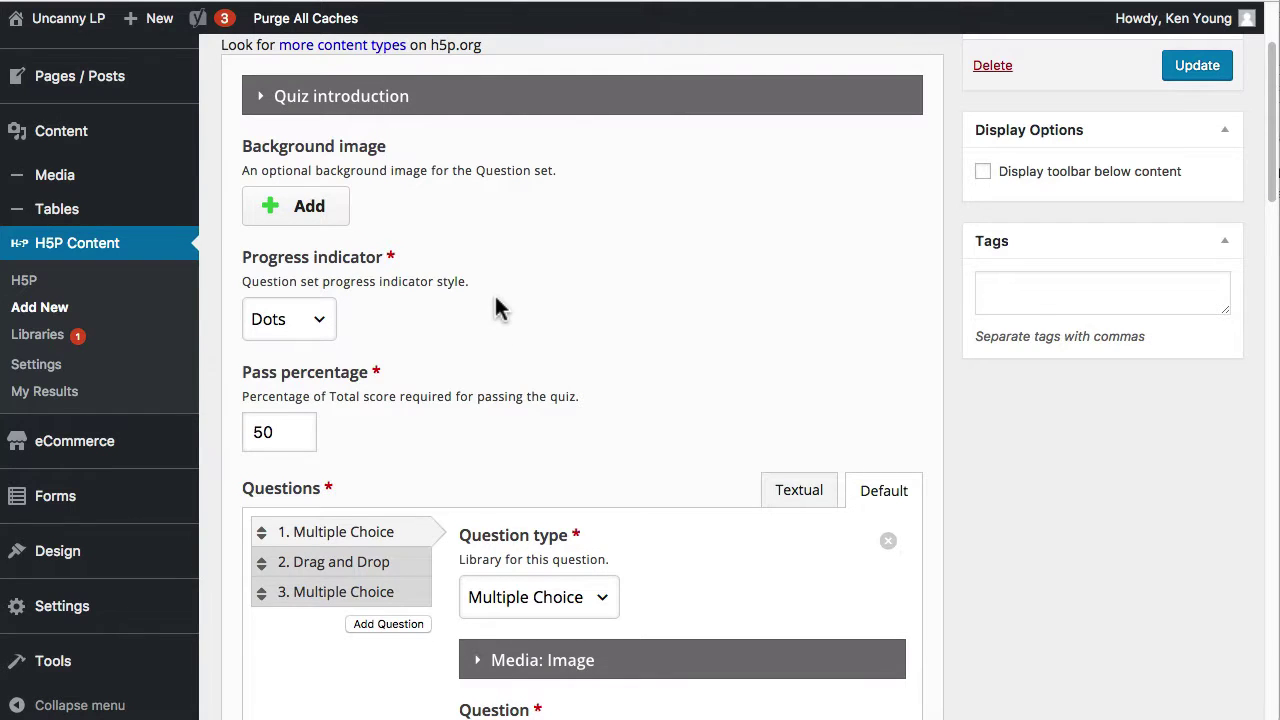
scroll(420, 380, "down", 1)
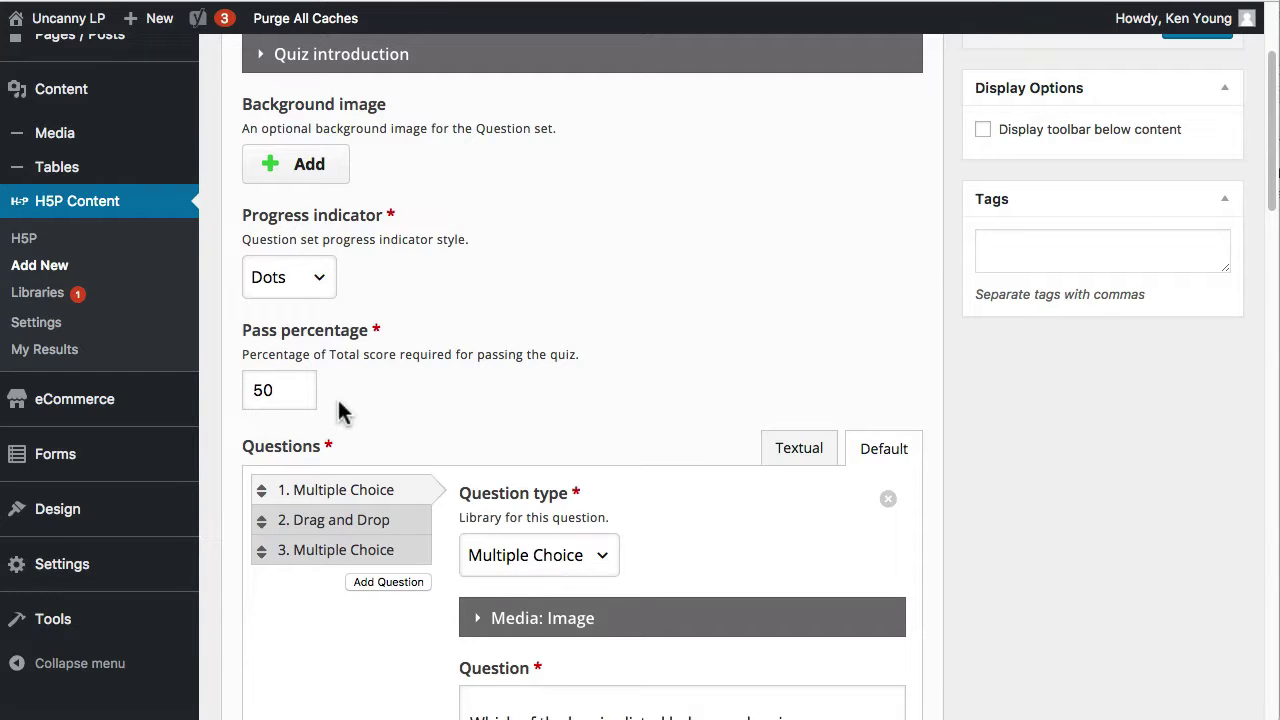
scroll(645, 370, "down", 4)
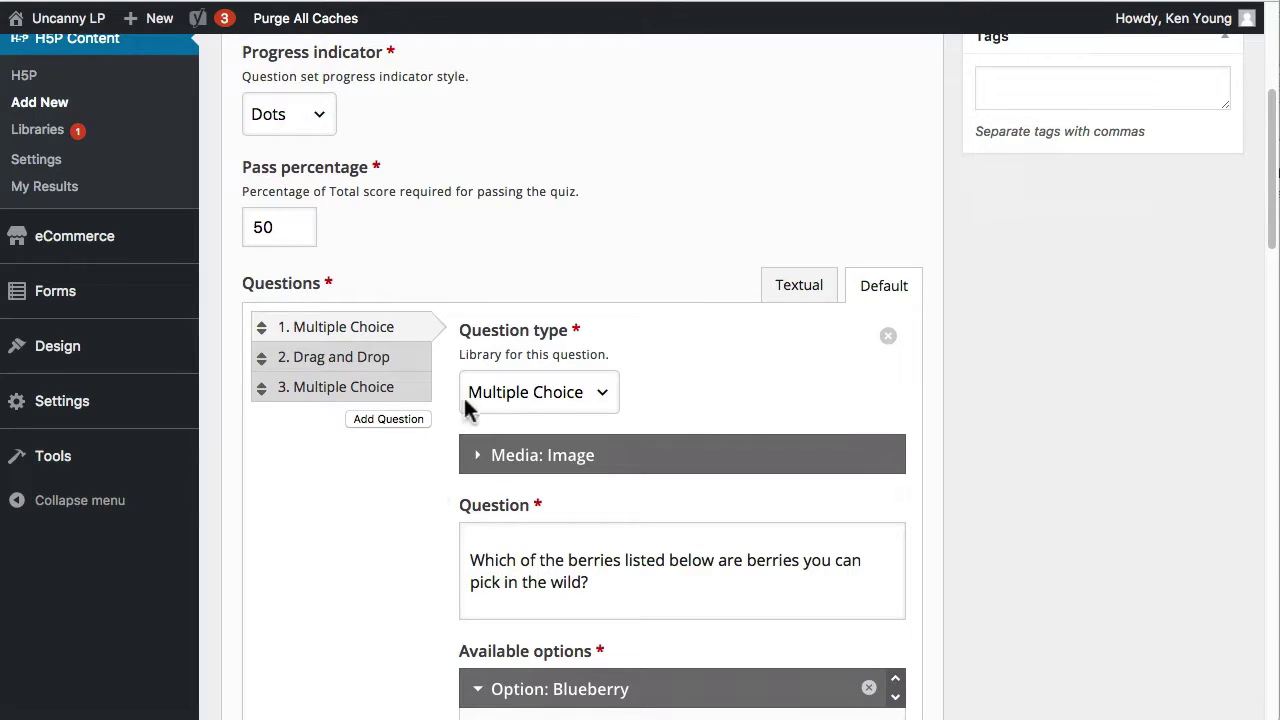
left_click(313, 363)
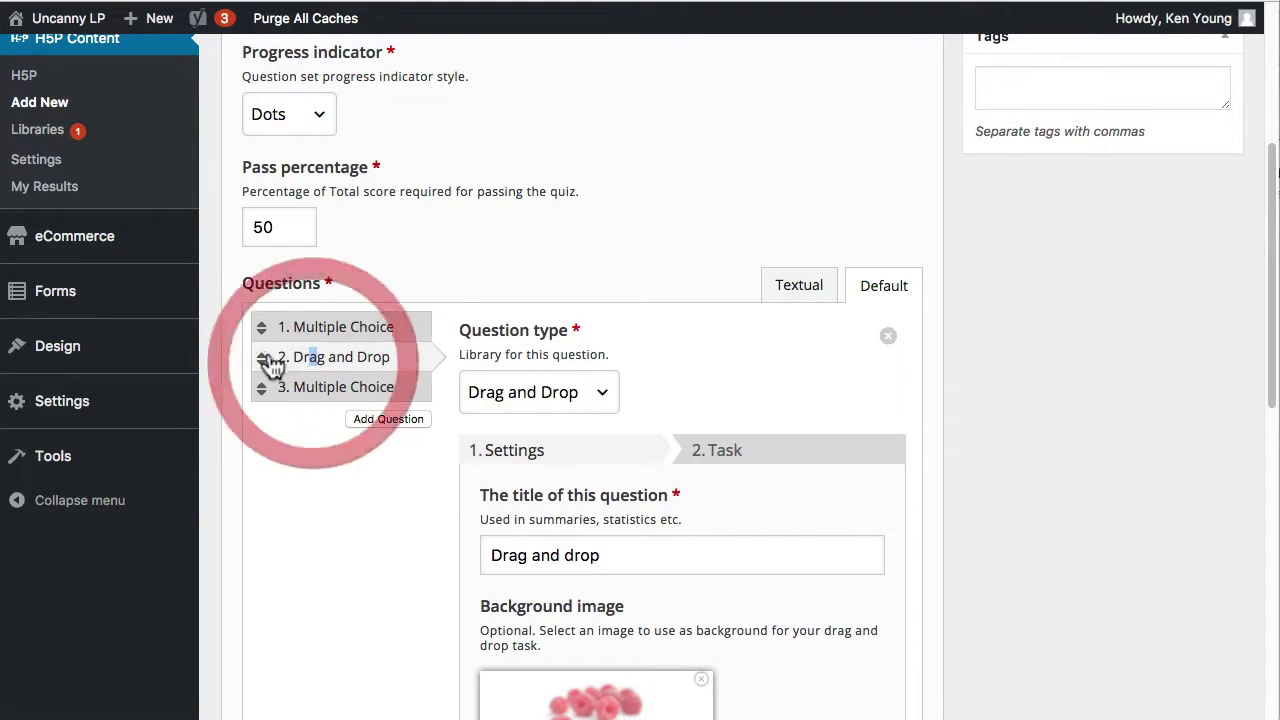
Show the first Multiple Choice question and look over its question types and question text
mouse_move(261, 358)
left_mouse_down()
mouse_move(263, 391)
mouse_move(261, 360)
left_mouse_up()
left_click(460, 274)
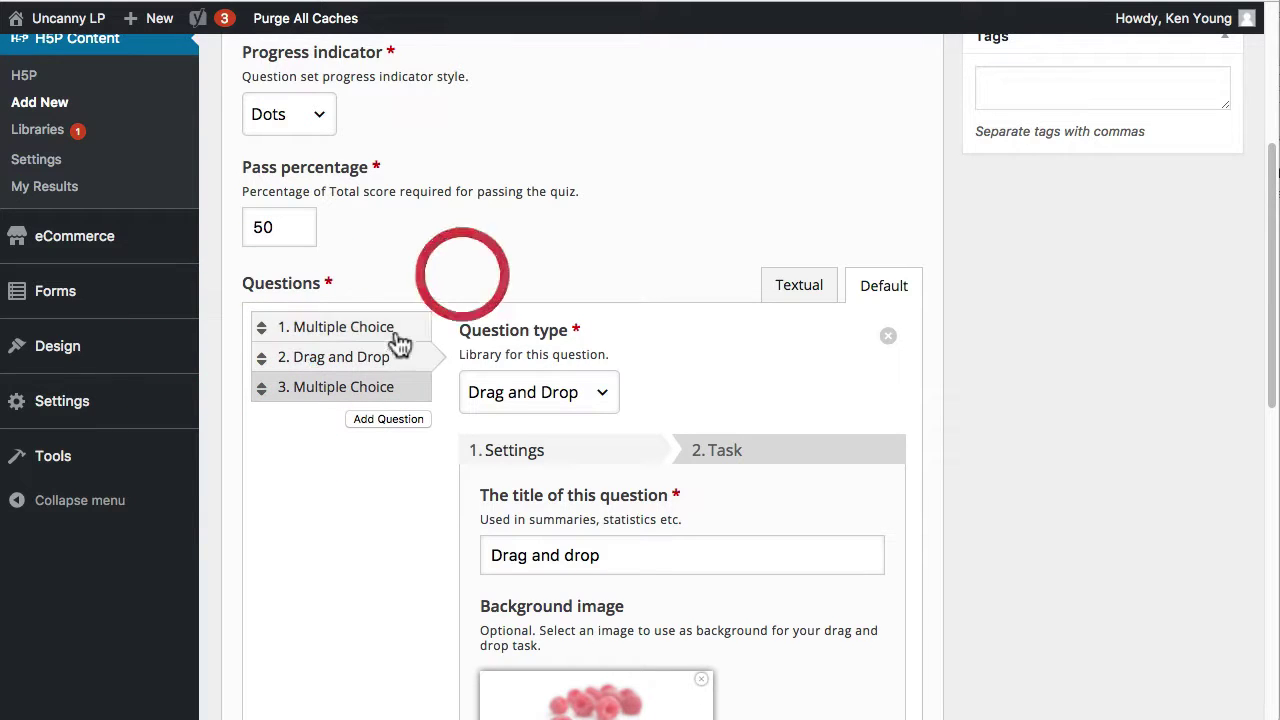
left_click(360, 332)
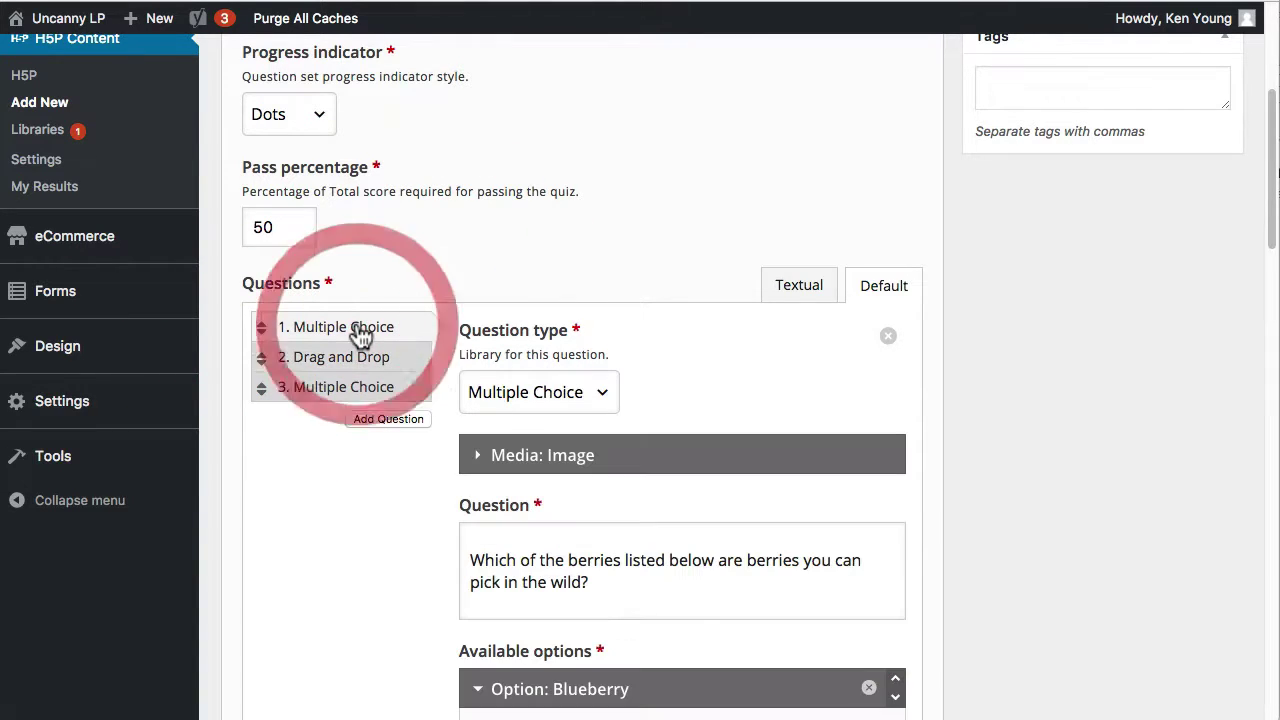
left_click(563, 394)
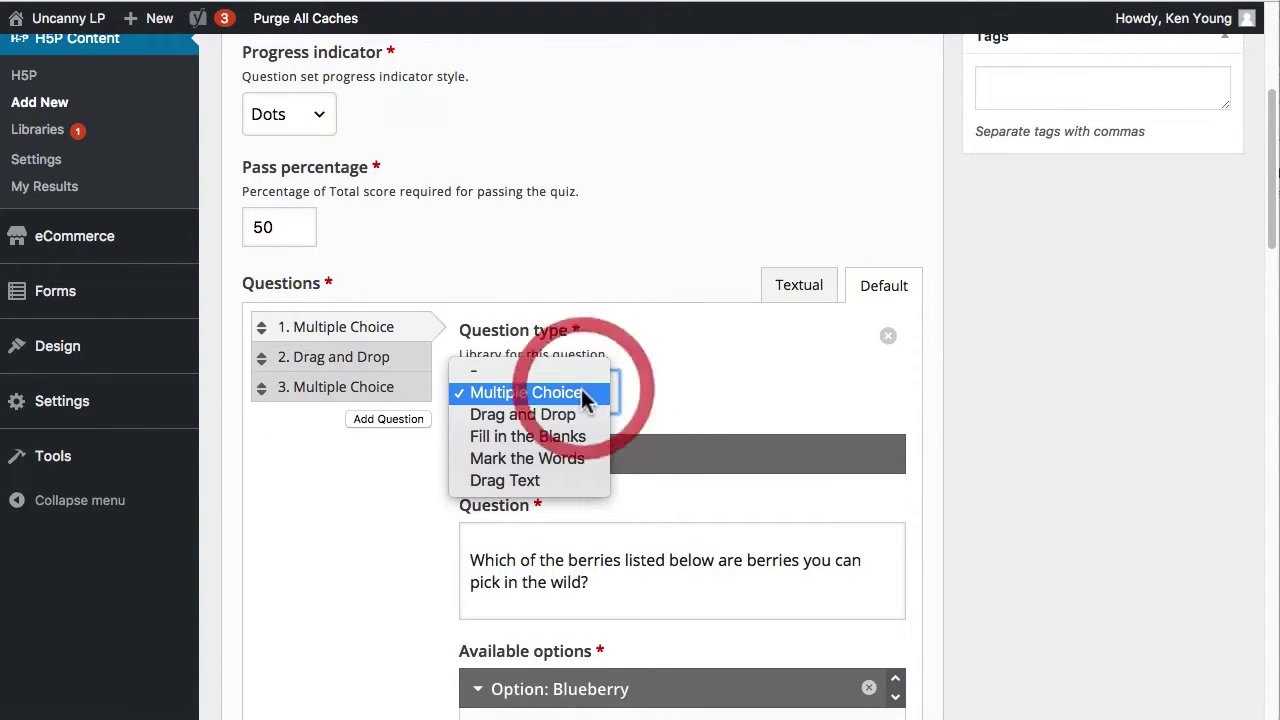
left_click(751, 405)
scroll(733, 385, "down", 3)
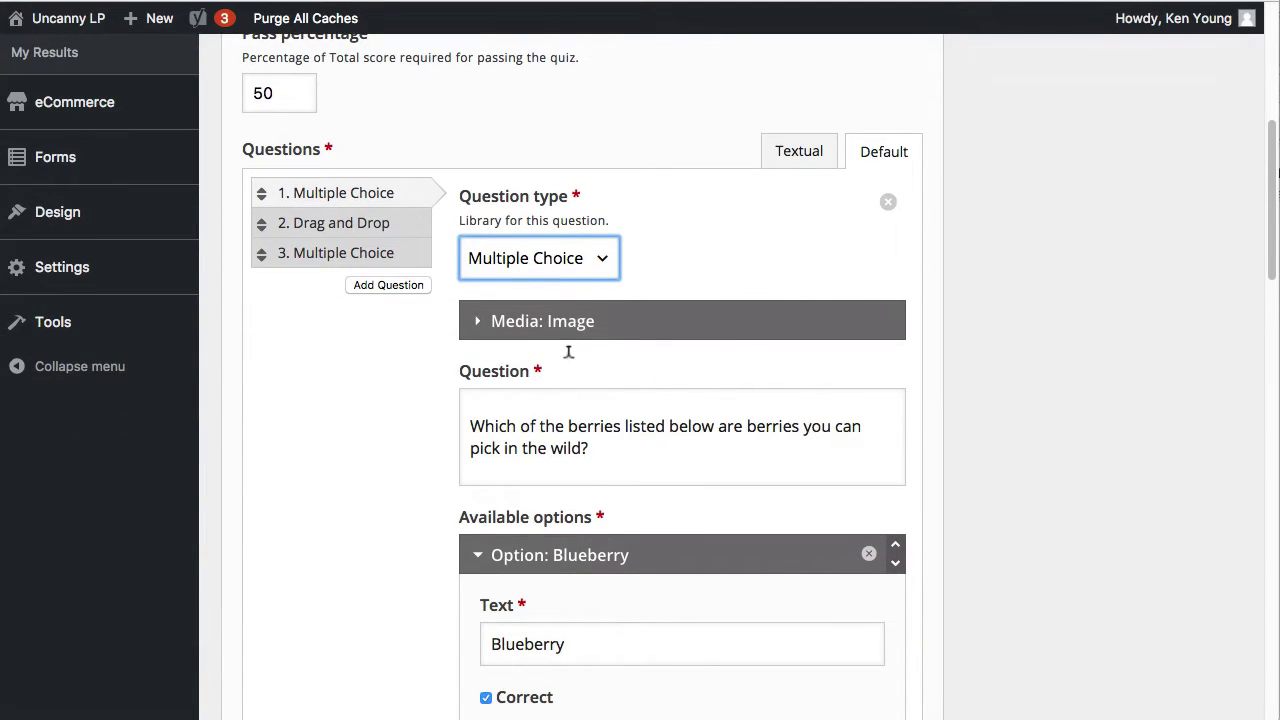
left_click(628, 453)
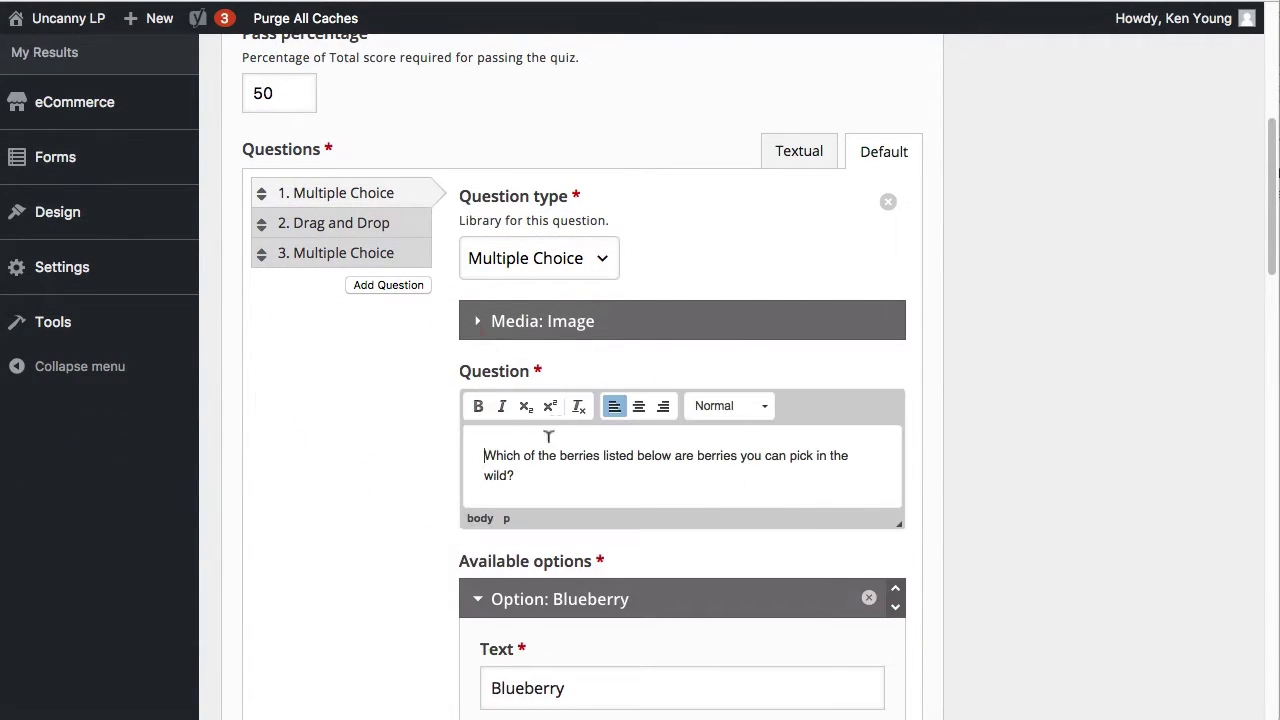
left_click(541, 467)
Check the Blueberry answer text and scroll through the answer options
scroll(410, 480, "down", 5)
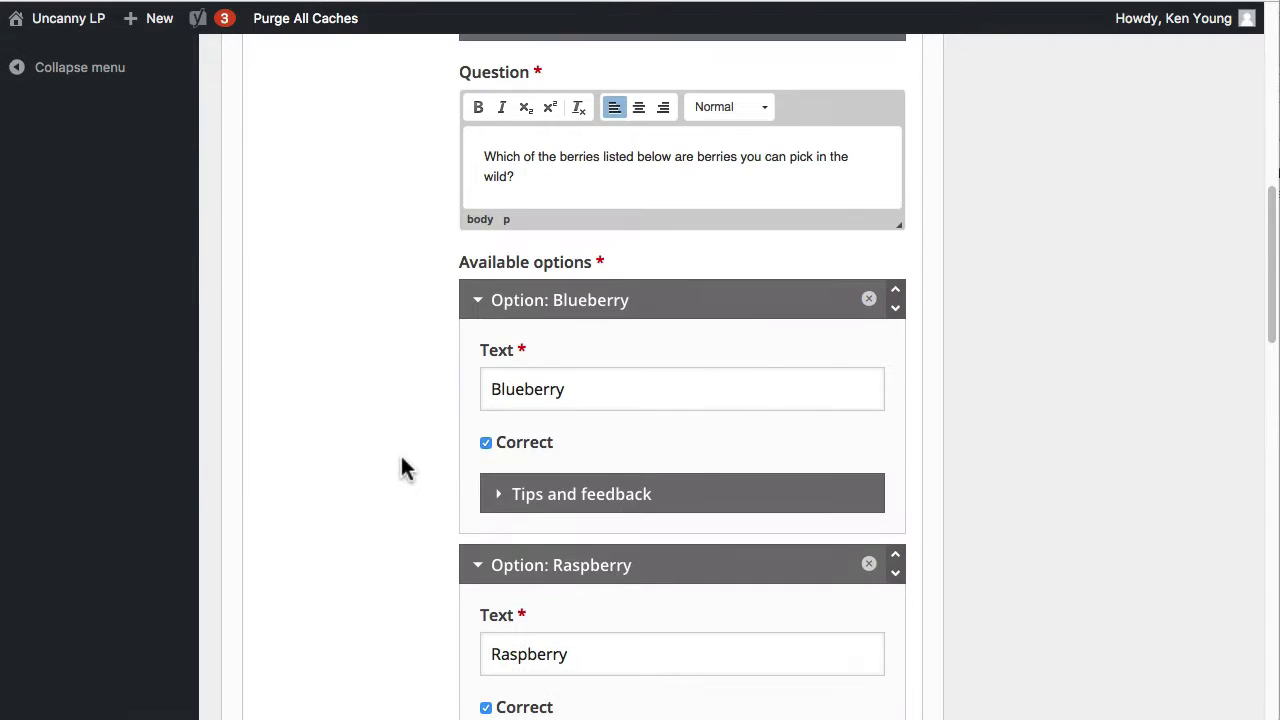
left_click(591, 383)
left_click(309, 443)
scroll(440, 540, "down", 8)
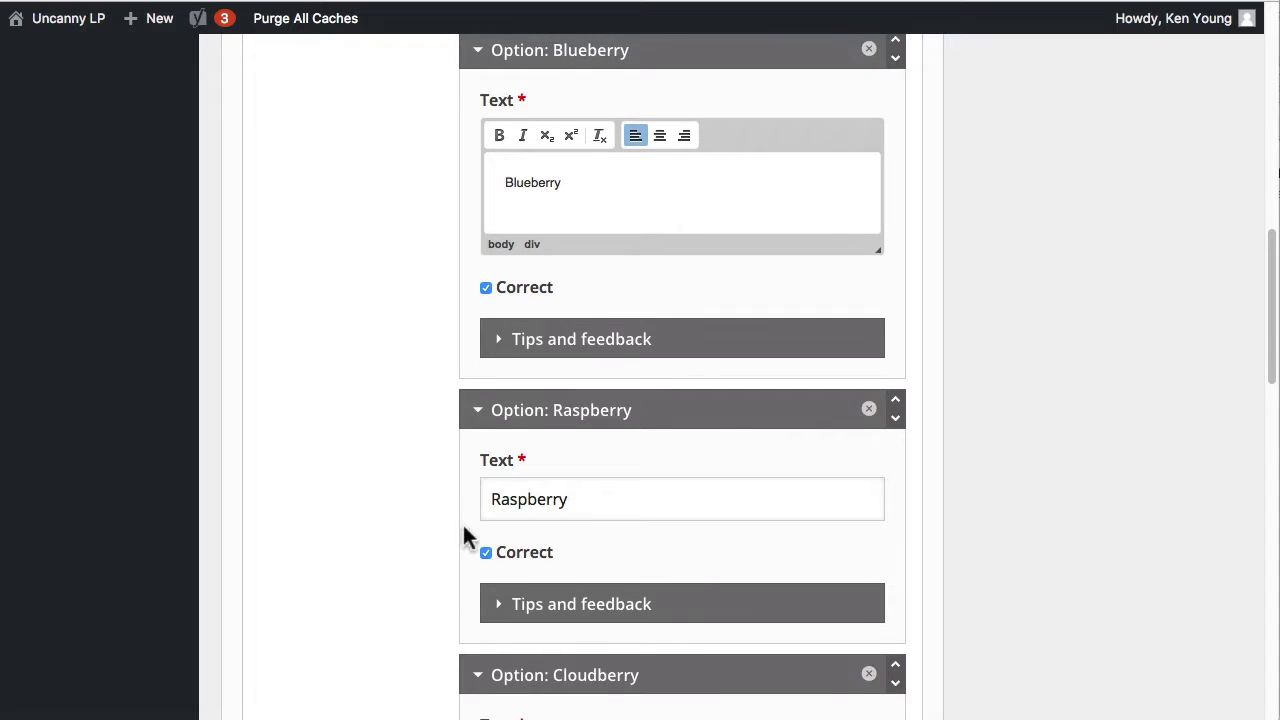
scroll(447, 565, "down", 6)
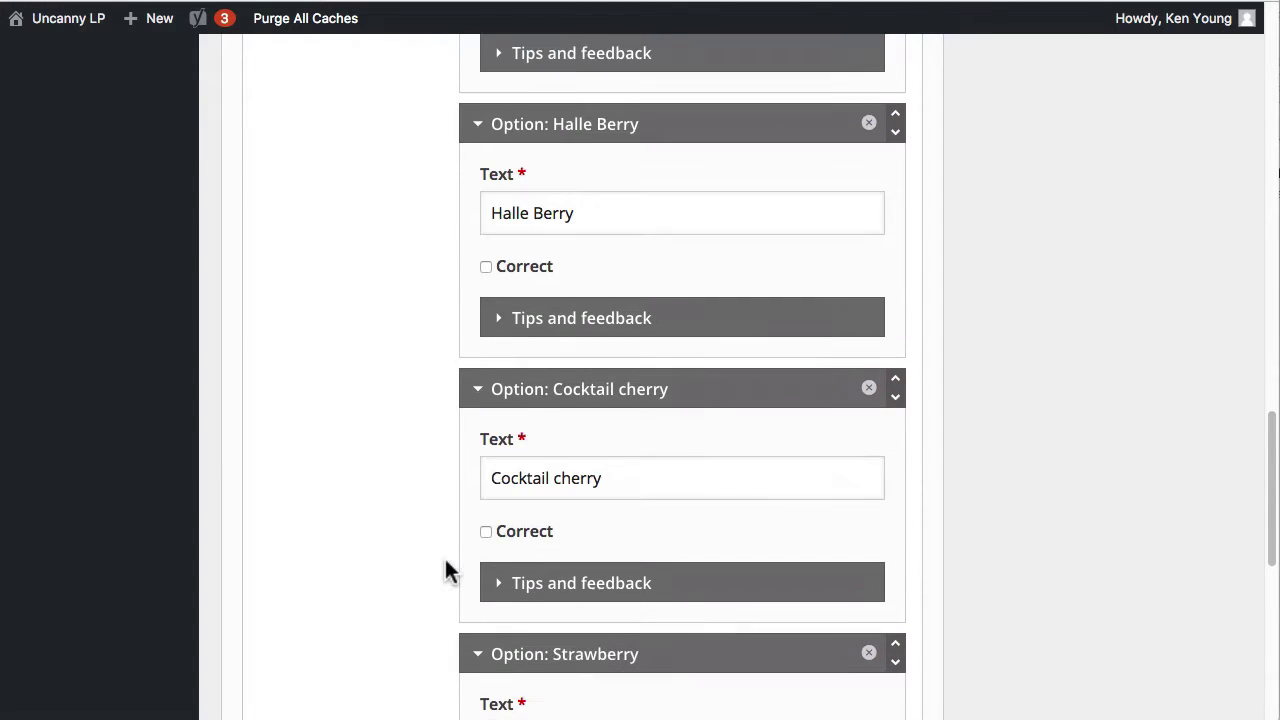
scroll(500, 586, "down", 4)
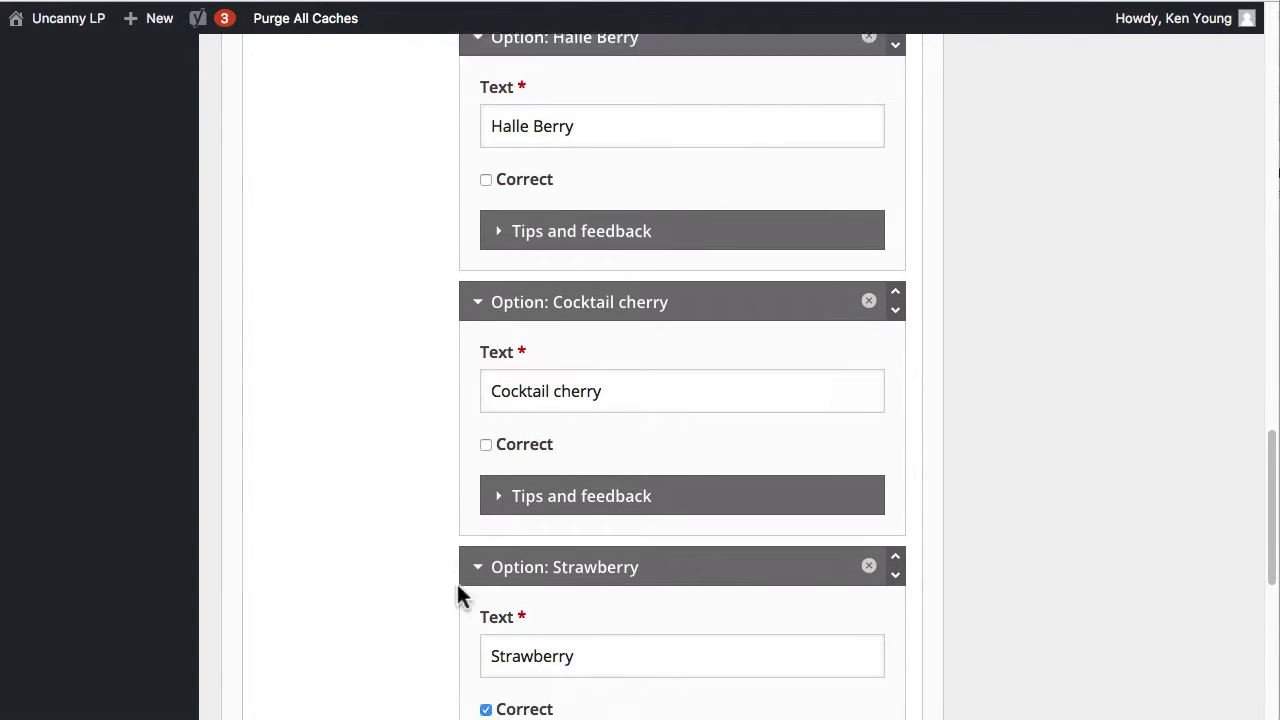
scroll(430, 570, "down", 3)
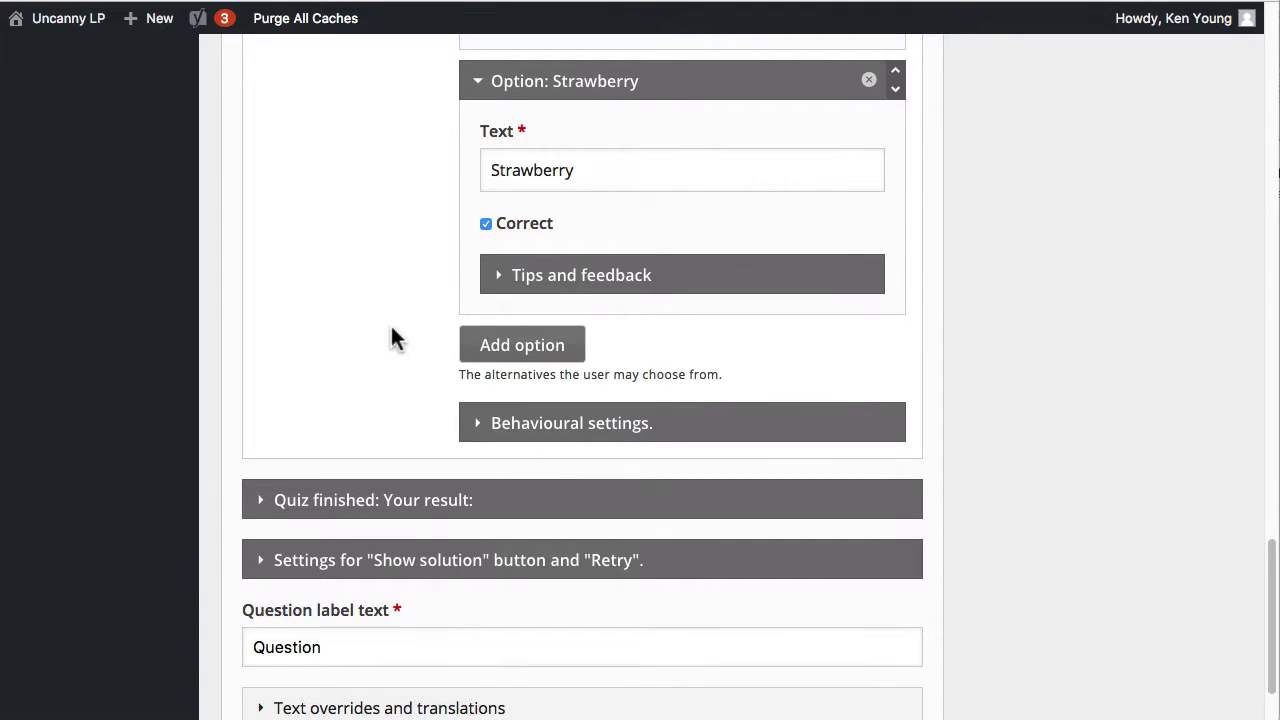
Toggle Strawberry's tips and feedback, then expand and review the behavioural settings
left_click(500, 281)
left_click(502, 284)
left_click(479, 426)
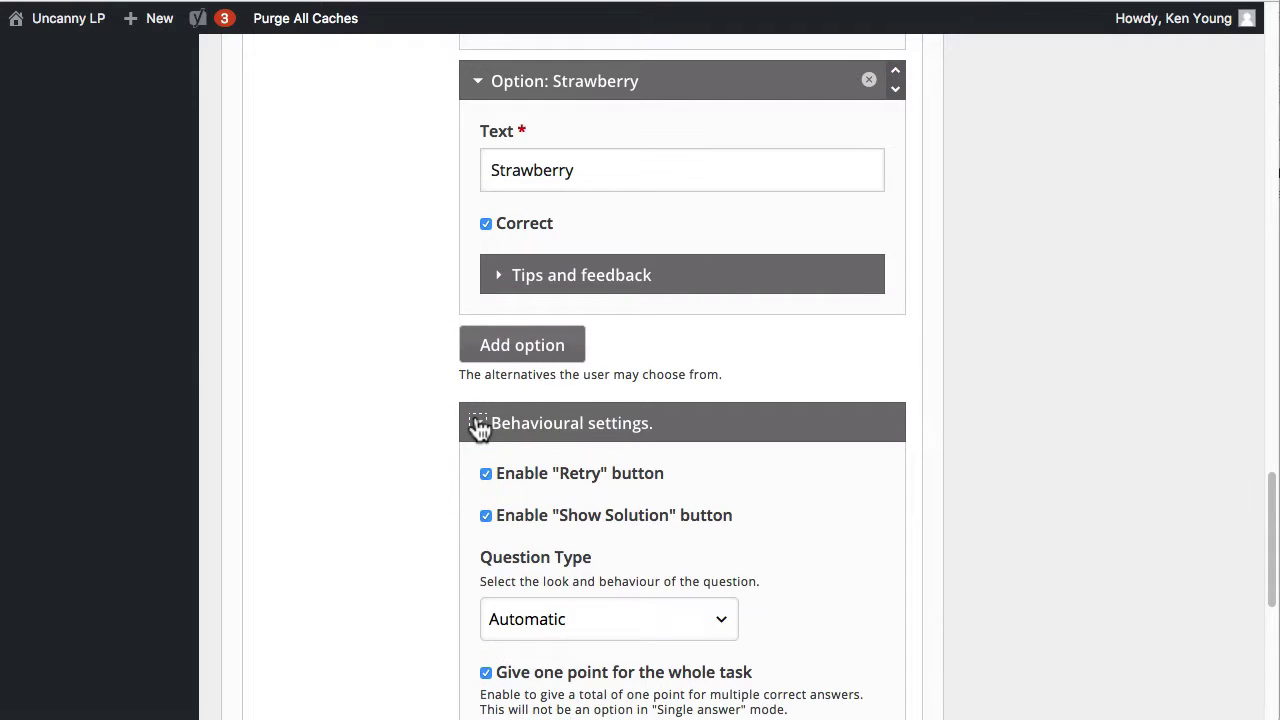
scroll(470, 415, "down", 3)
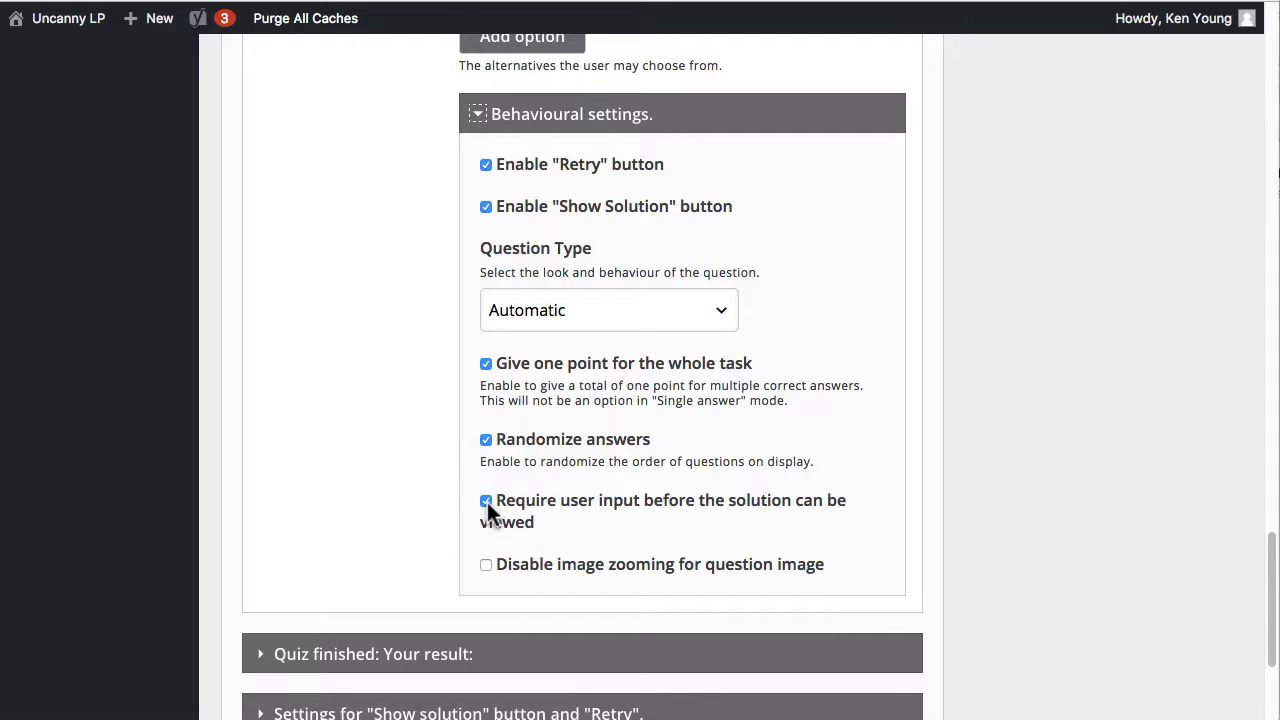
scroll(381, 495, "up", 15)
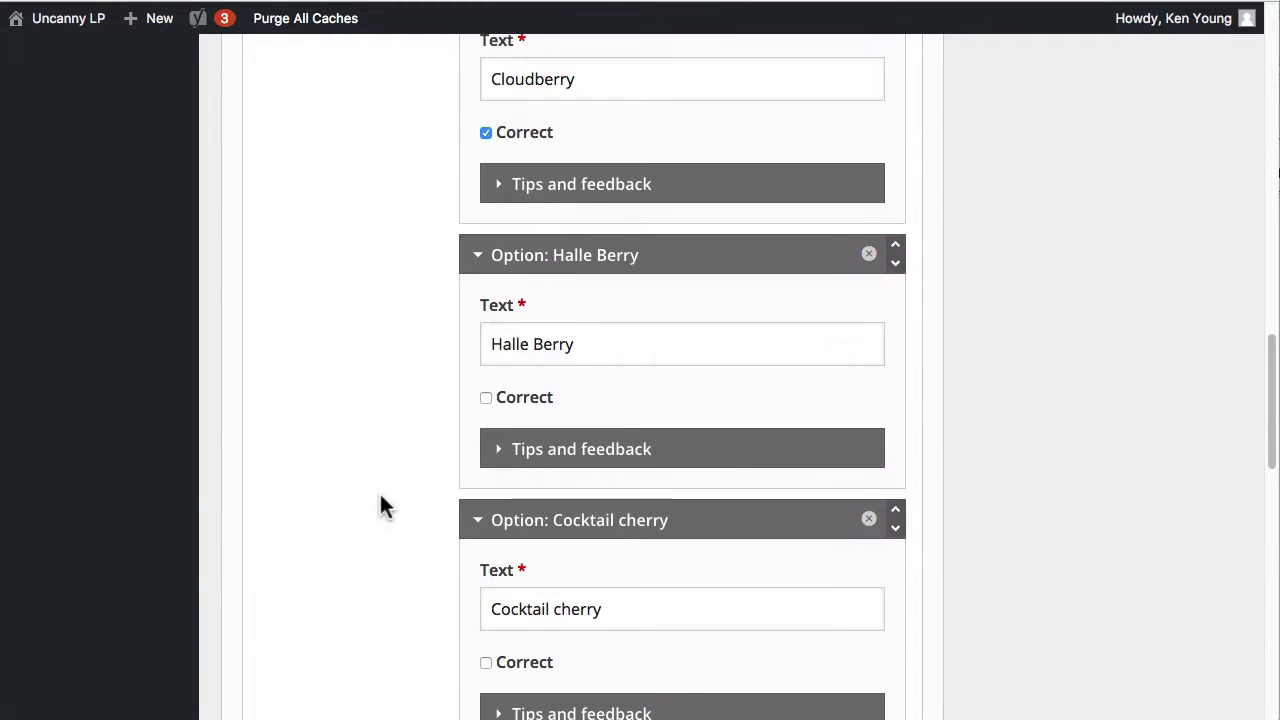
scroll(381, 495, "up", 10)
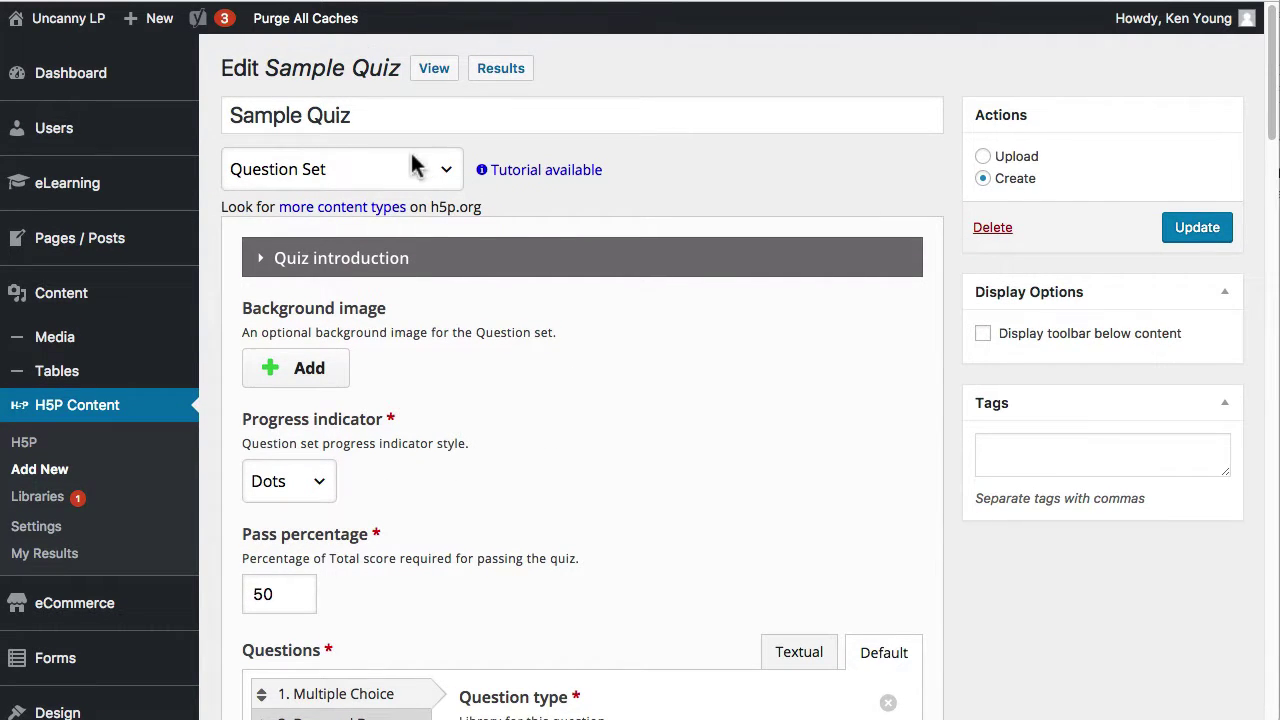
Open Sample Interactive Video from the H5P content list and go to its Add interactions step
left_click(28, 446)
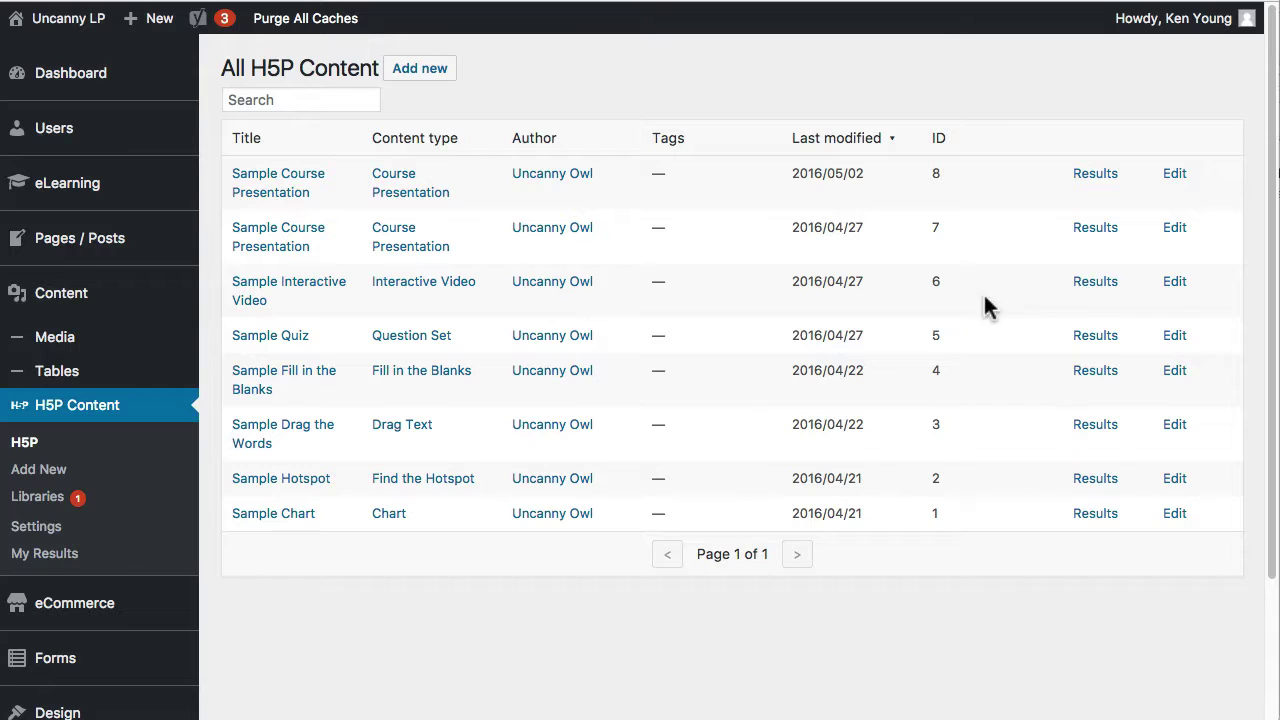
left_click(1172, 286)
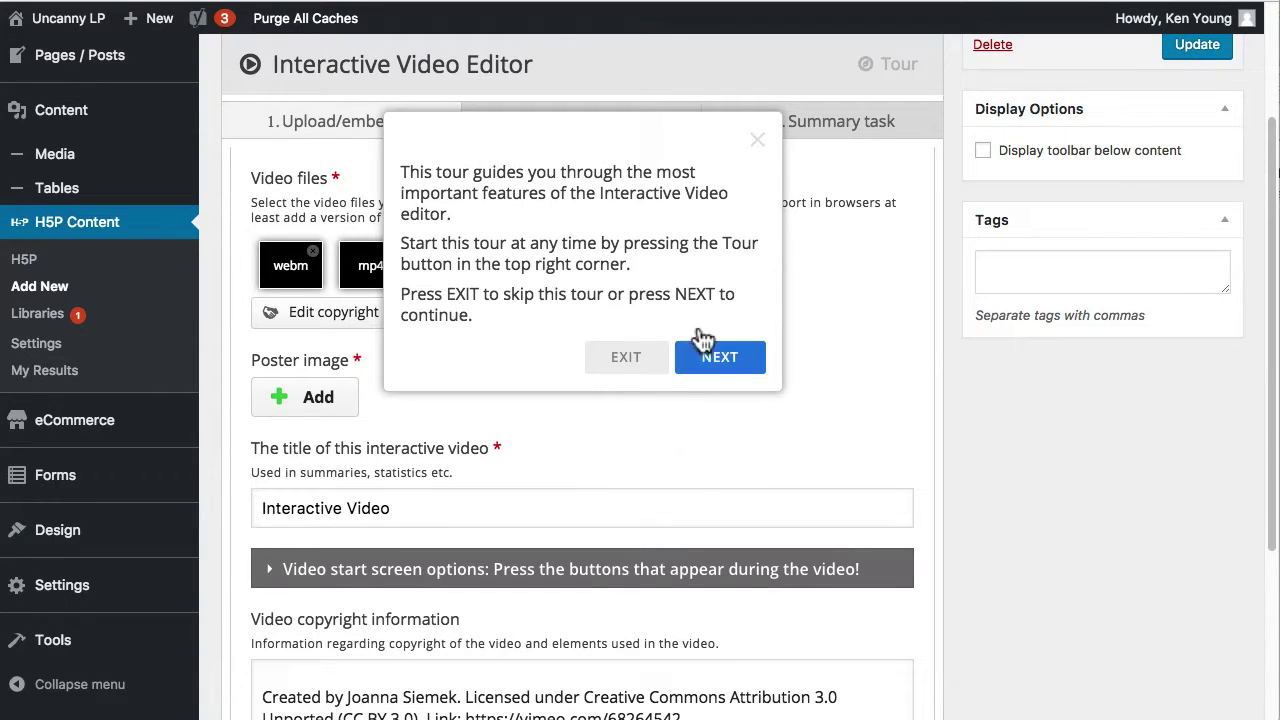
left_click(758, 141)
scroll(705, 410, "down", 2)
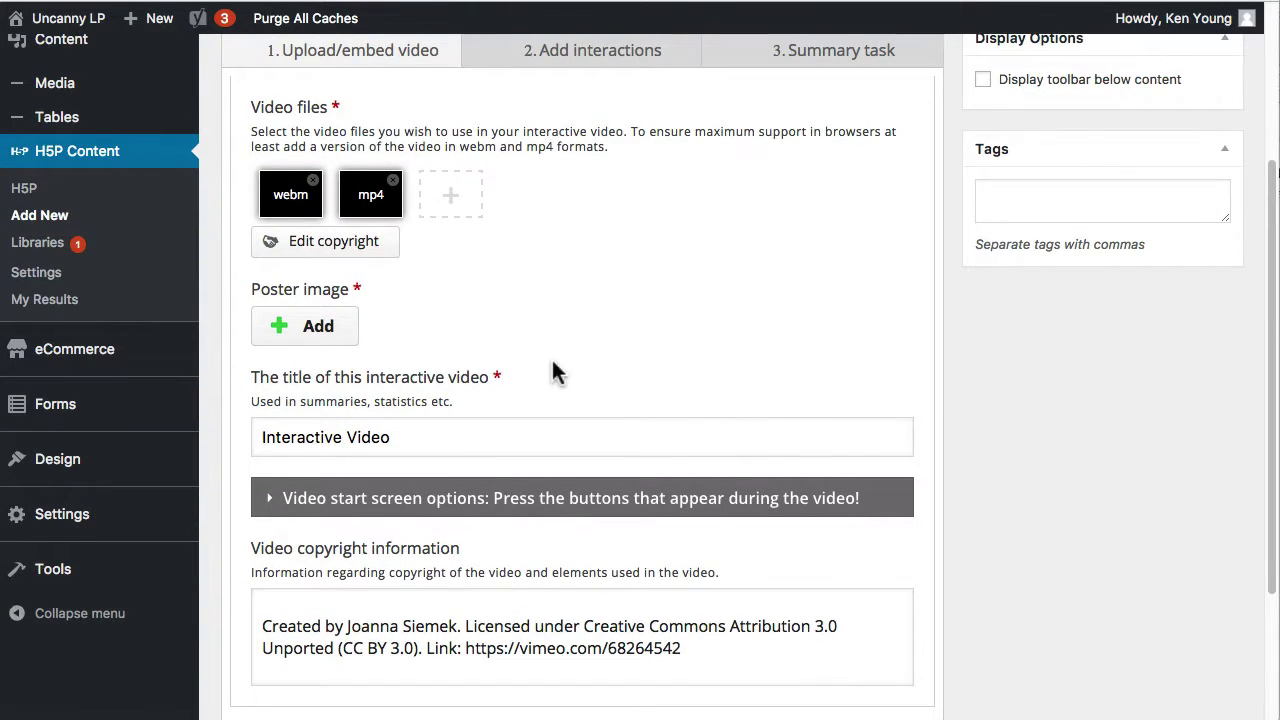
scroll(555, 370, "up", 5)
left_click(609, 274)
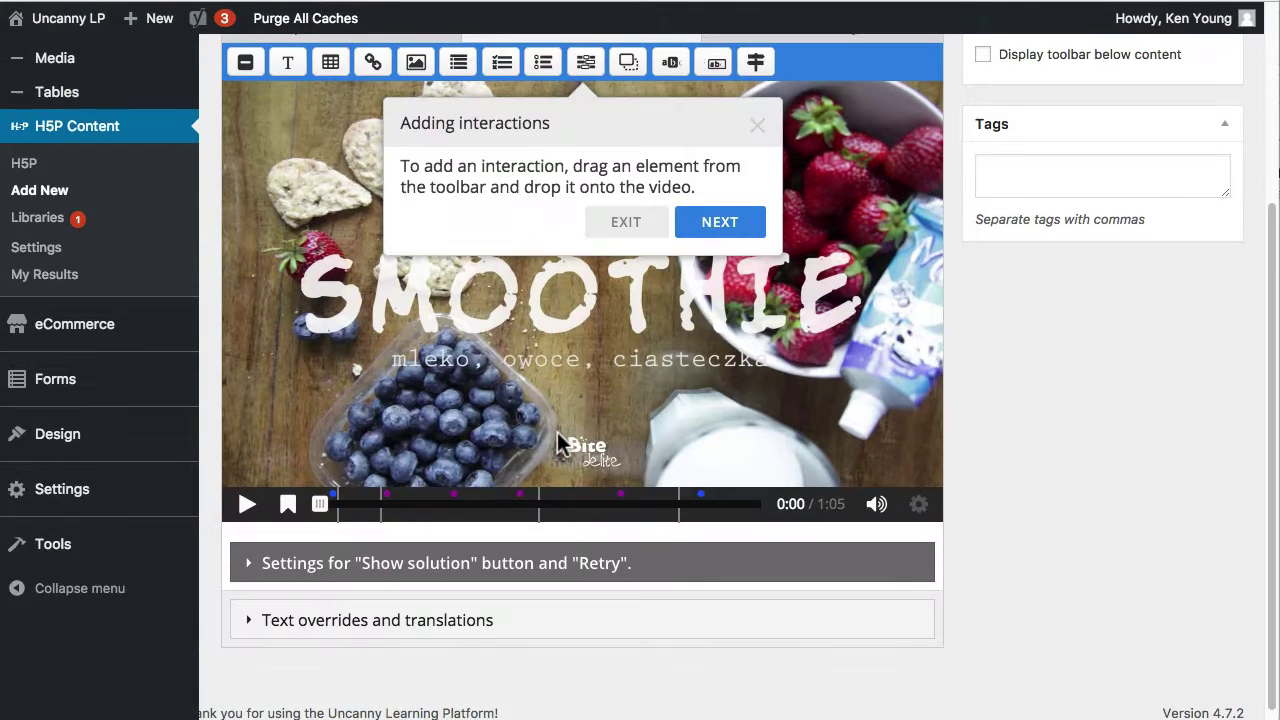
Step through the editor tour's tips on interactions, bookmarks, preview and saving, then close it
scroll(557, 432, "up", 2)
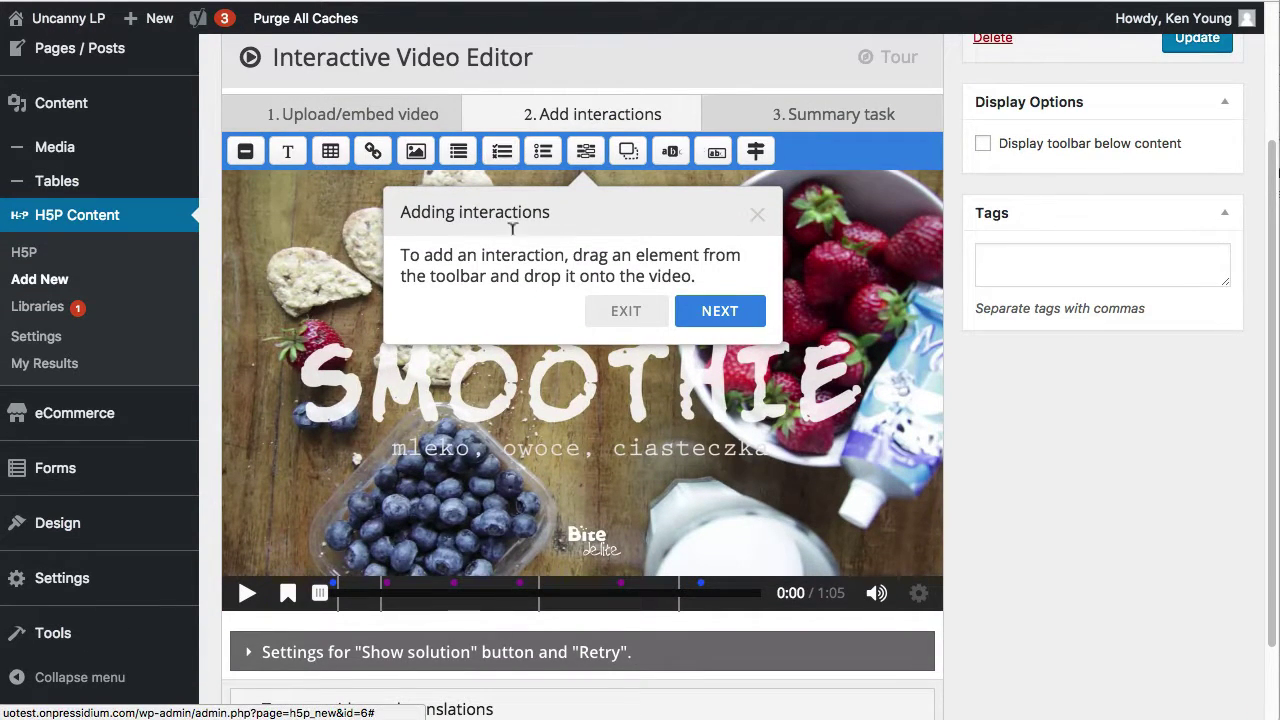
scroll(524, 311, "up", 2)
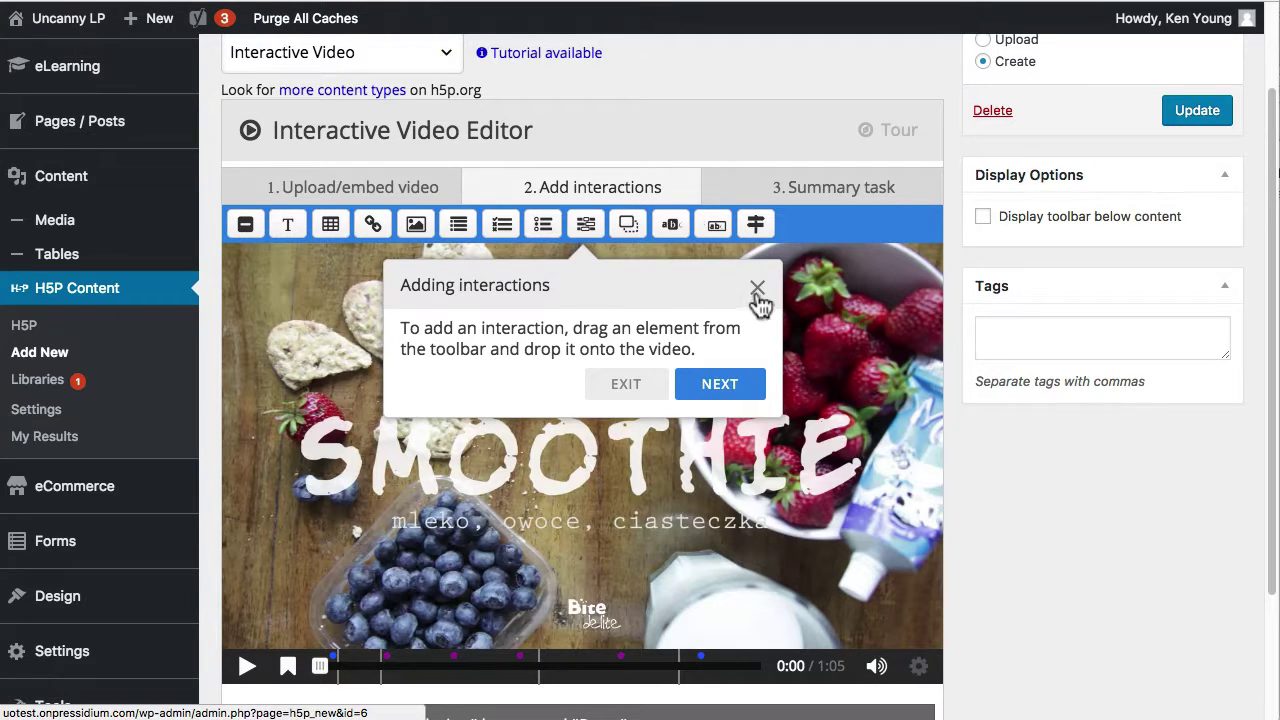
left_click(749, 382)
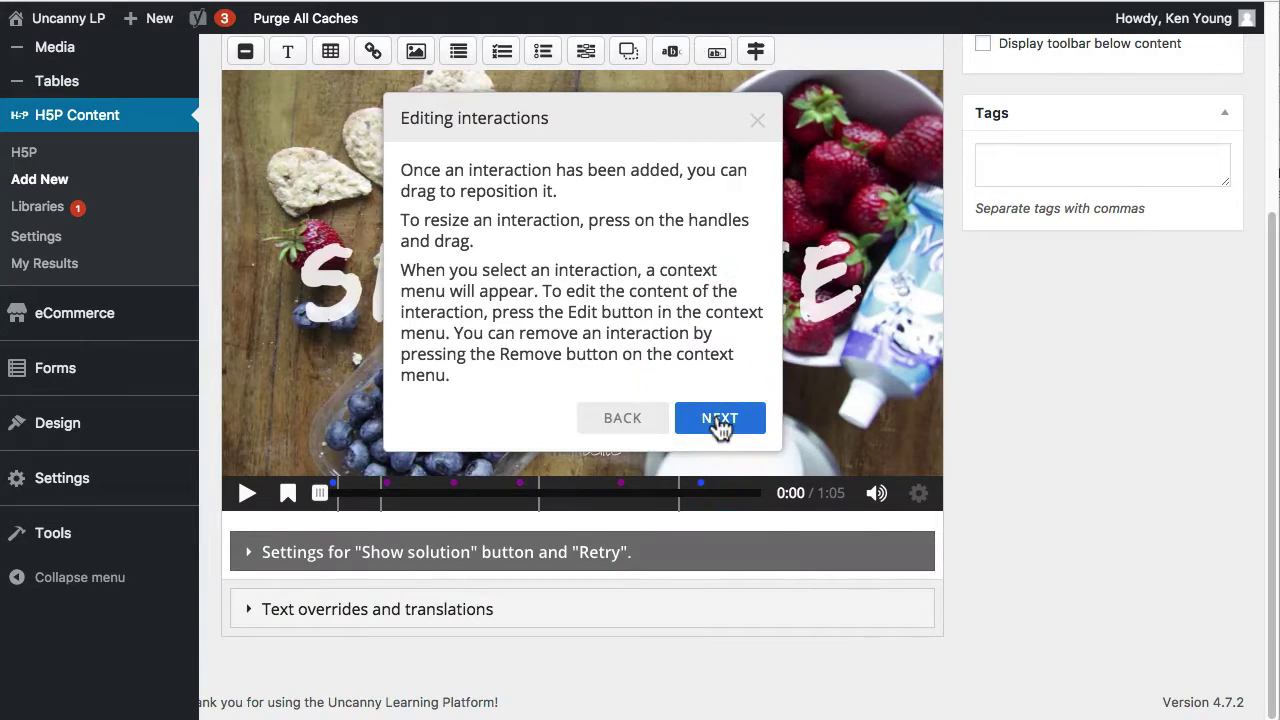
left_click(718, 420)
left_click(648, 552)
left_click(616, 540)
left_click(618, 542)
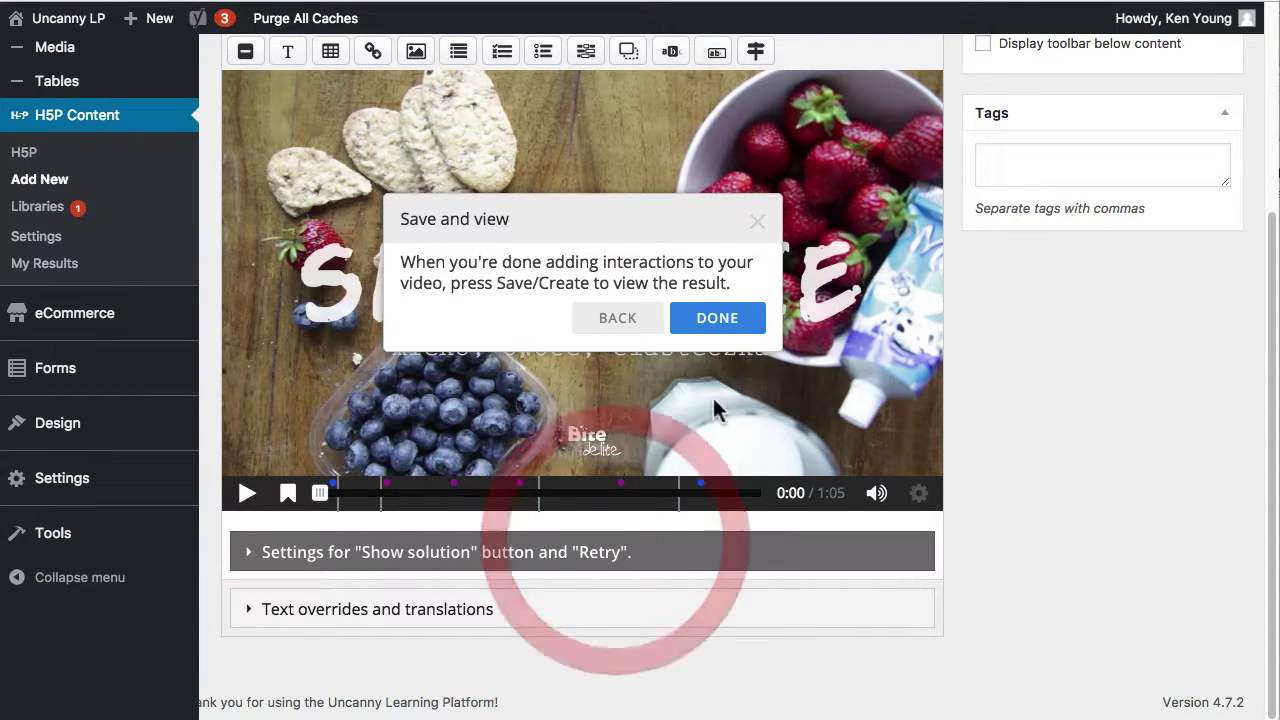
left_click(760, 219)
scroll(670, 360, "up", 3)
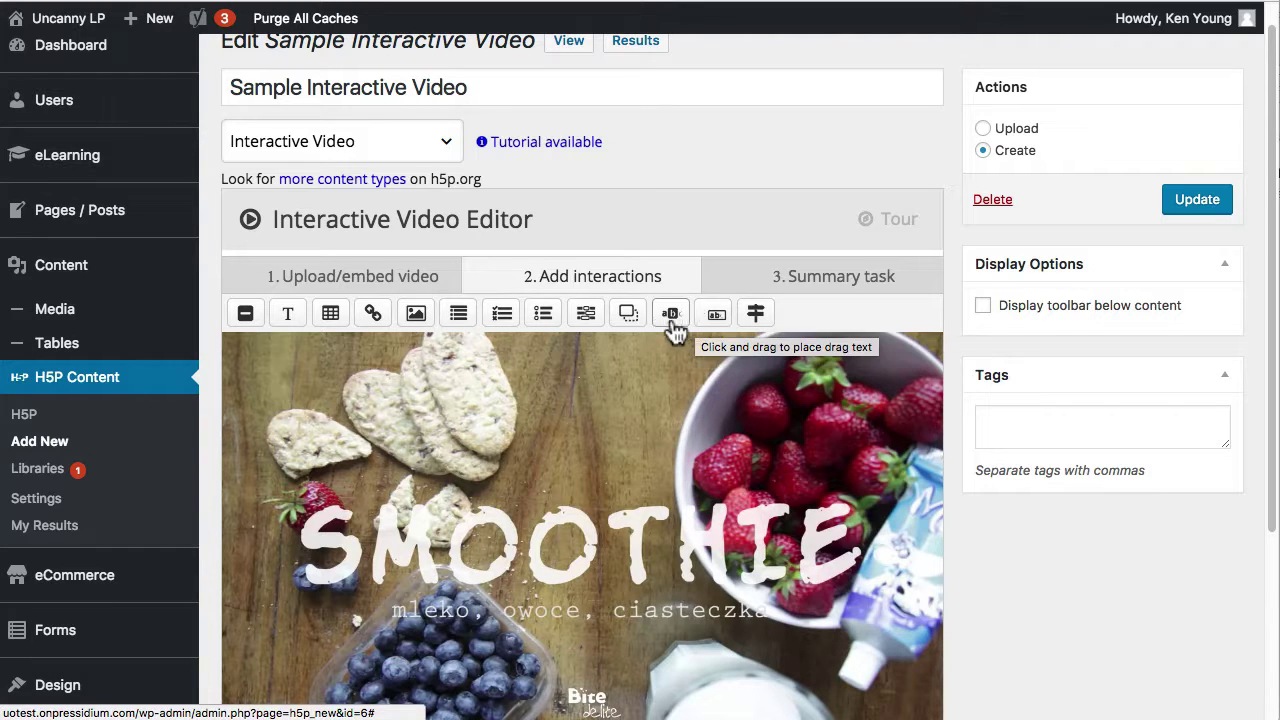
Place a trial Go To Question interaction on the video, then remove it
left_click(755, 313)
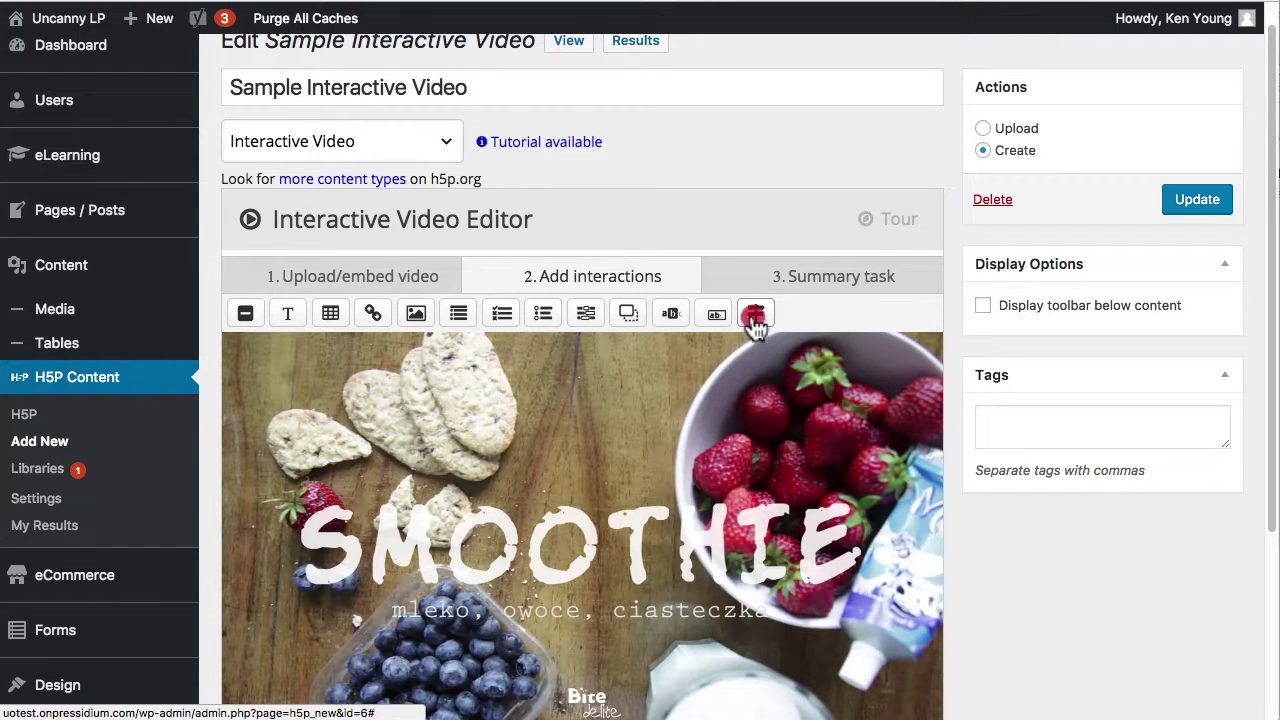
left_click_drag(752, 318, 543, 443)
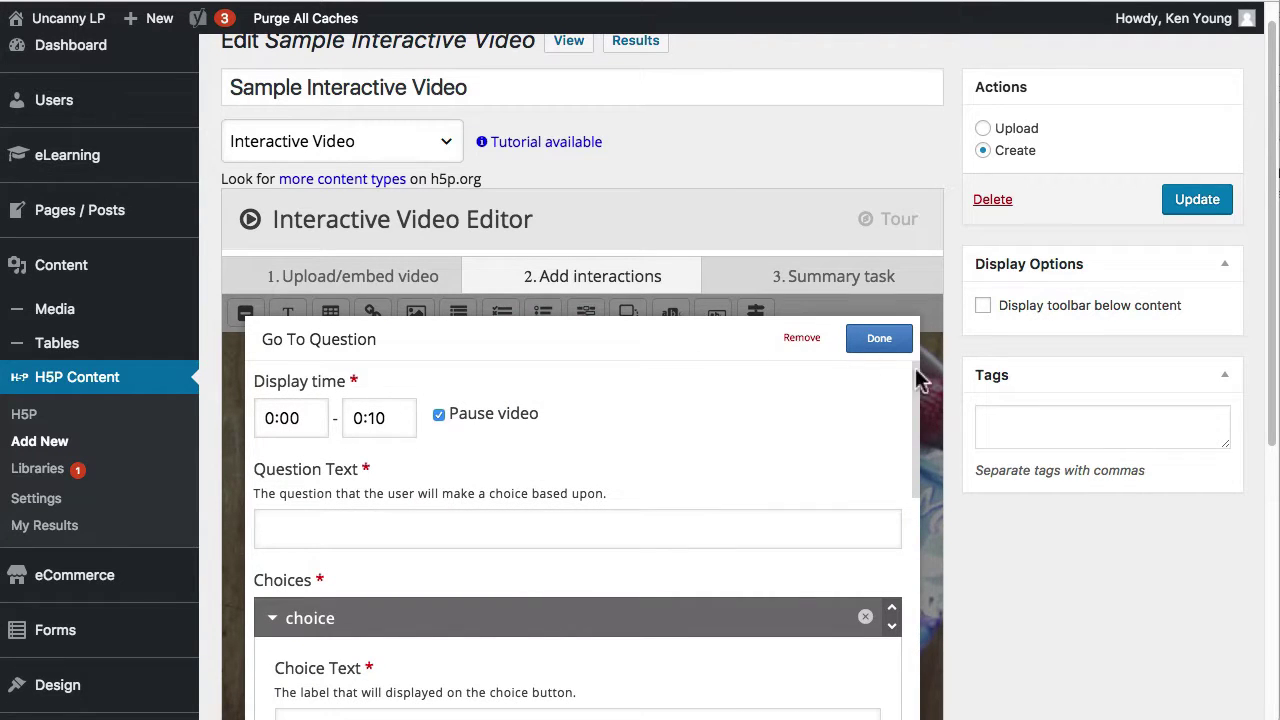
left_click(866, 343)
left_click(802, 340)
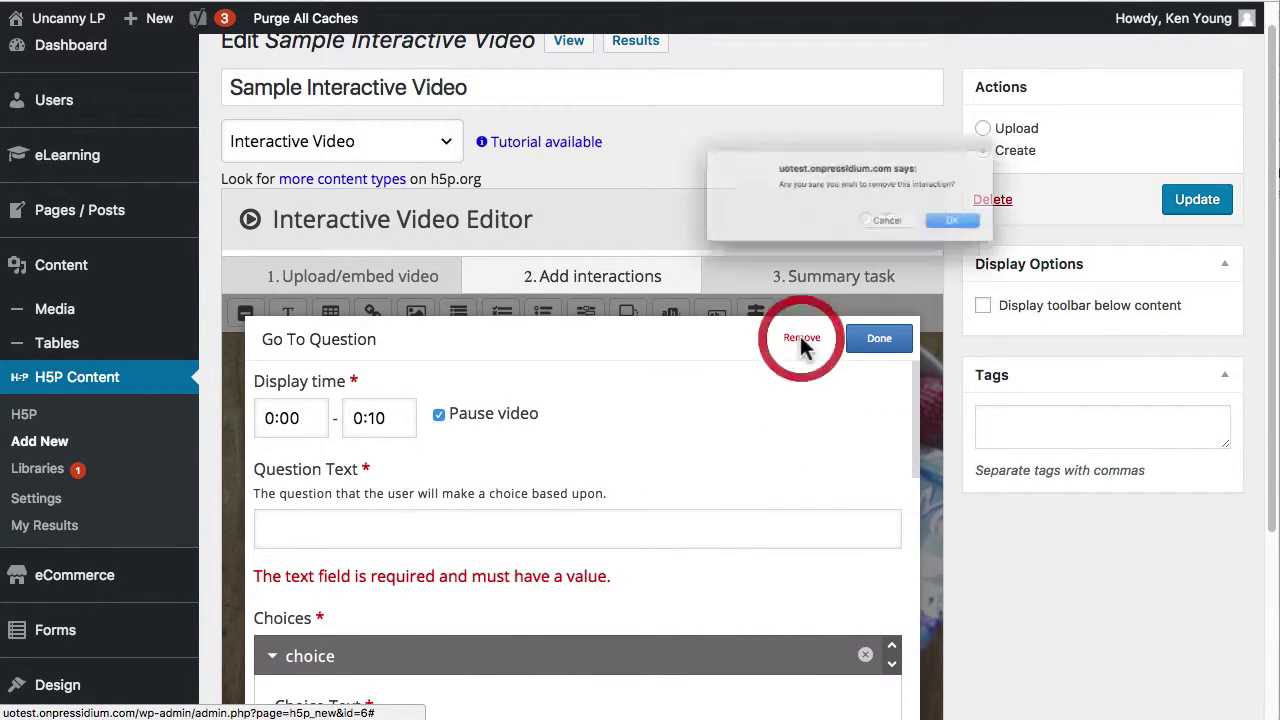
left_click(1012, 233)
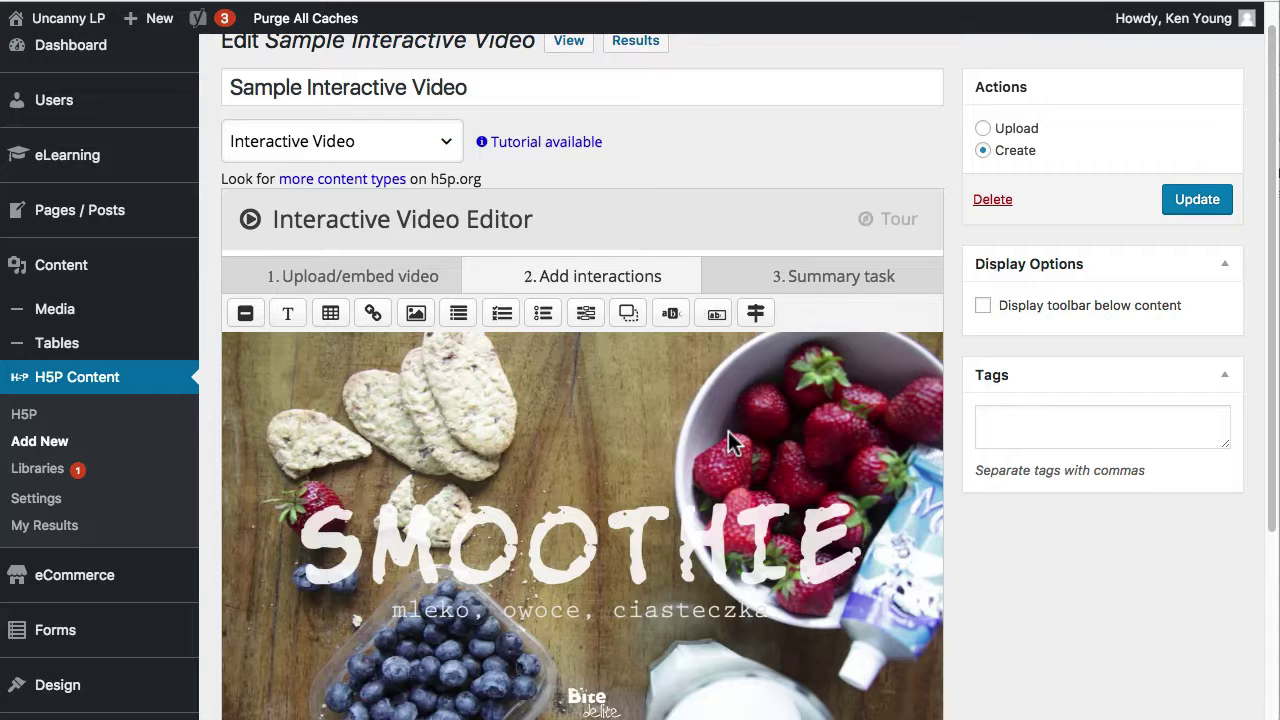
Start a new item from H5P Content > Add New
scroll(697, 392, "up", 1)
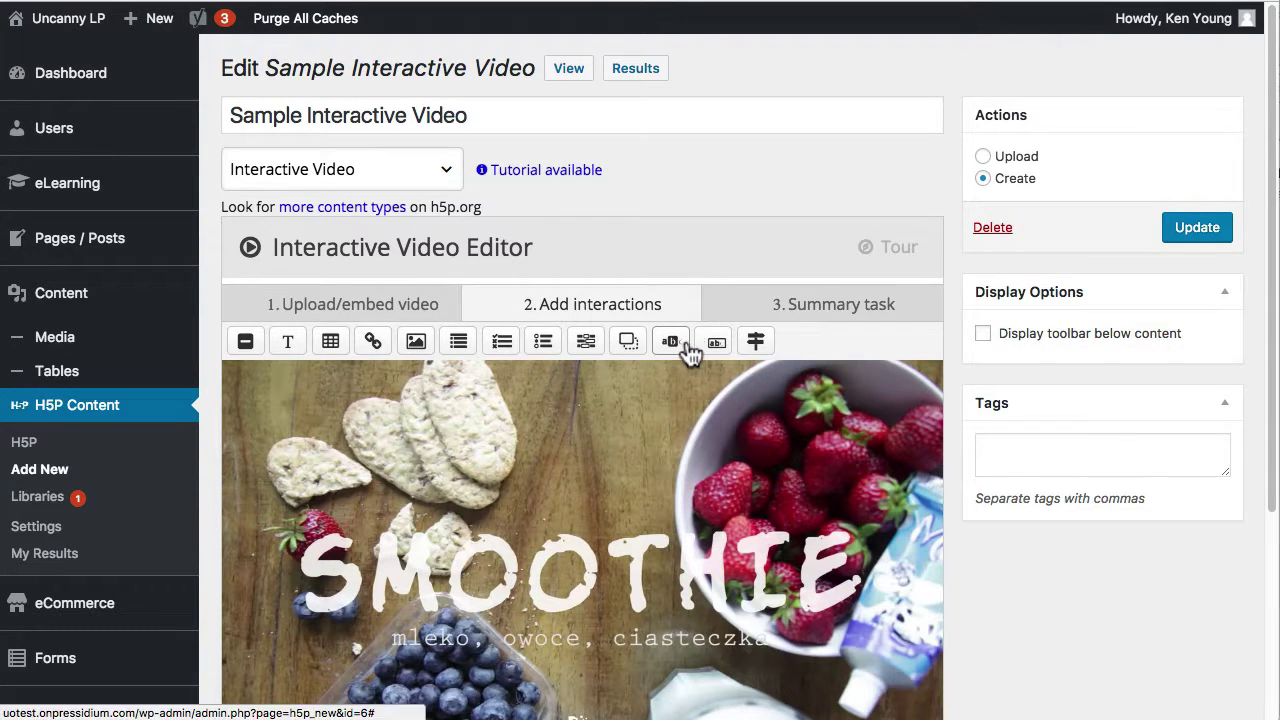
scroll(590, 432, "down", 2)
scroll(595, 315, "down", 3)
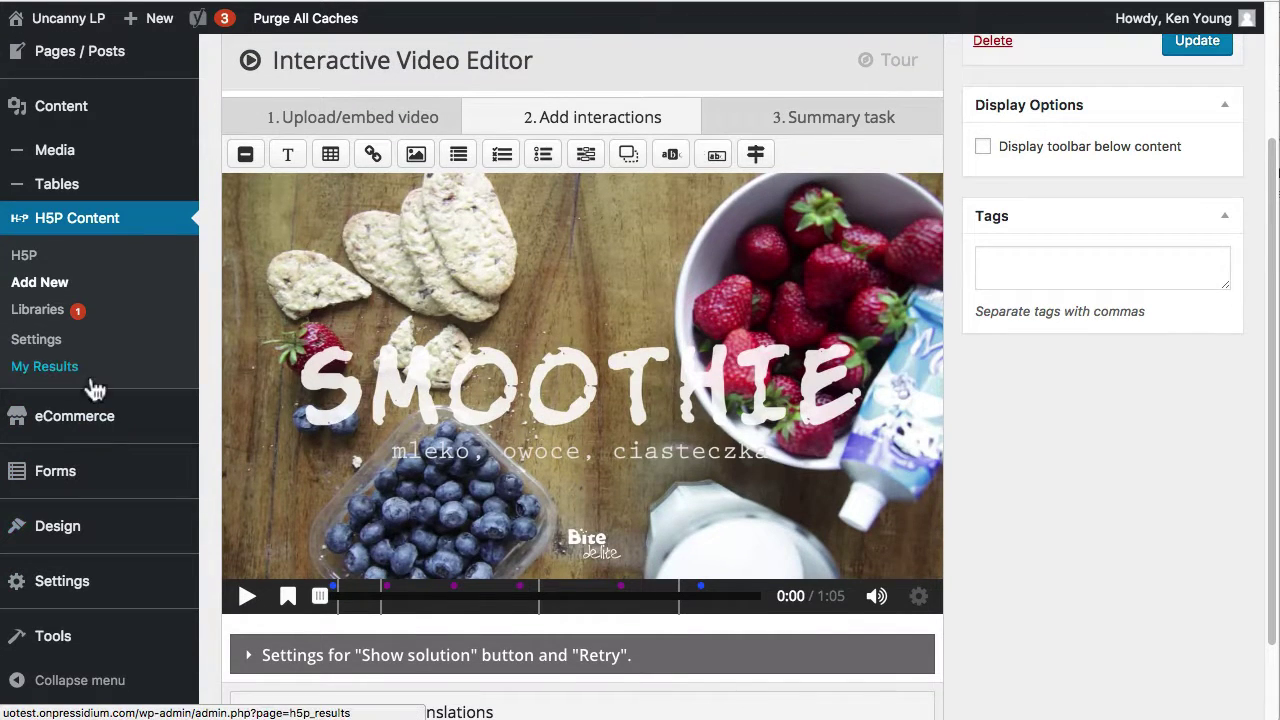
left_click(40, 282)
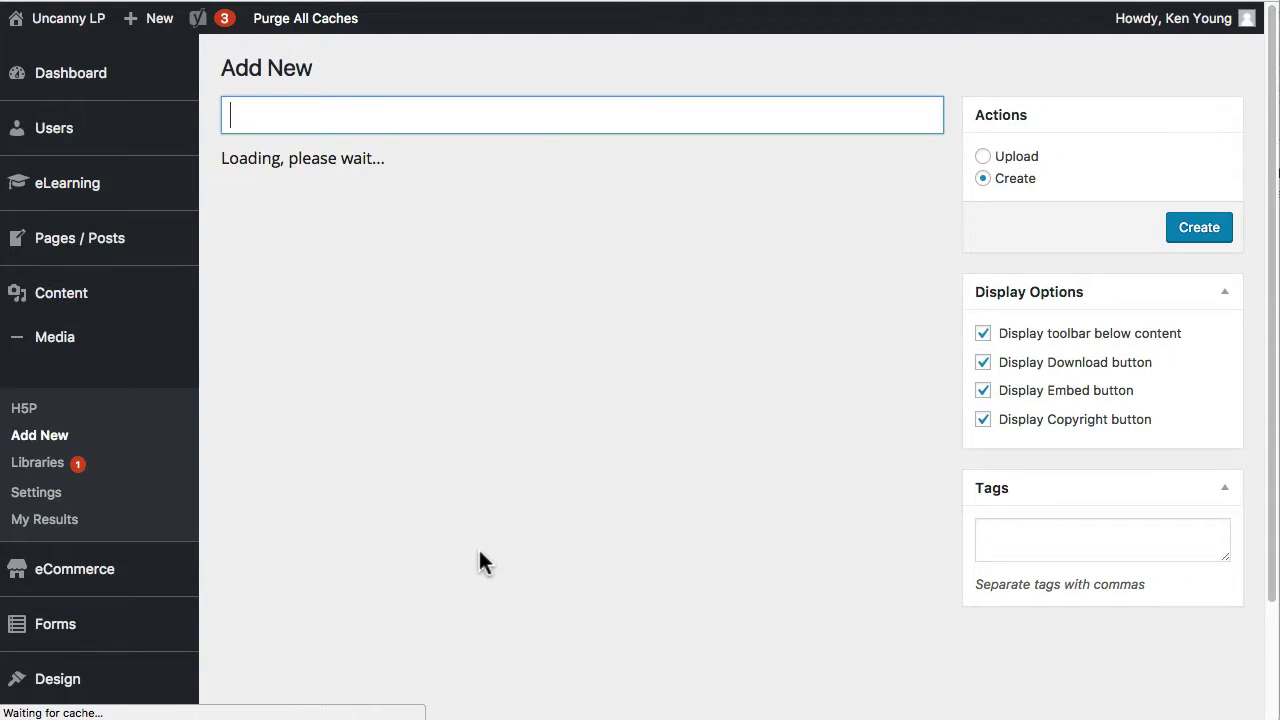
Title the new content 'Simple Quiz', set it to Question Set, and make question 1 Multiple Choice
left_click(405, 103)
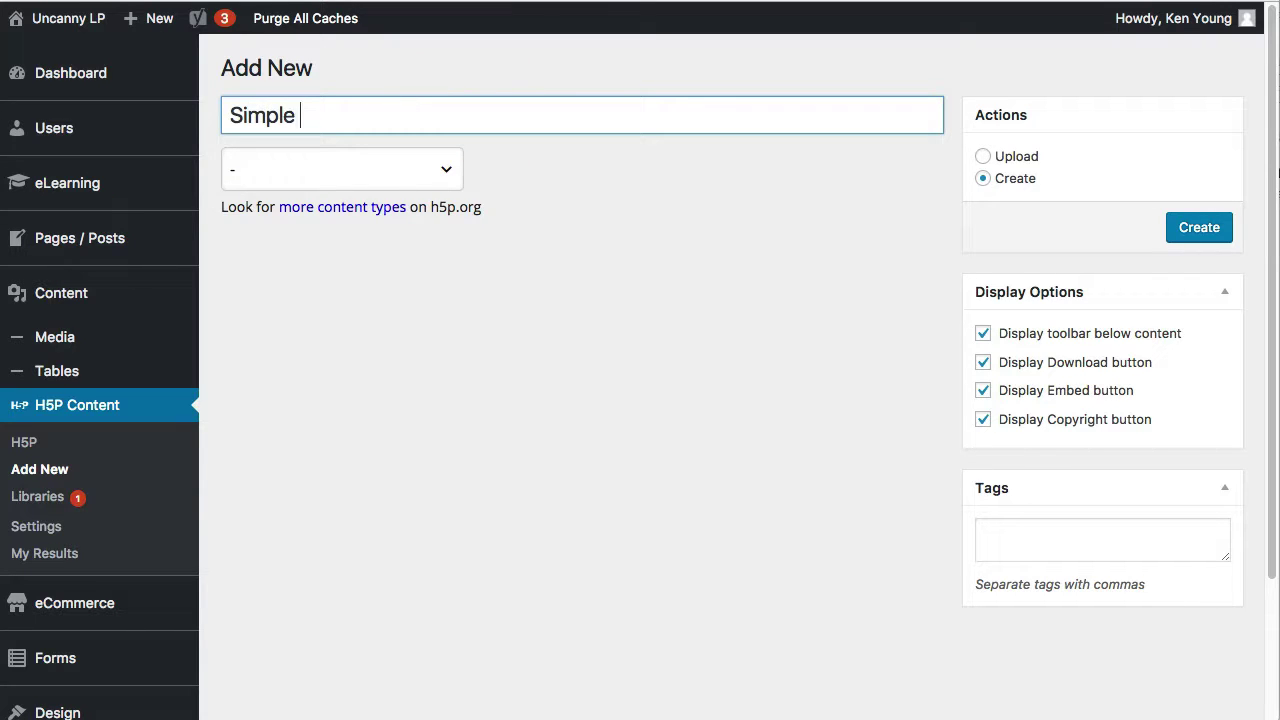
left_click(445, 169)
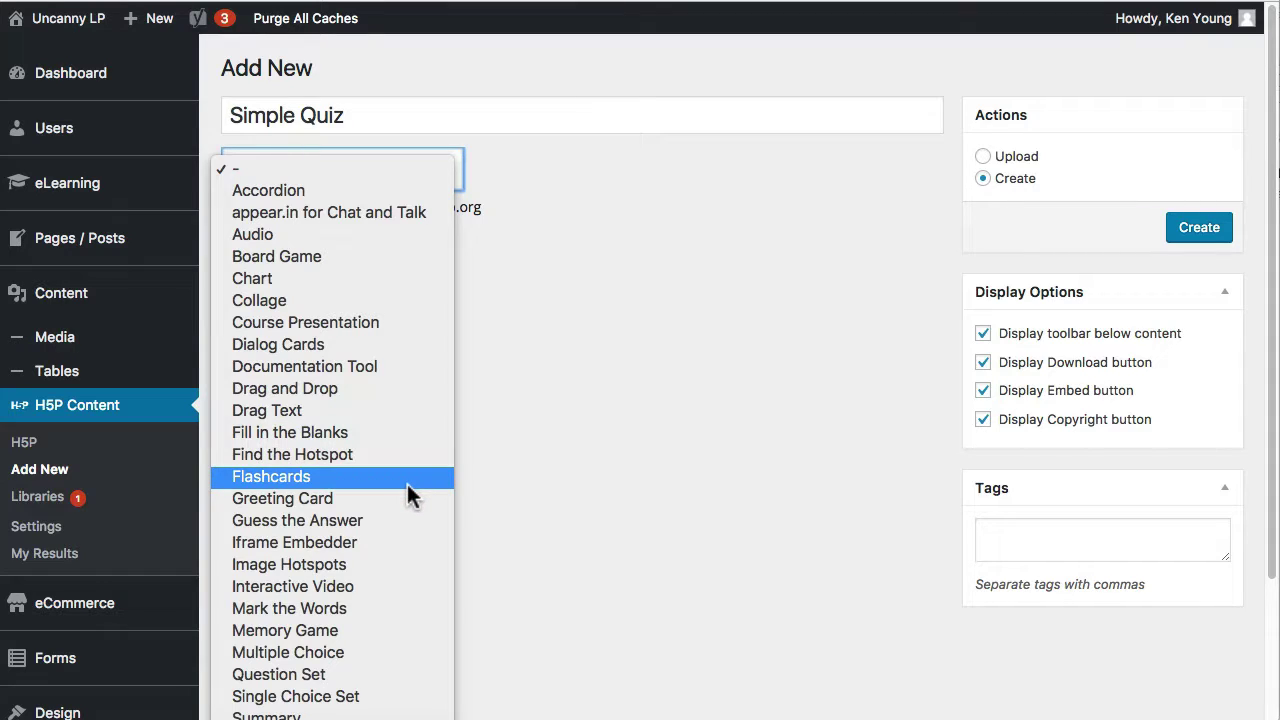
left_click(420, 676)
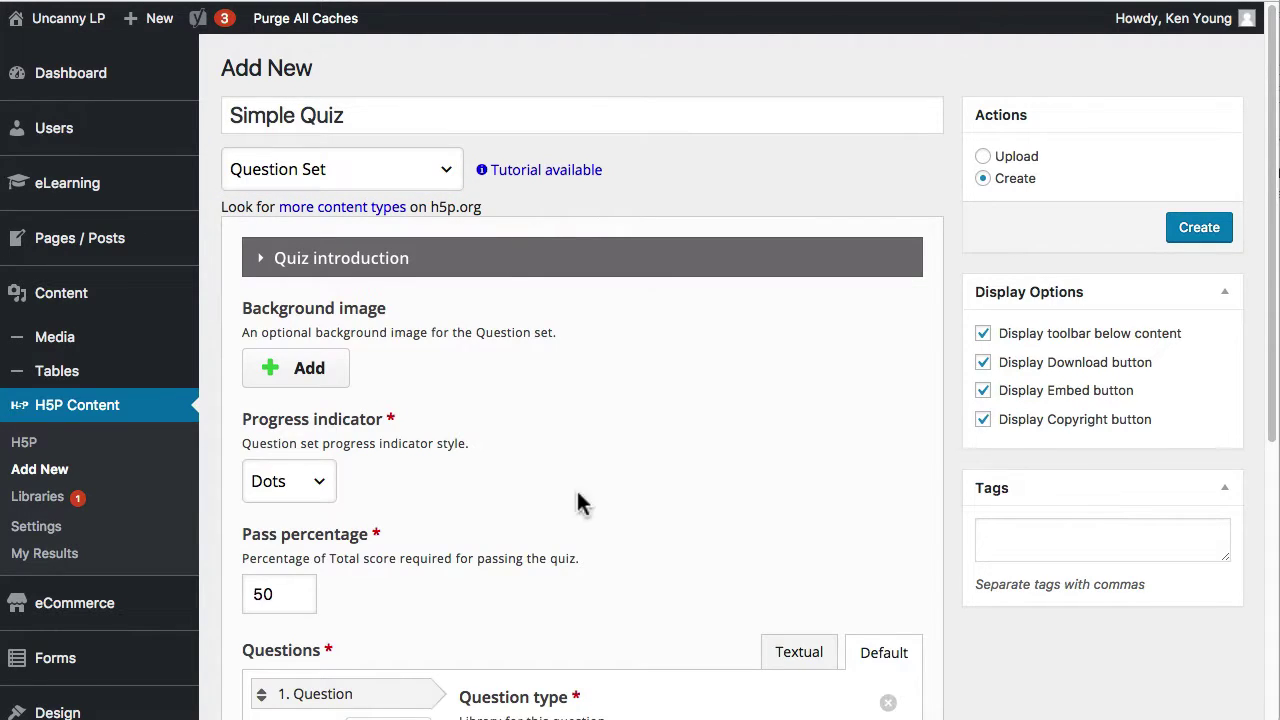
scroll(646, 451, "down", 4)
scroll(470, 446, "down", 3)
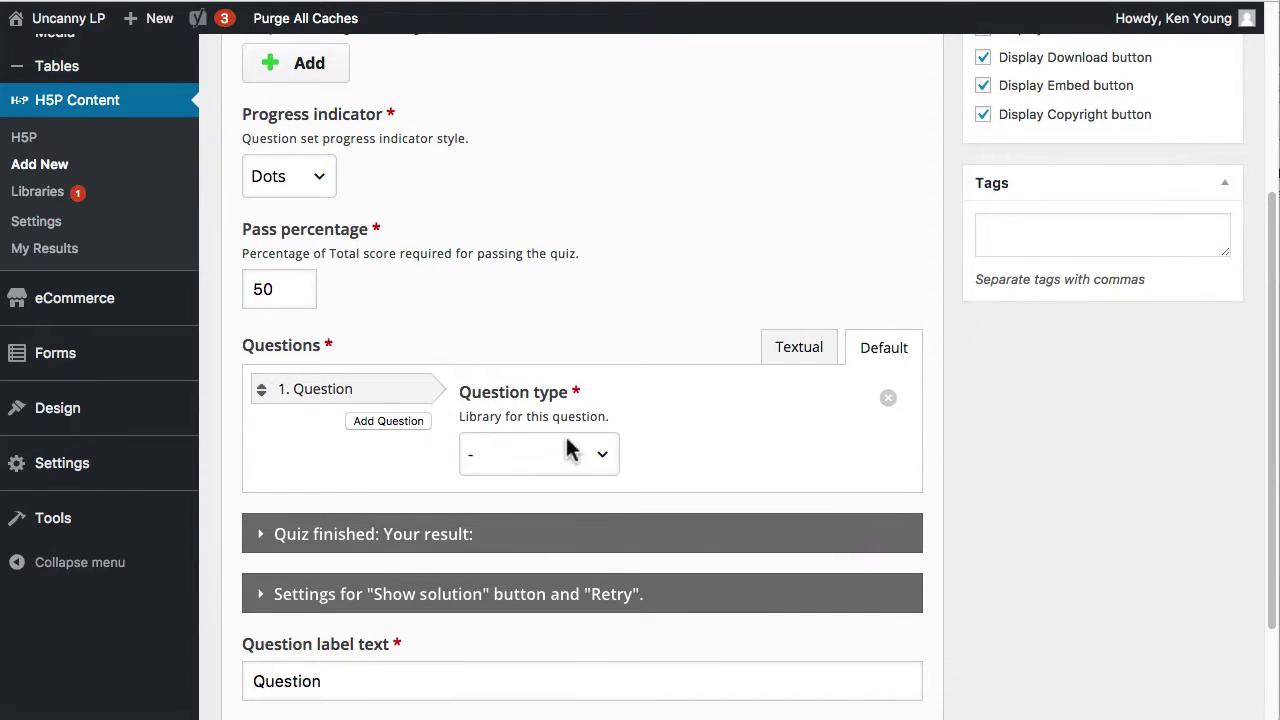
left_click(570, 452)
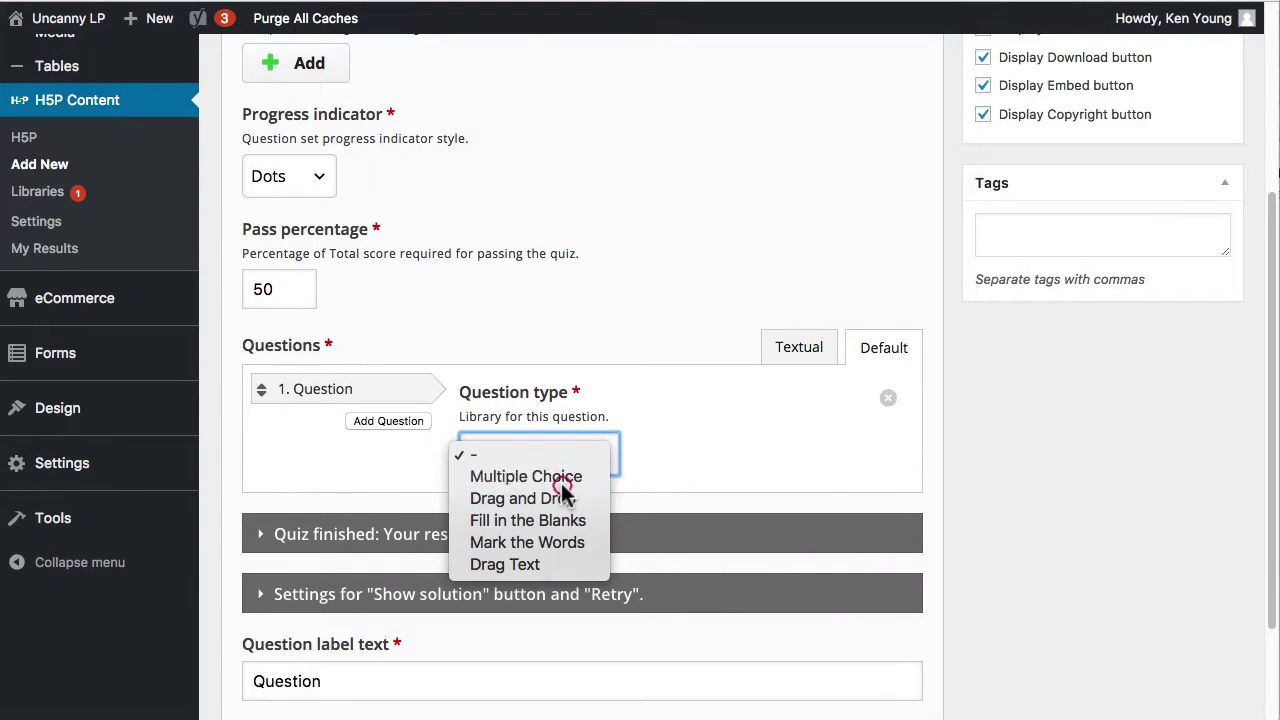
left_click(530, 477)
Enter the question text 'Choose the correct answer'
scroll(577, 303, "down", 8)
left_click(572, 269)
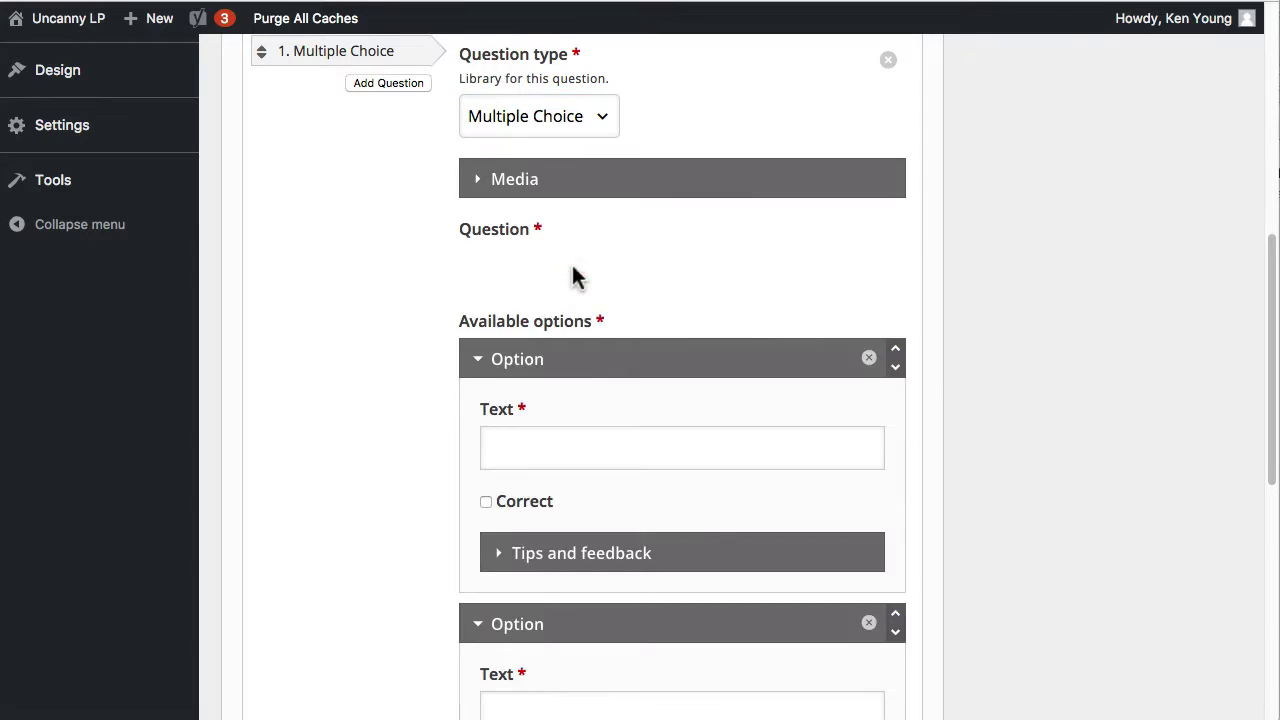
type("Choose the corre")
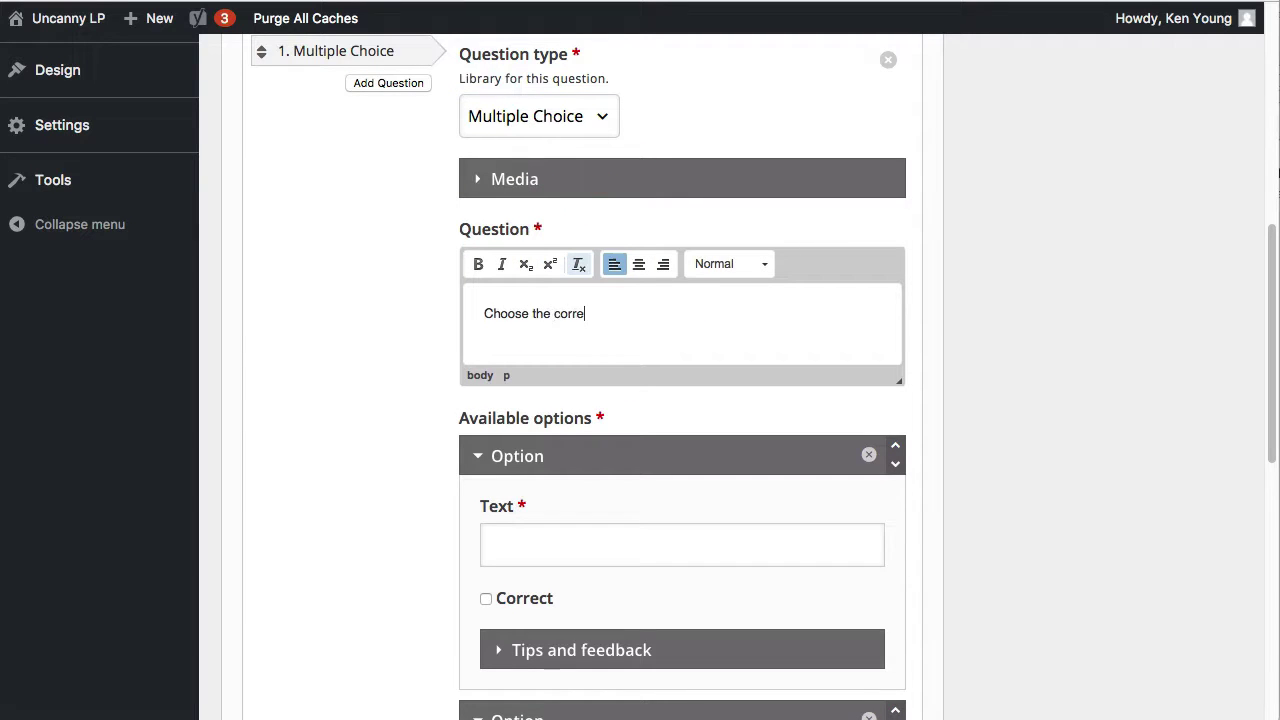
type("ct answer")
Add answer options 'Correct', marked as correct, and 'Incorrect'
scroll(697, 223, "down", 3)
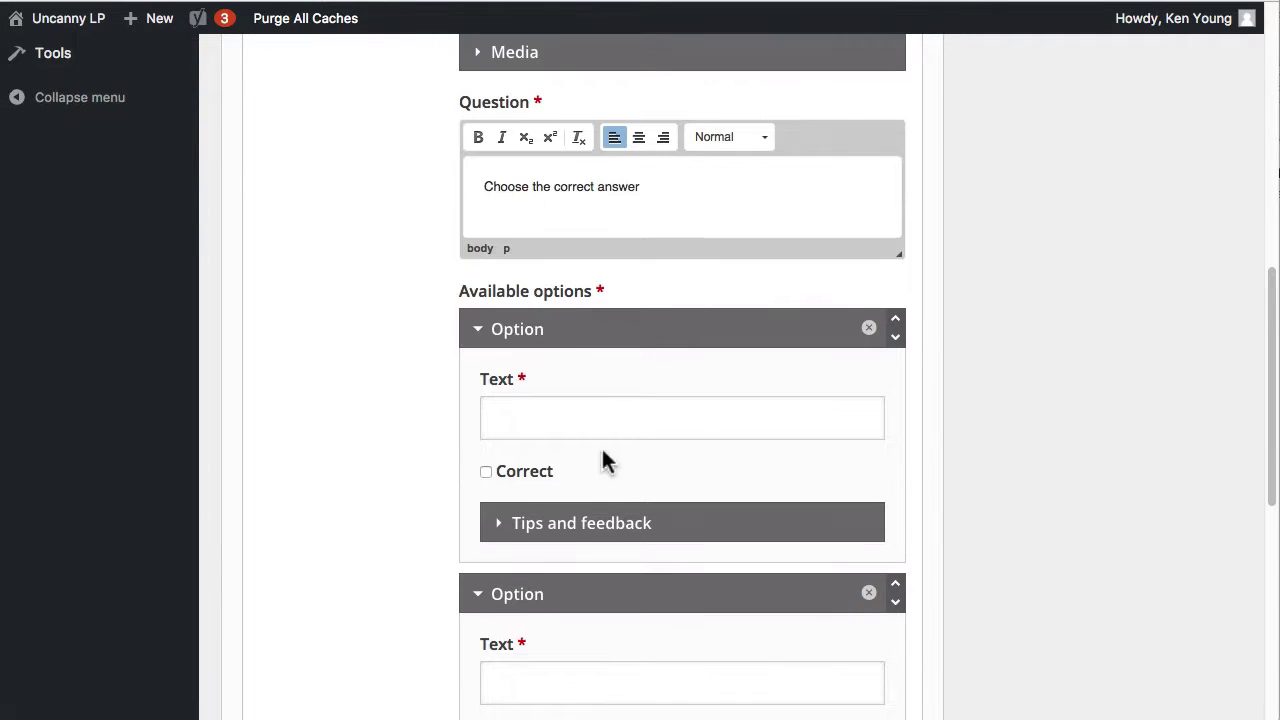
left_click(580, 405)
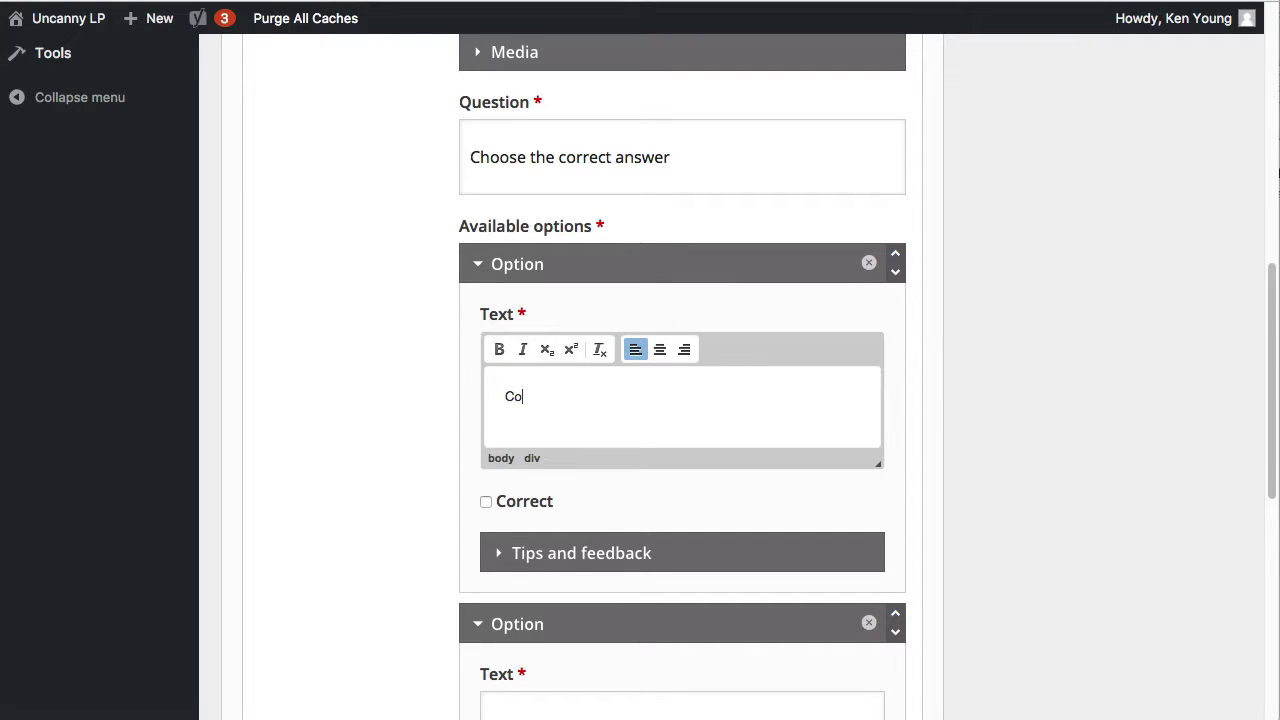
left_click(486, 502)
scroll(391, 491, "down", 1)
left_click(530, 660)
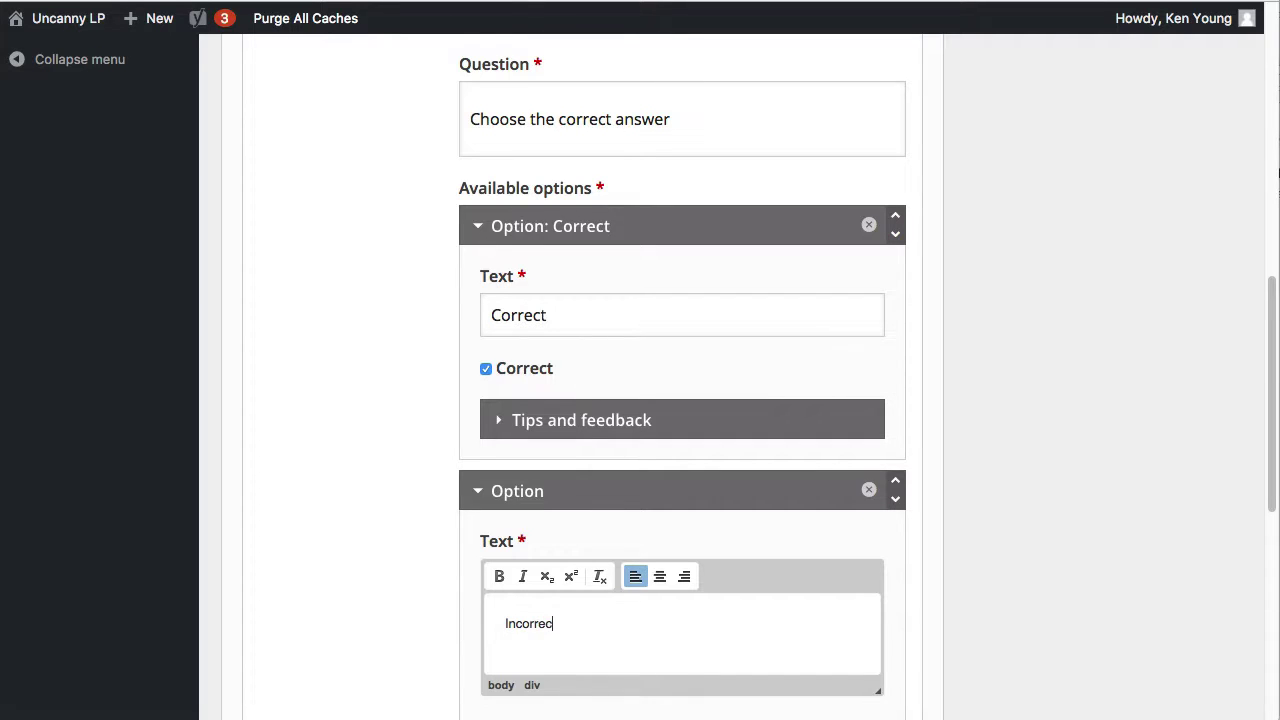
scroll(410, 530, "down", 5)
scroll(398, 448, "up", 3)
scroll(400, 450, "up", 5)
scroll(400, 450, "down", 10)
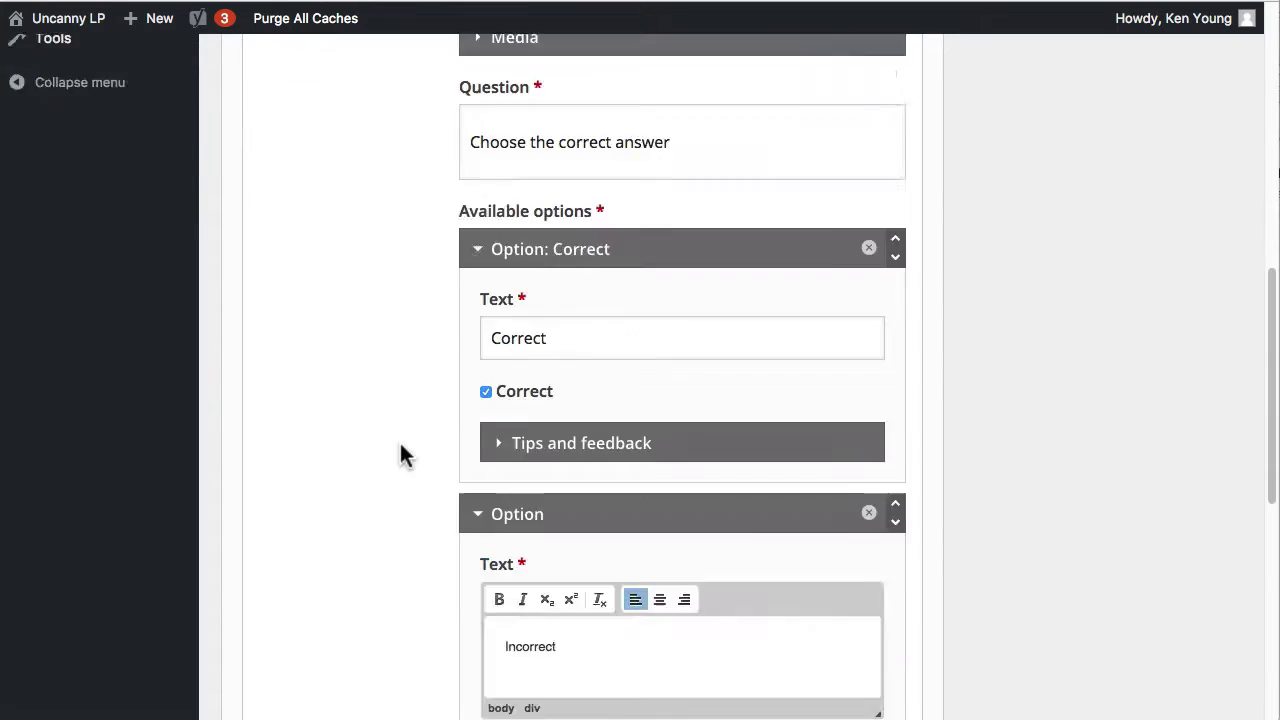
scroll(371, 514, "down", 2)
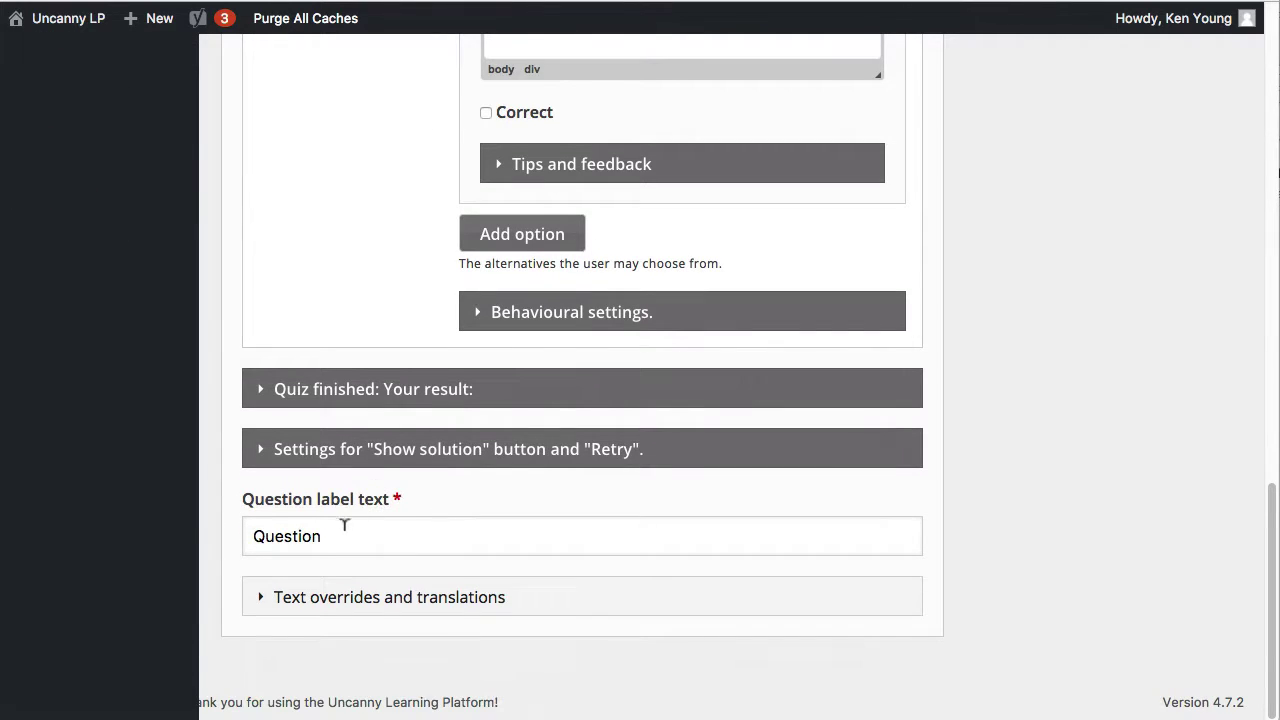
scroll(458, 540, "up", 20)
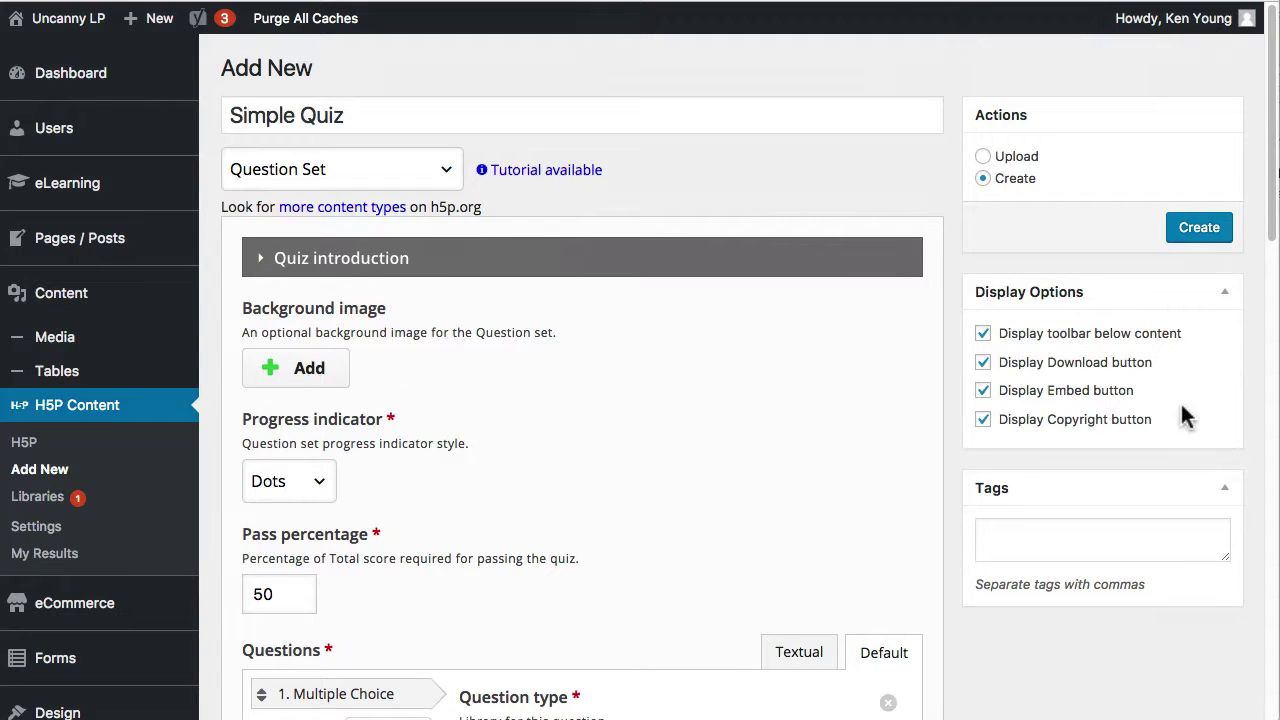
Turn off download, embed, copyright and toolbar display, create Simple Quiz, and copy its [h5p id="10"] shortcode
left_click(983, 362)
left_click(984, 391)
left_click(984, 419)
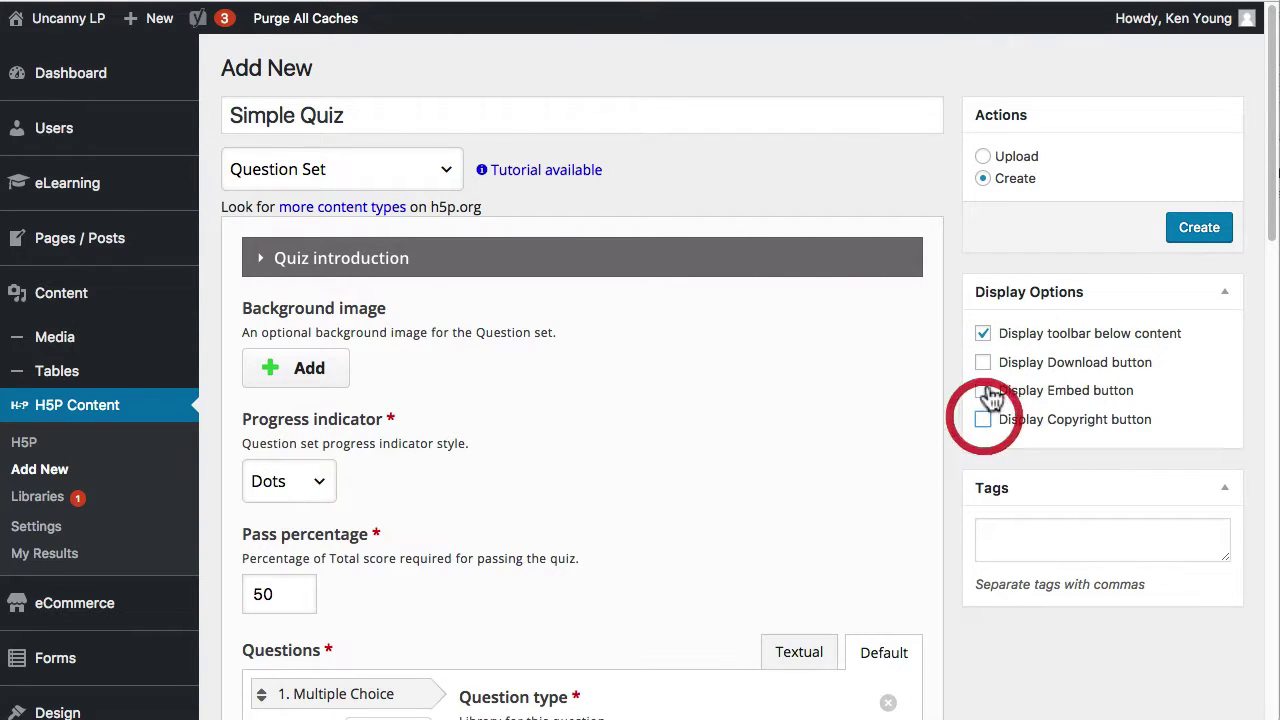
left_click(985, 333)
left_click(1190, 240)
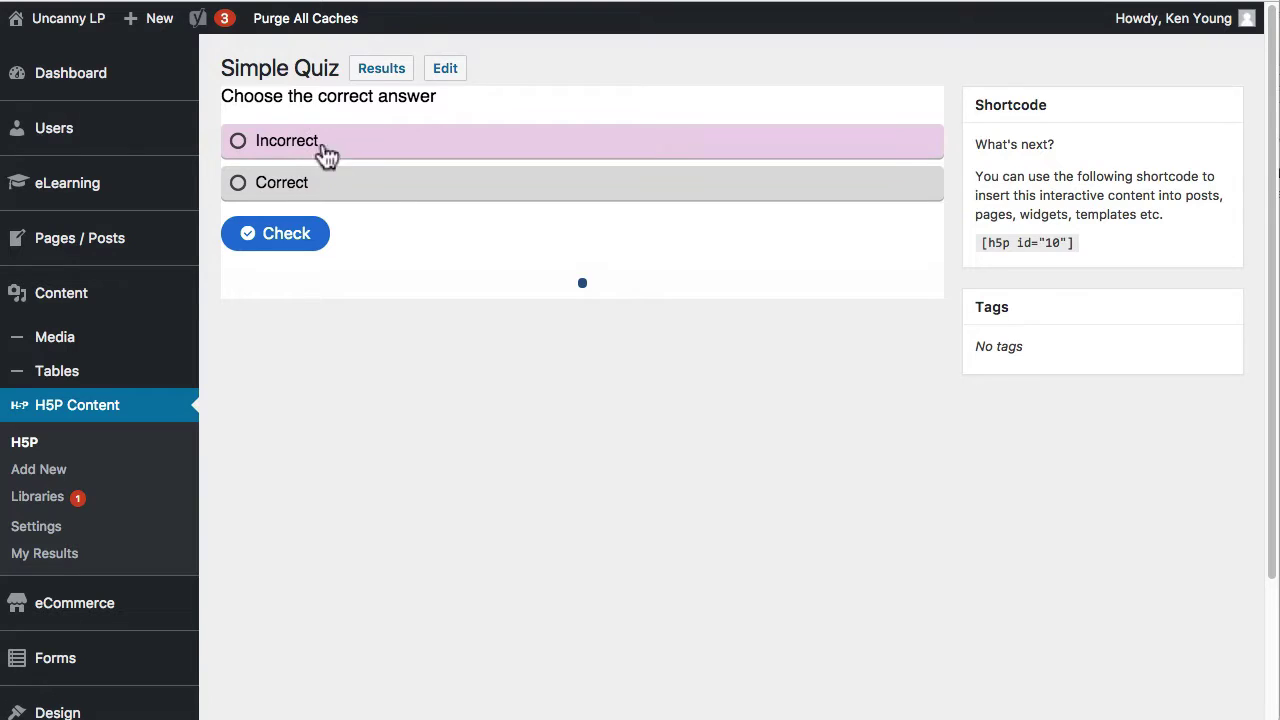
left_click_drag(1074, 241, 982, 243)
key("ctrl+c")
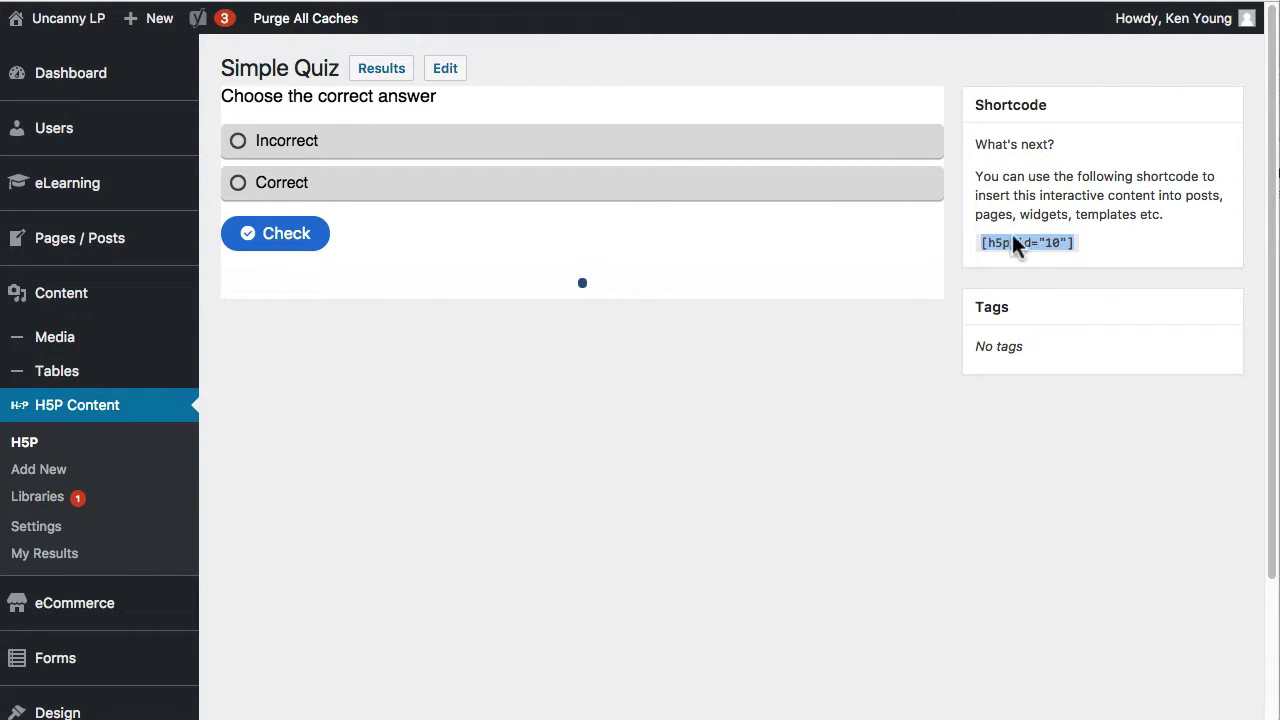
Create a new lesson titled 'Sample Quiz for Screencast'
mouse_move(157, 20)
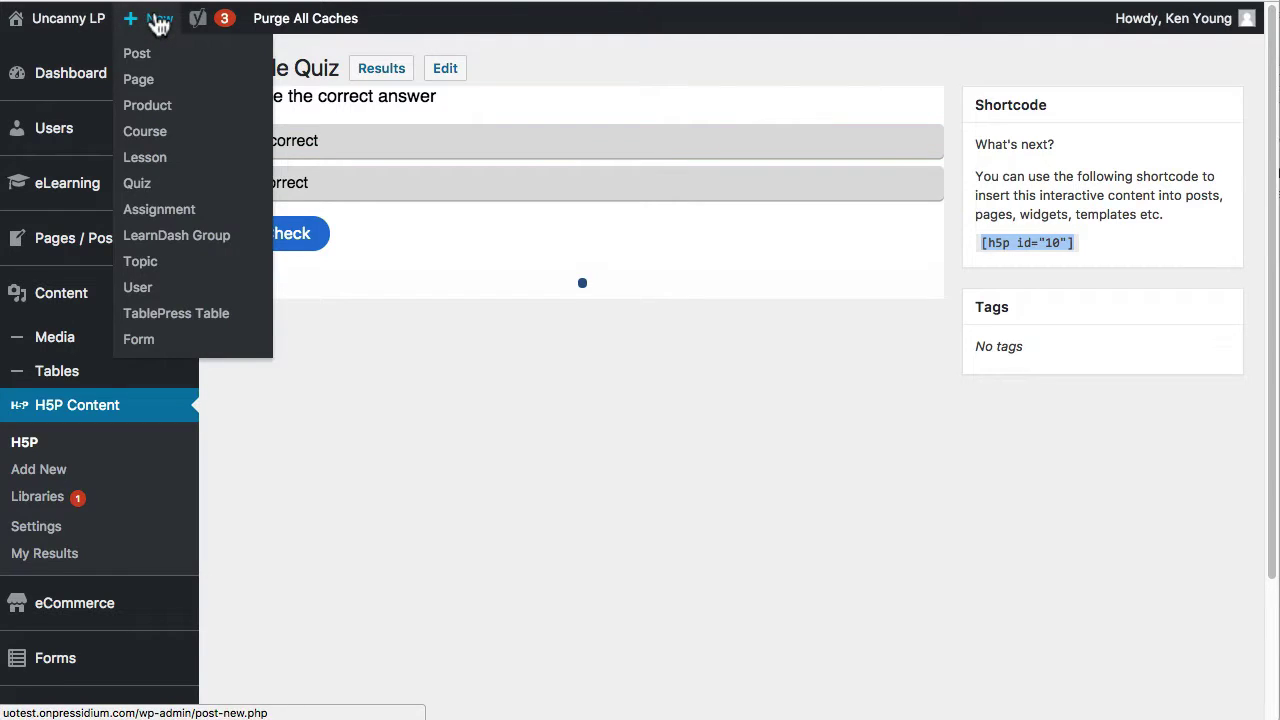
left_click(155, 159)
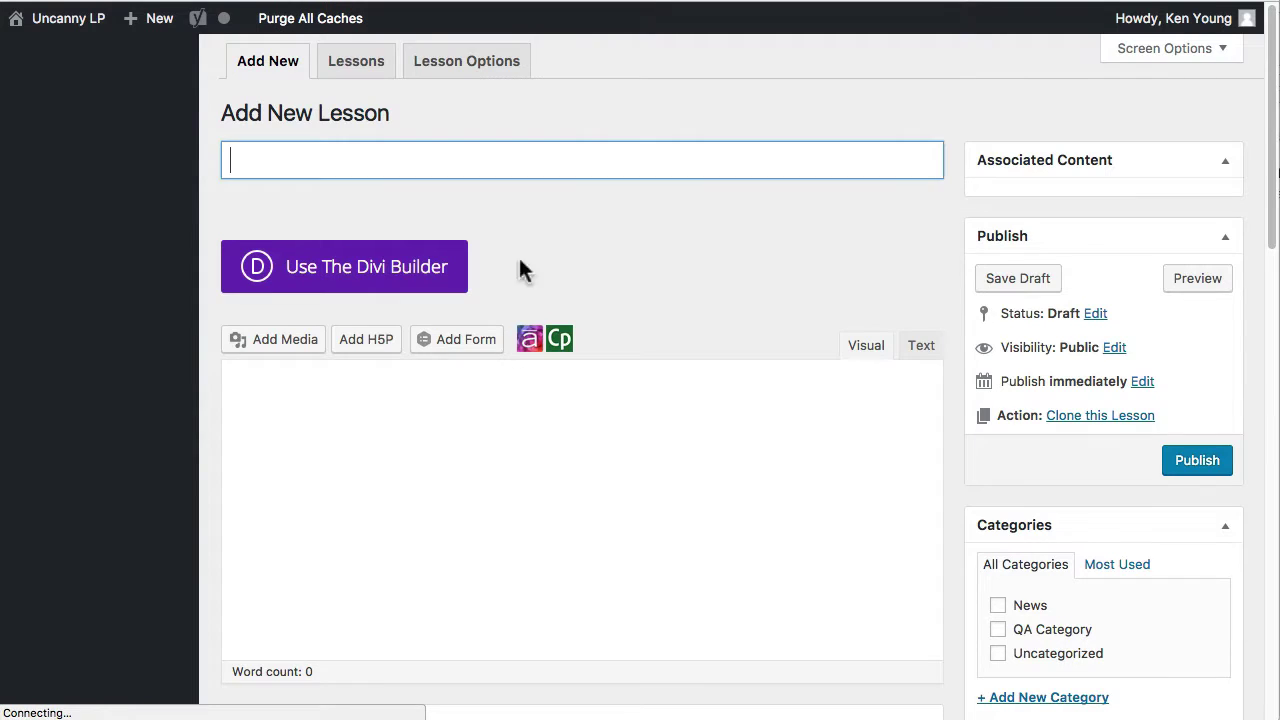
left_click(494, 154)
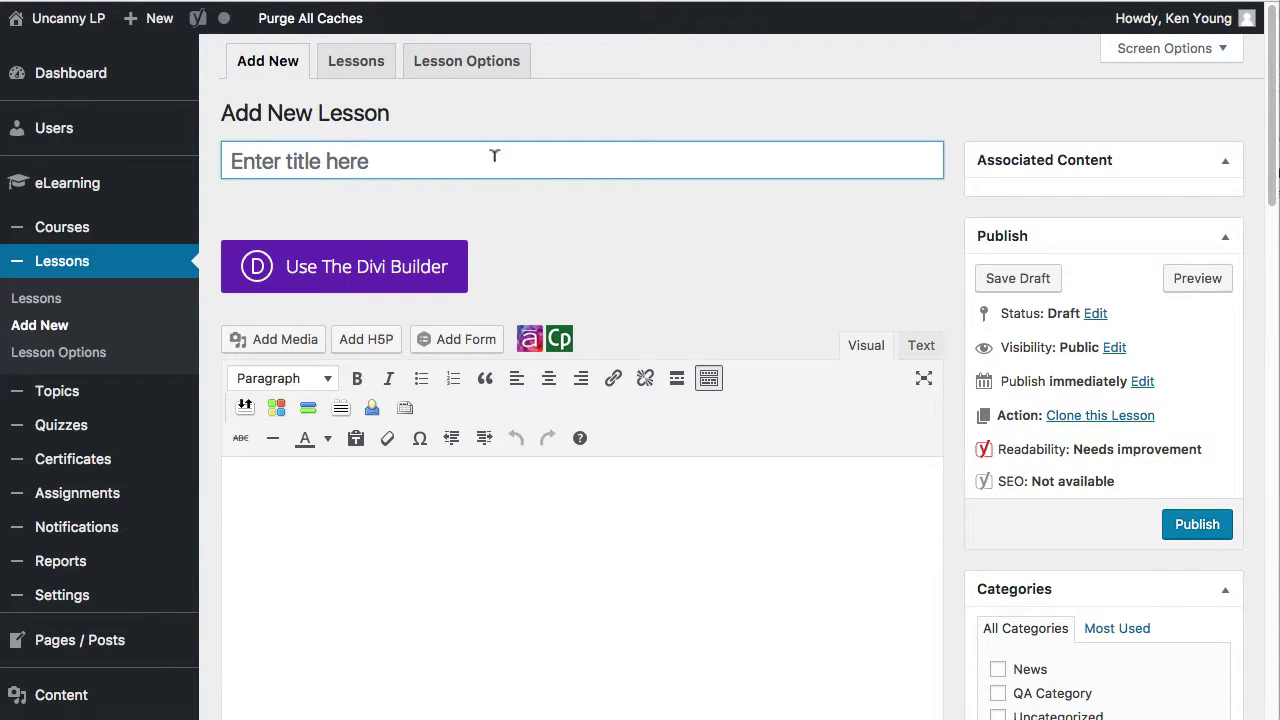
key("shift")
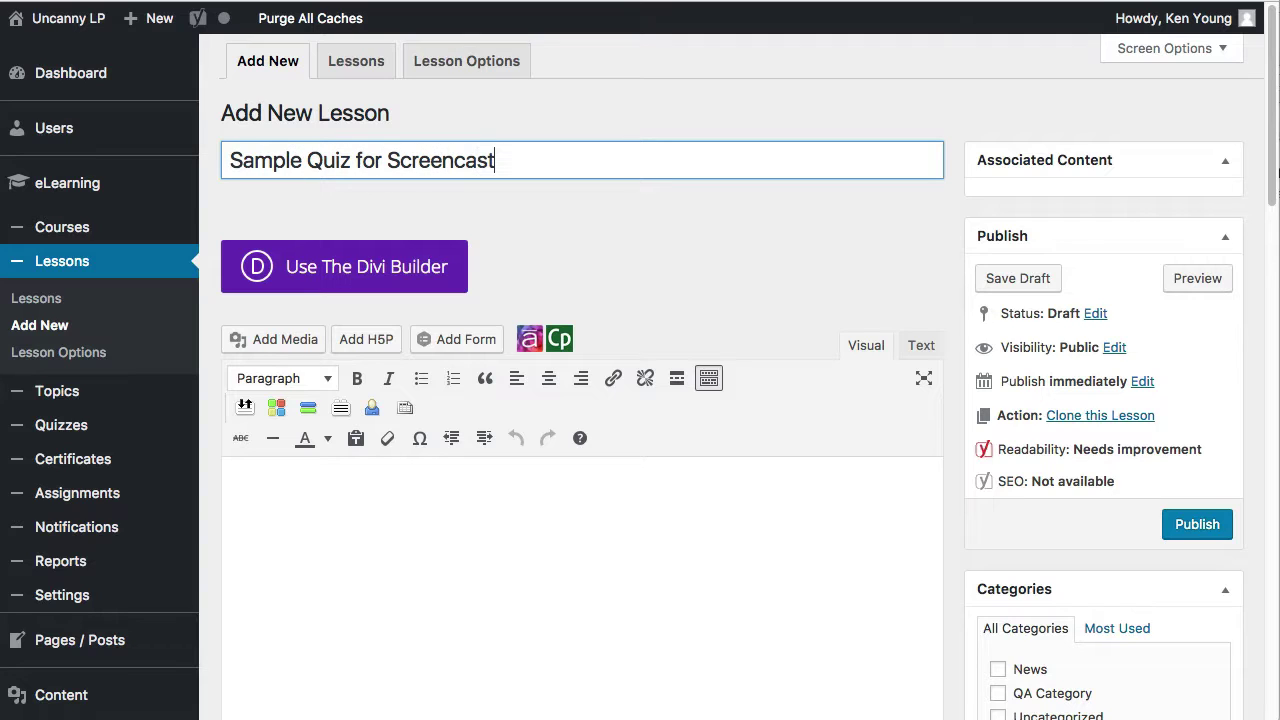
Put the [h5p id="10"] shortcode in the lesson body, deleting the duplicate added through Add H5P
left_click(480, 483)
scroll(480, 483, "down", 3)
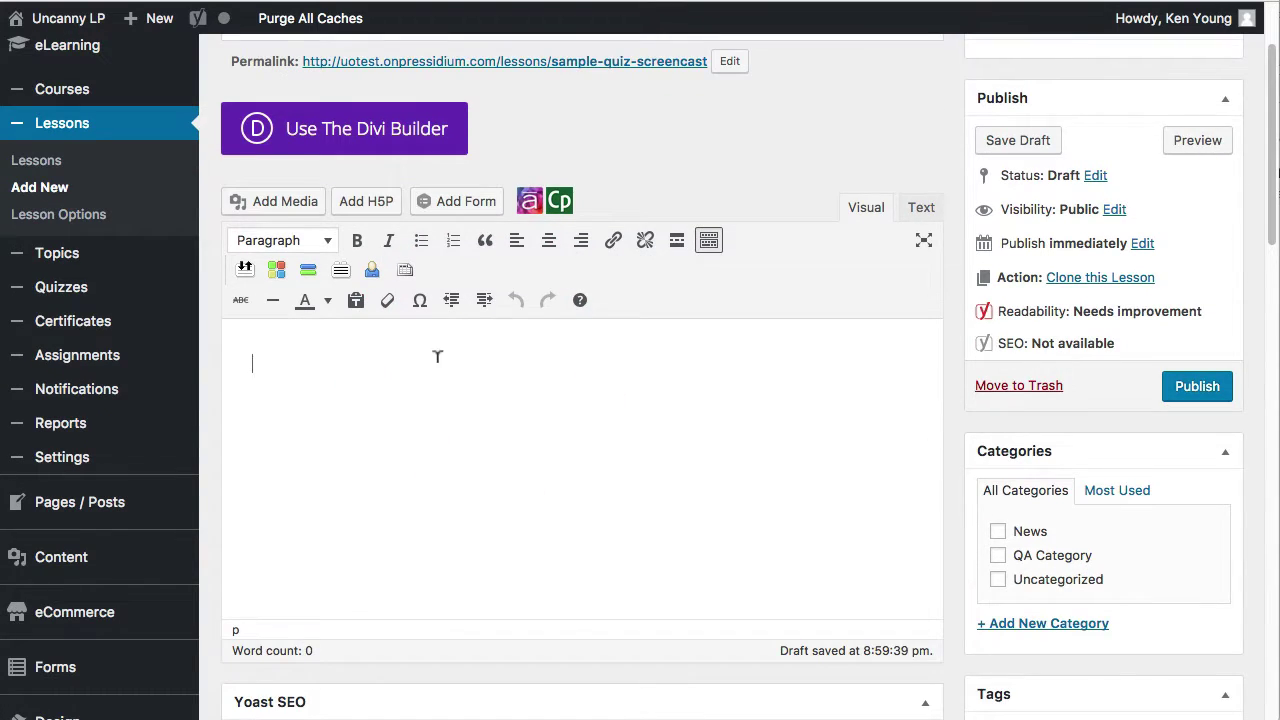
scroll(305, 287, "up", 3)
left_click(338, 492)
key("ctrl+v")
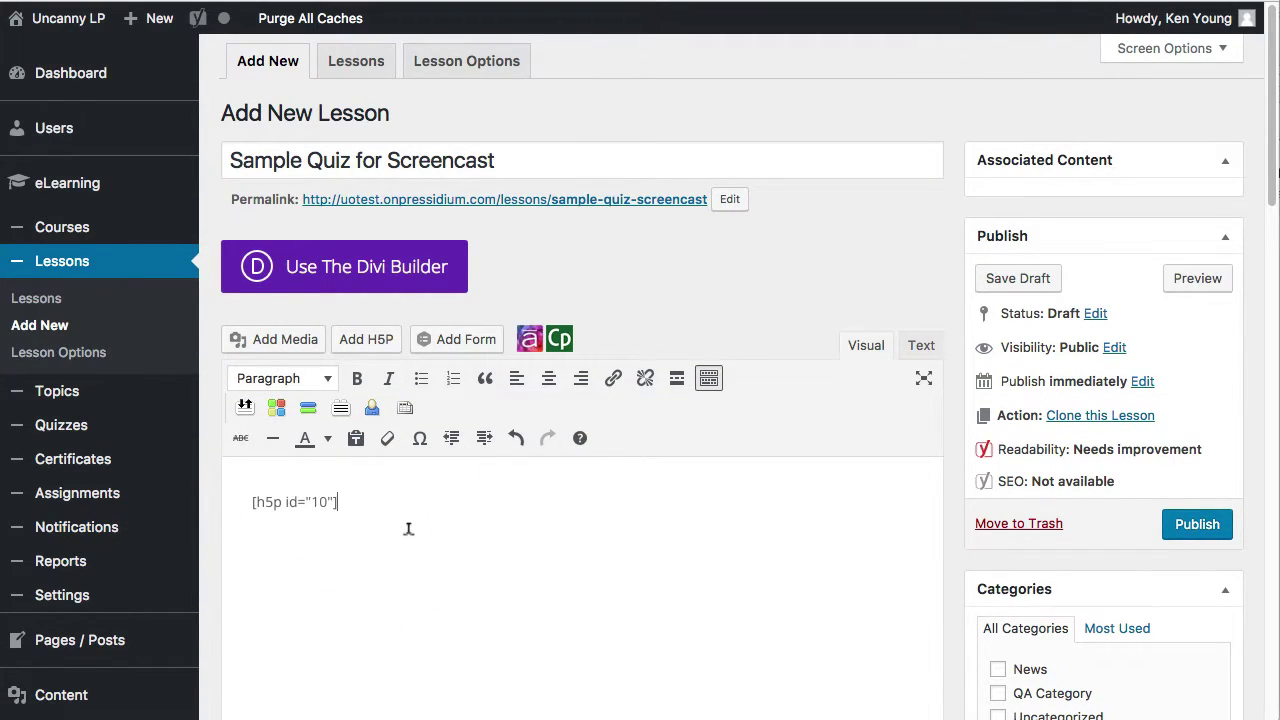
left_click(366, 339)
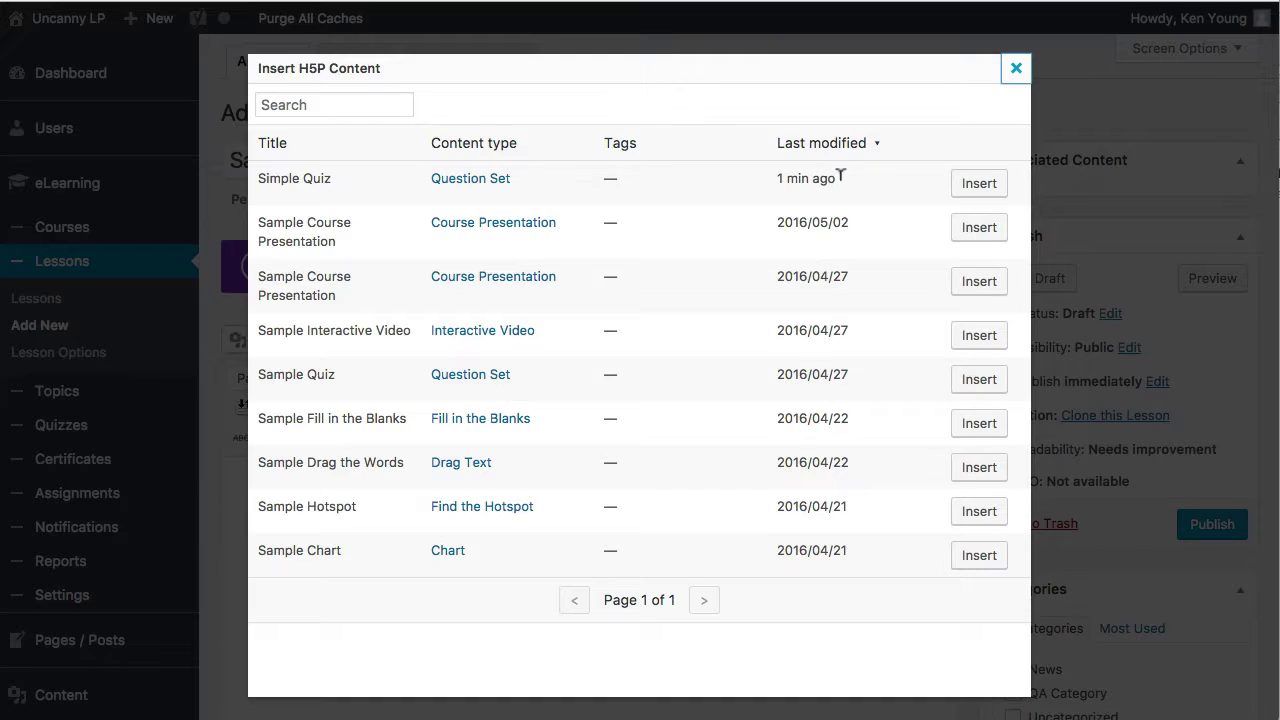
left_click(979, 188)
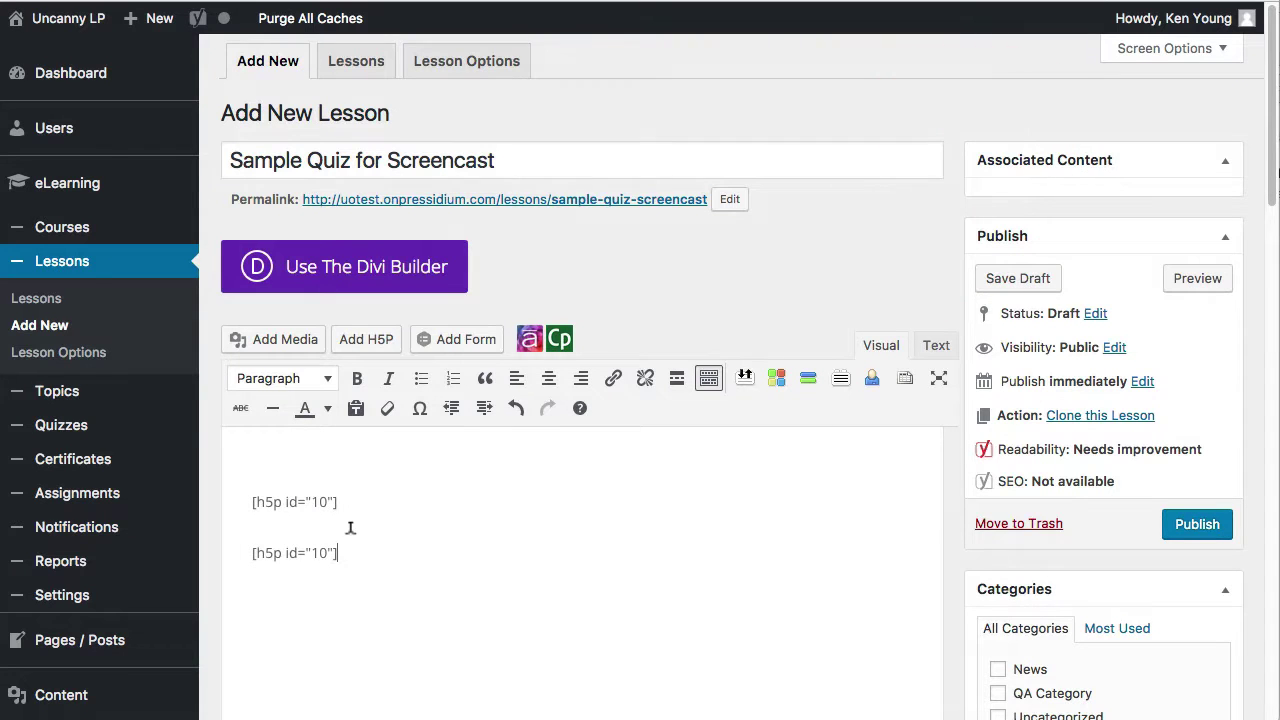
left_click_drag(356, 495, 200, 505)
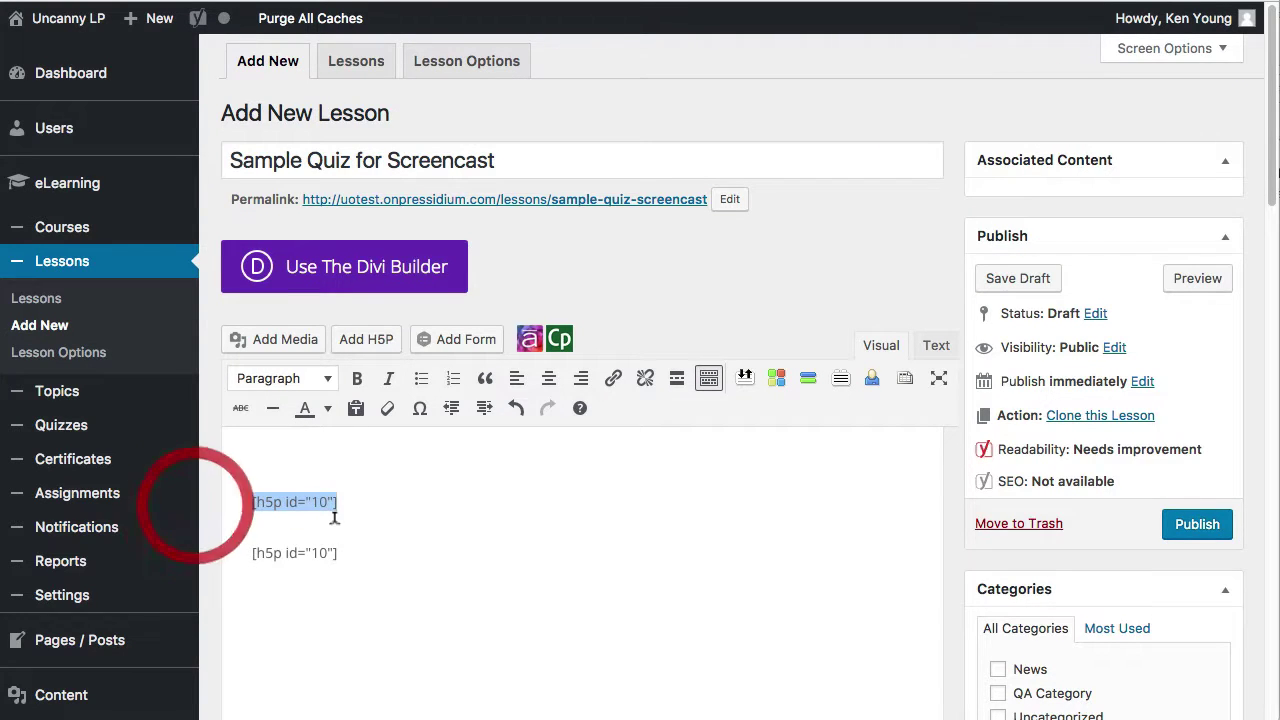
left_click_drag(360, 549, 264, 545)
key("BackSpace")
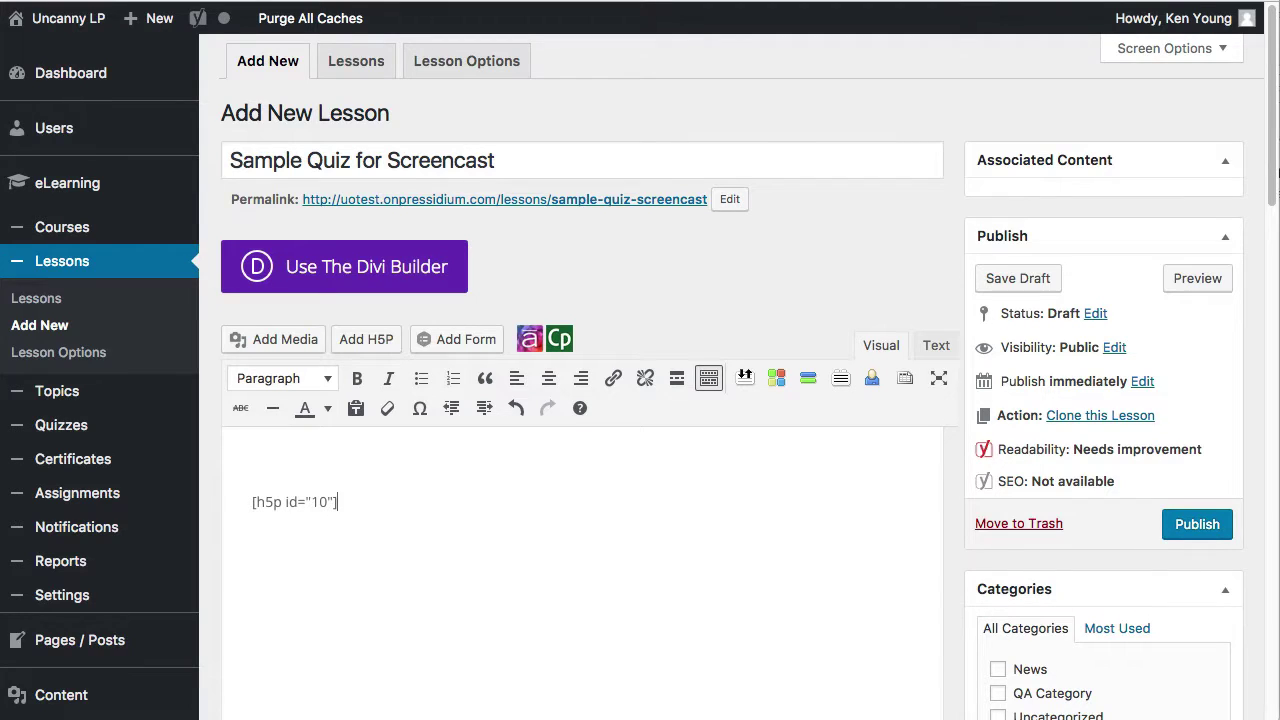
Publish the lesson
left_click(1218, 526)
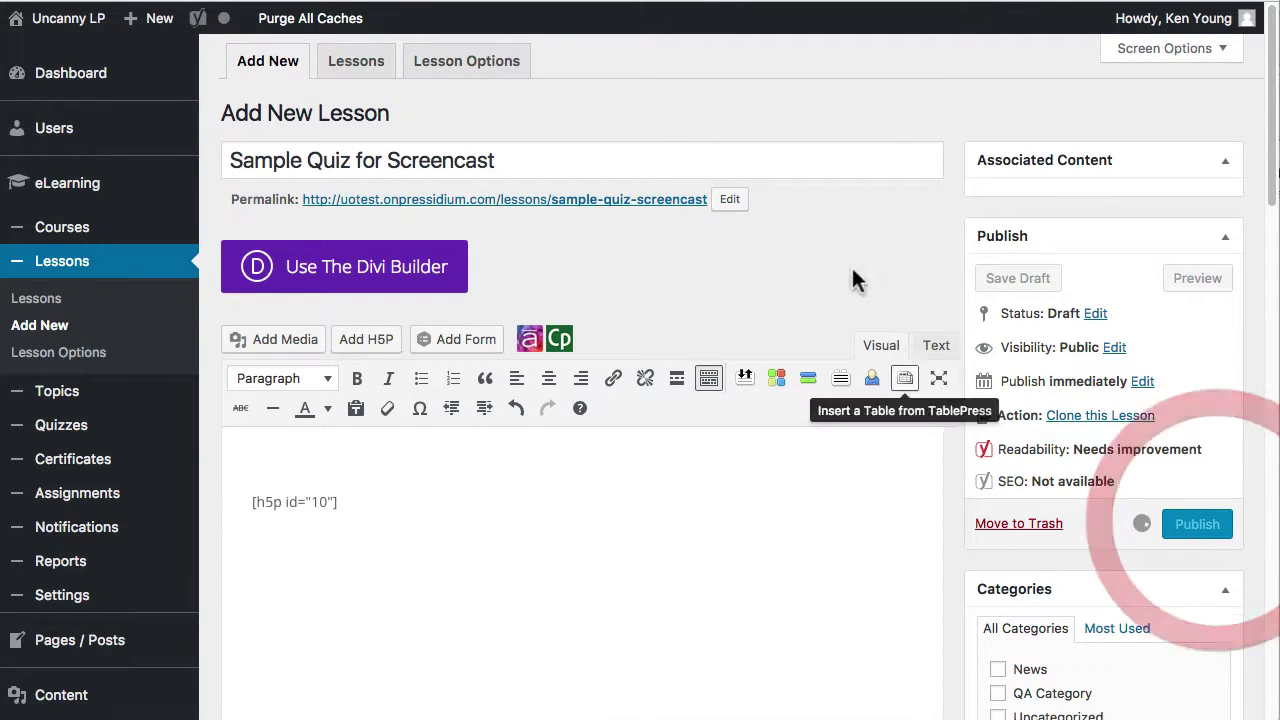
scroll(817, 220, "down", 3)
scroll(787, 302, "up", 10)
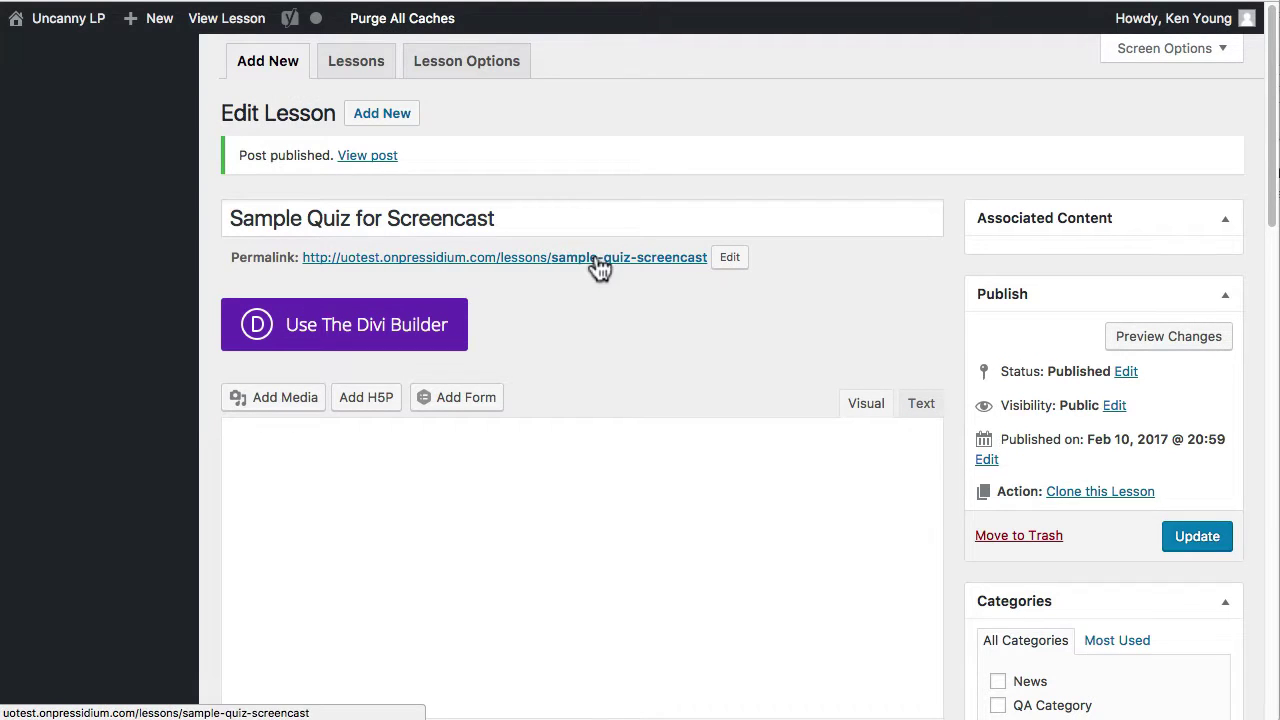
Open the published lesson and answer the quiz with Correct, scoring 1 of 1
left_click(594, 262)
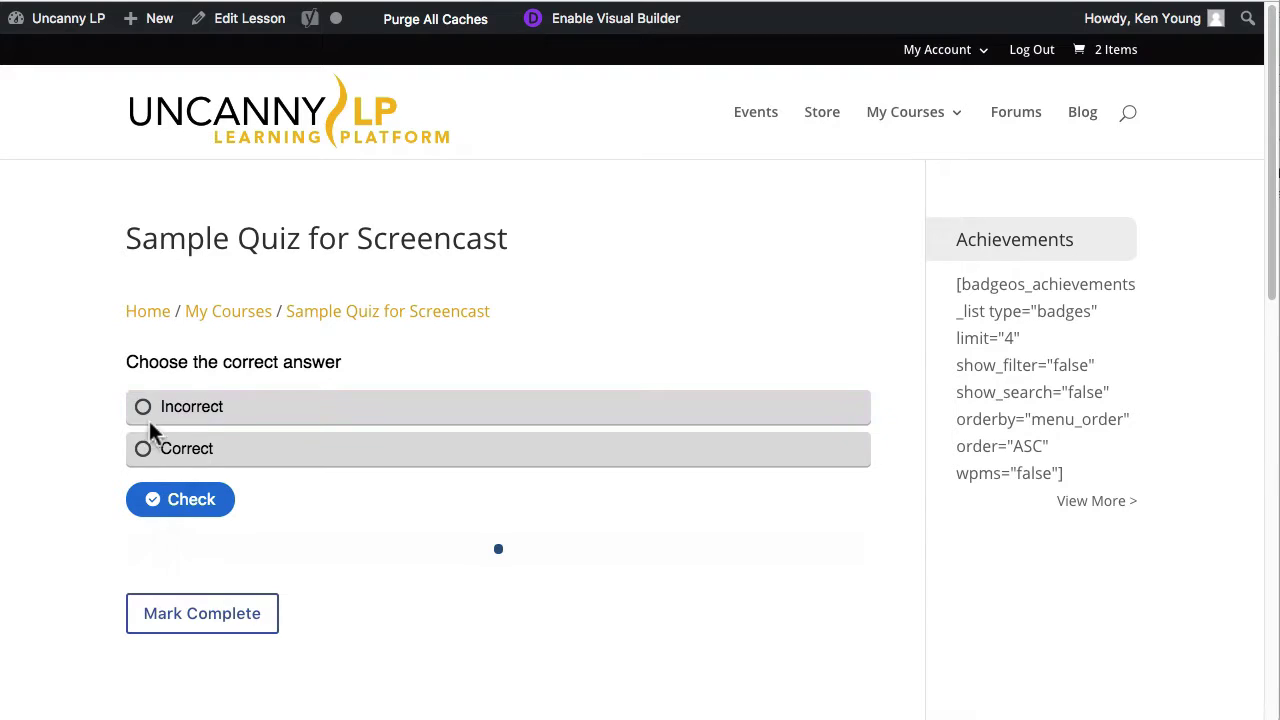
left_click(144, 449)
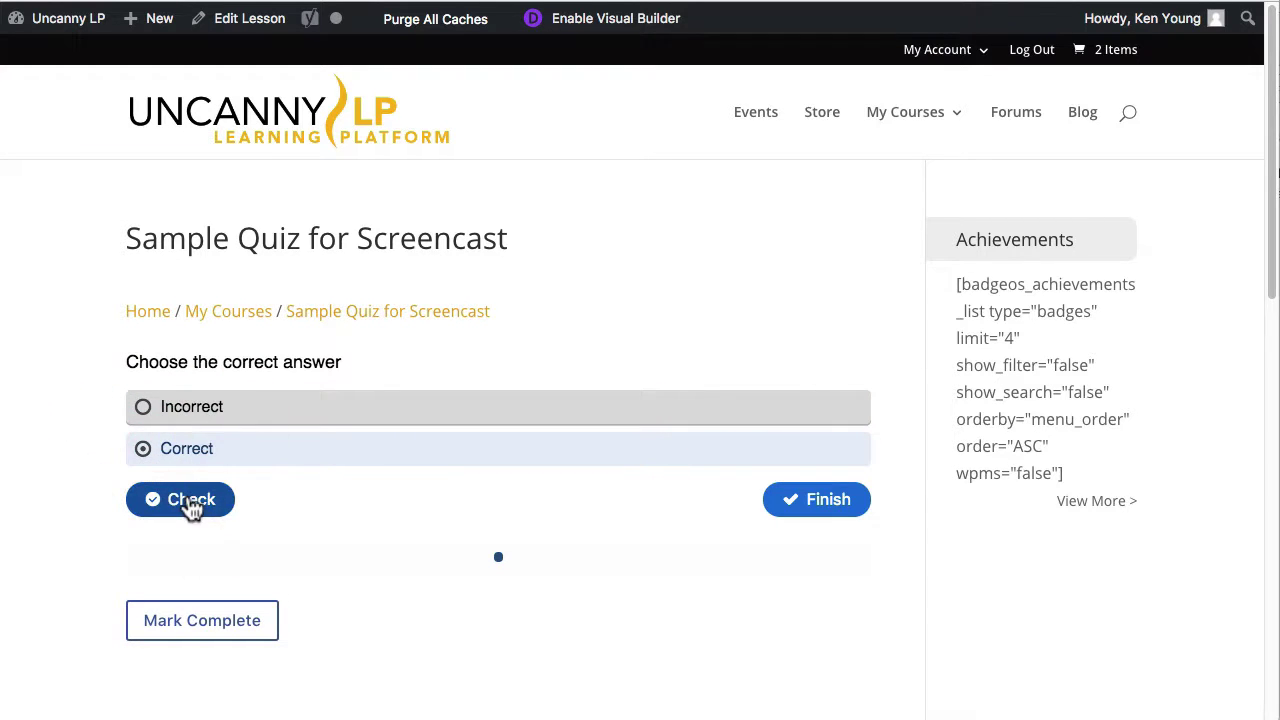
left_click(190, 500)
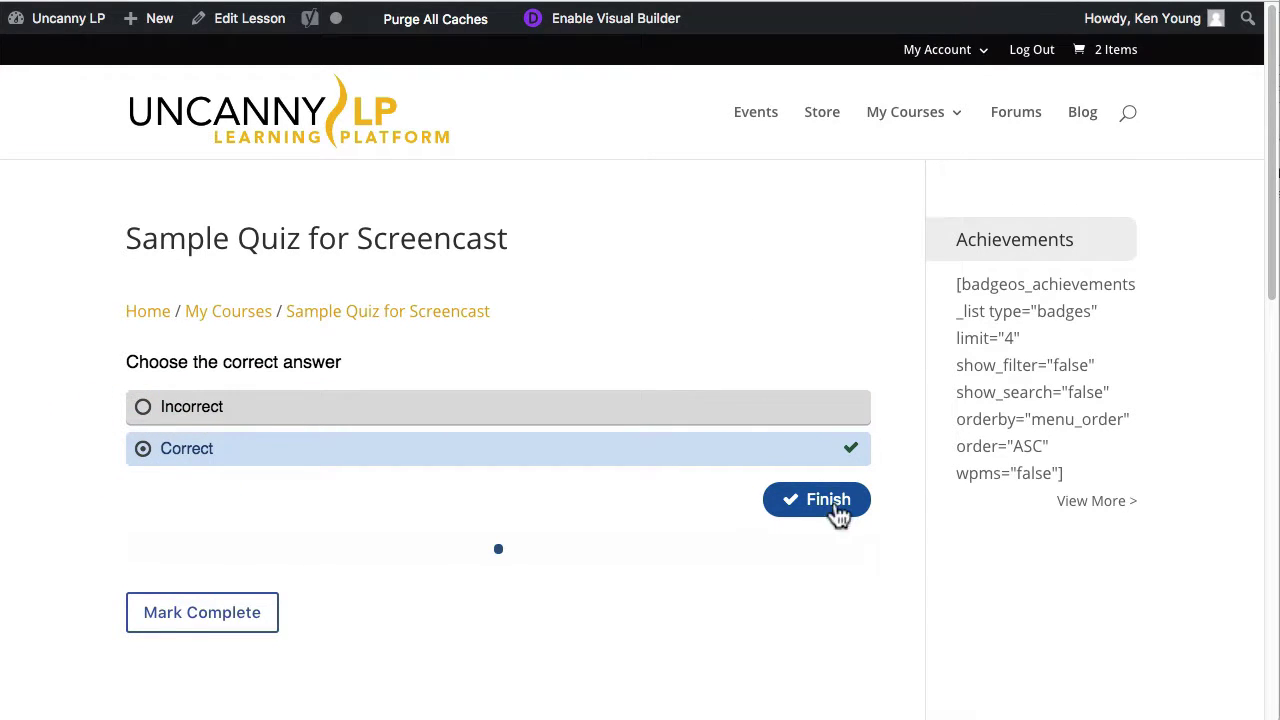
left_click(838, 500)
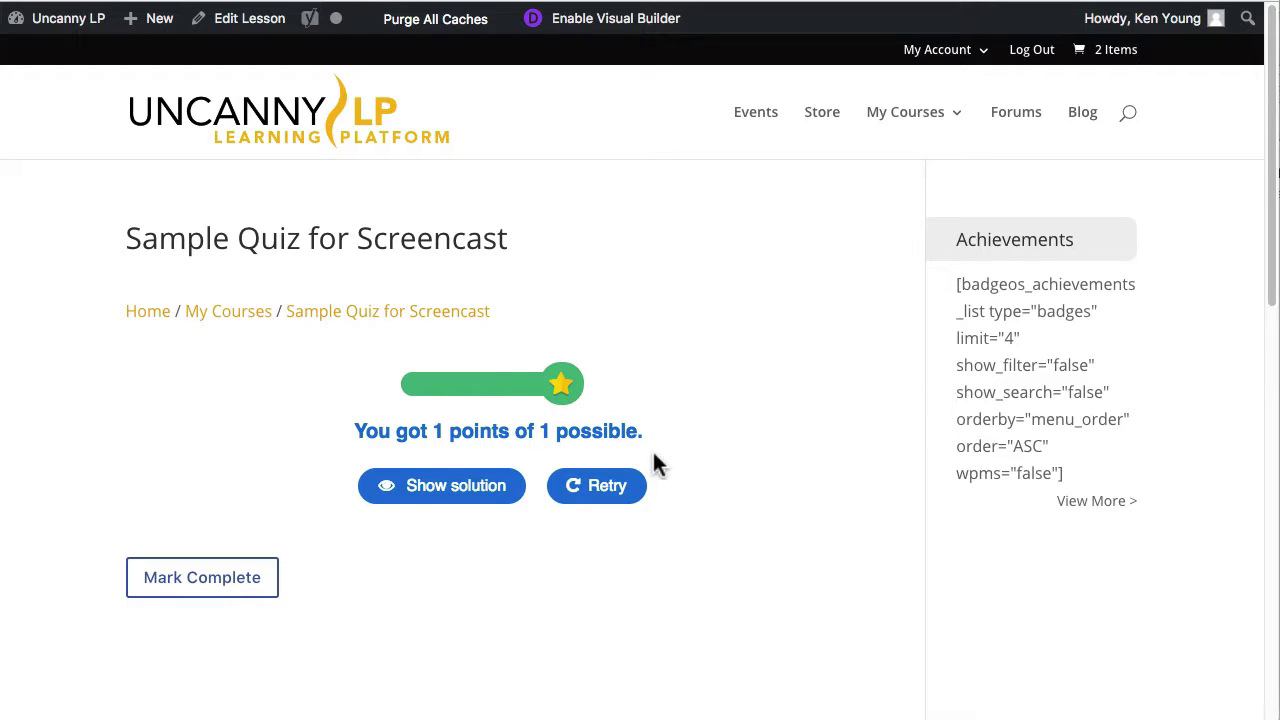
Show the quiz's solution, confirming Correct
scroll(762, 413, "down", 2)
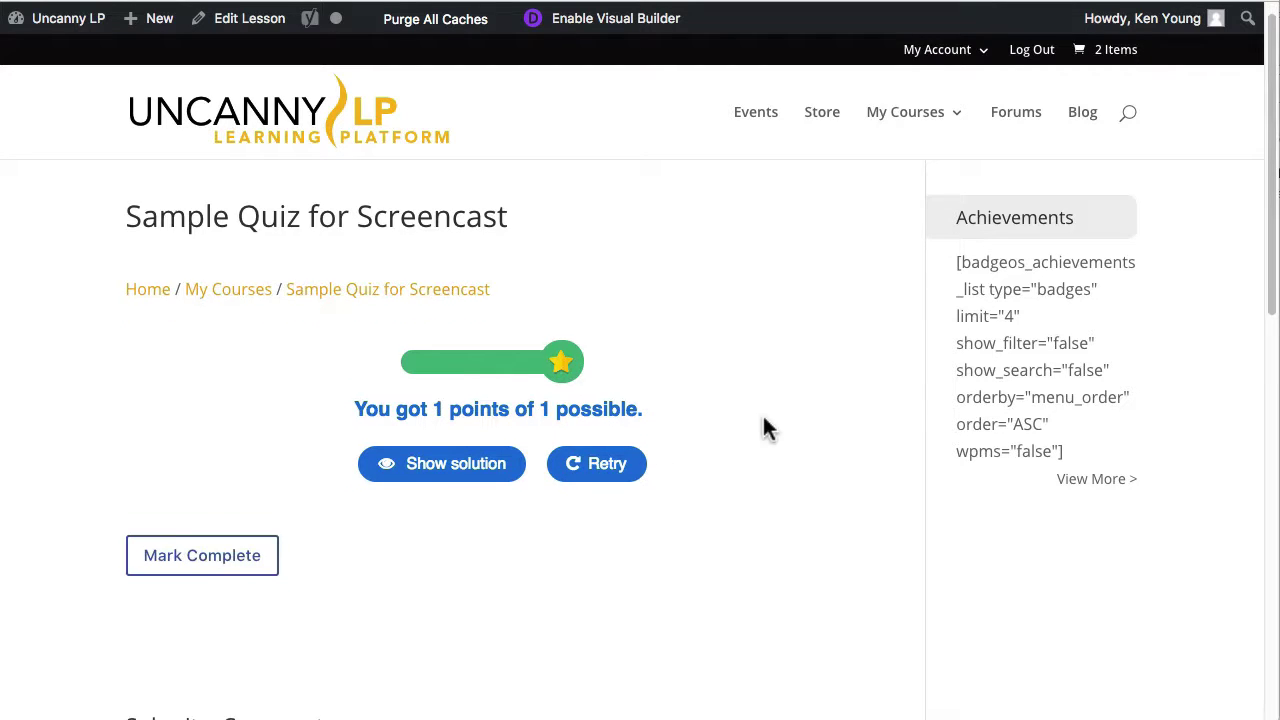
left_click(476, 458)
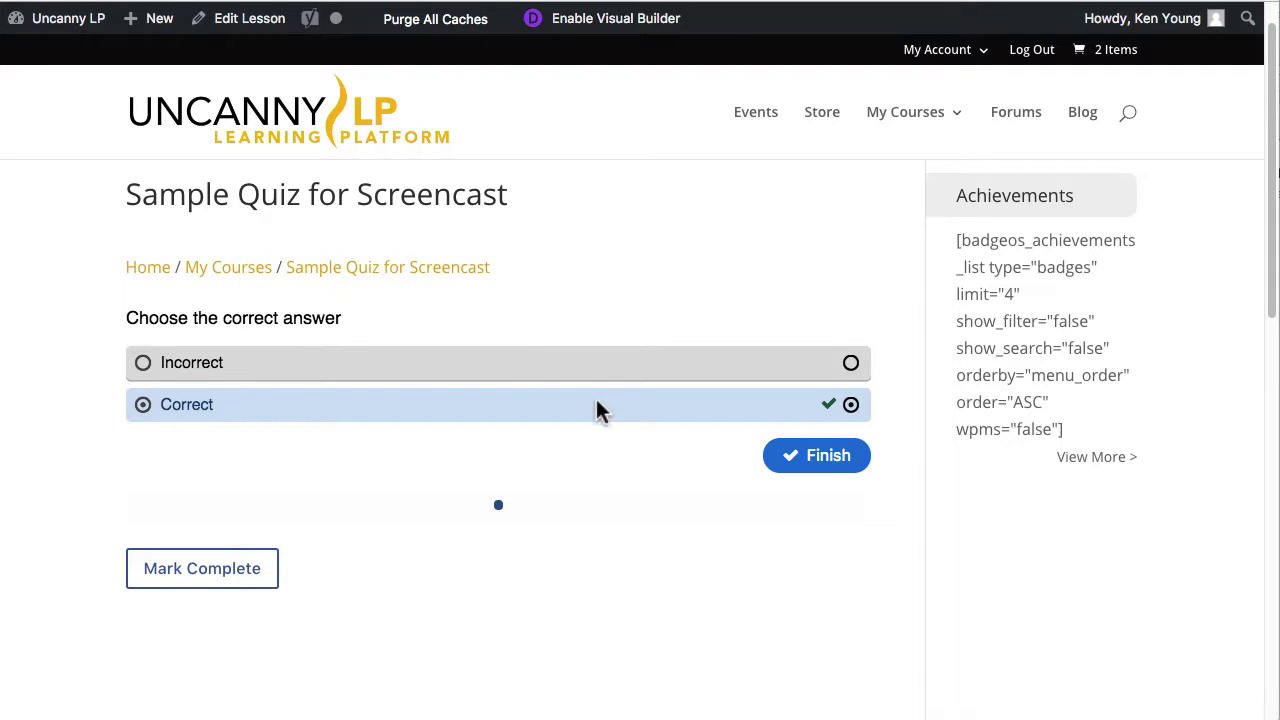
scroll(688, 566, "down", 4)
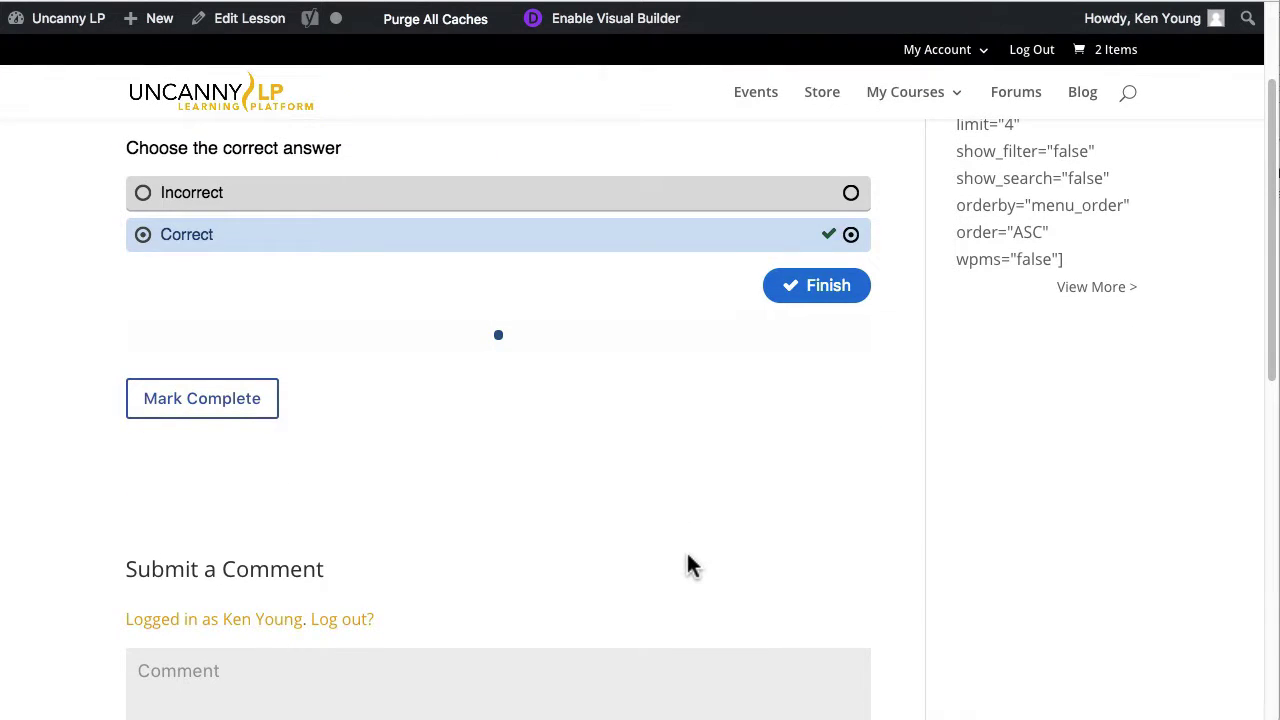
scroll(677, 560, "up", 5)
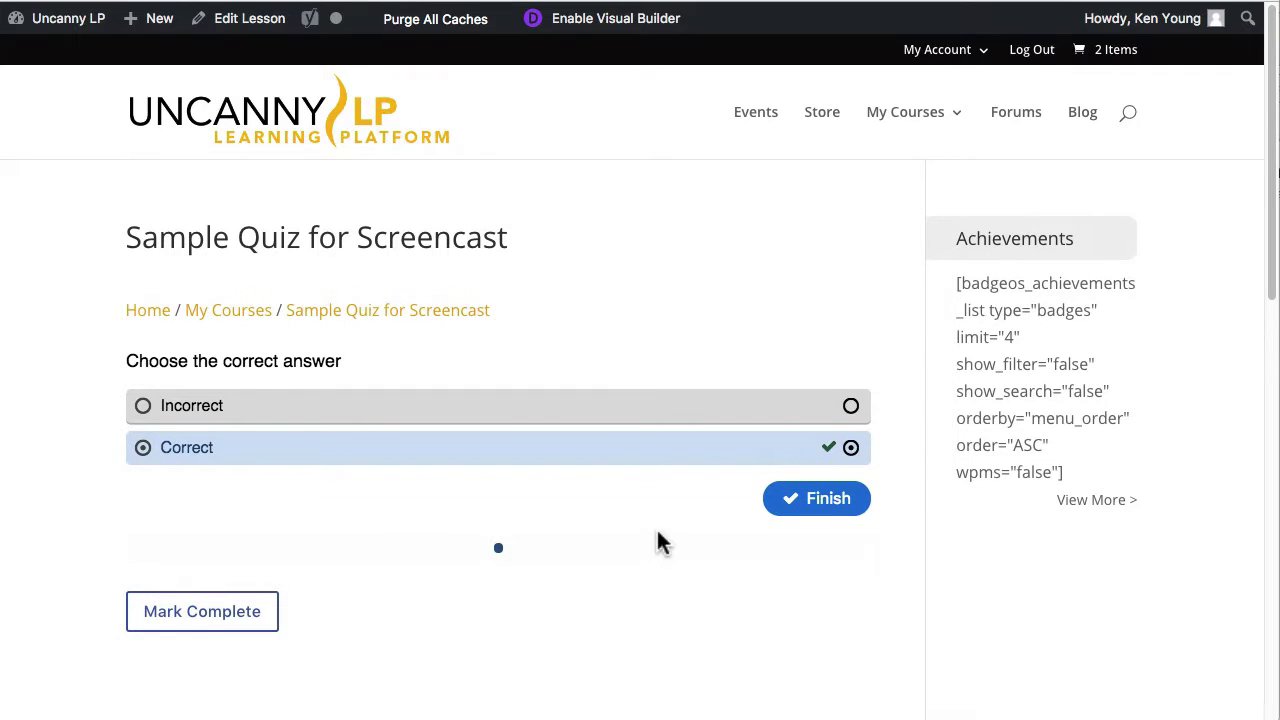